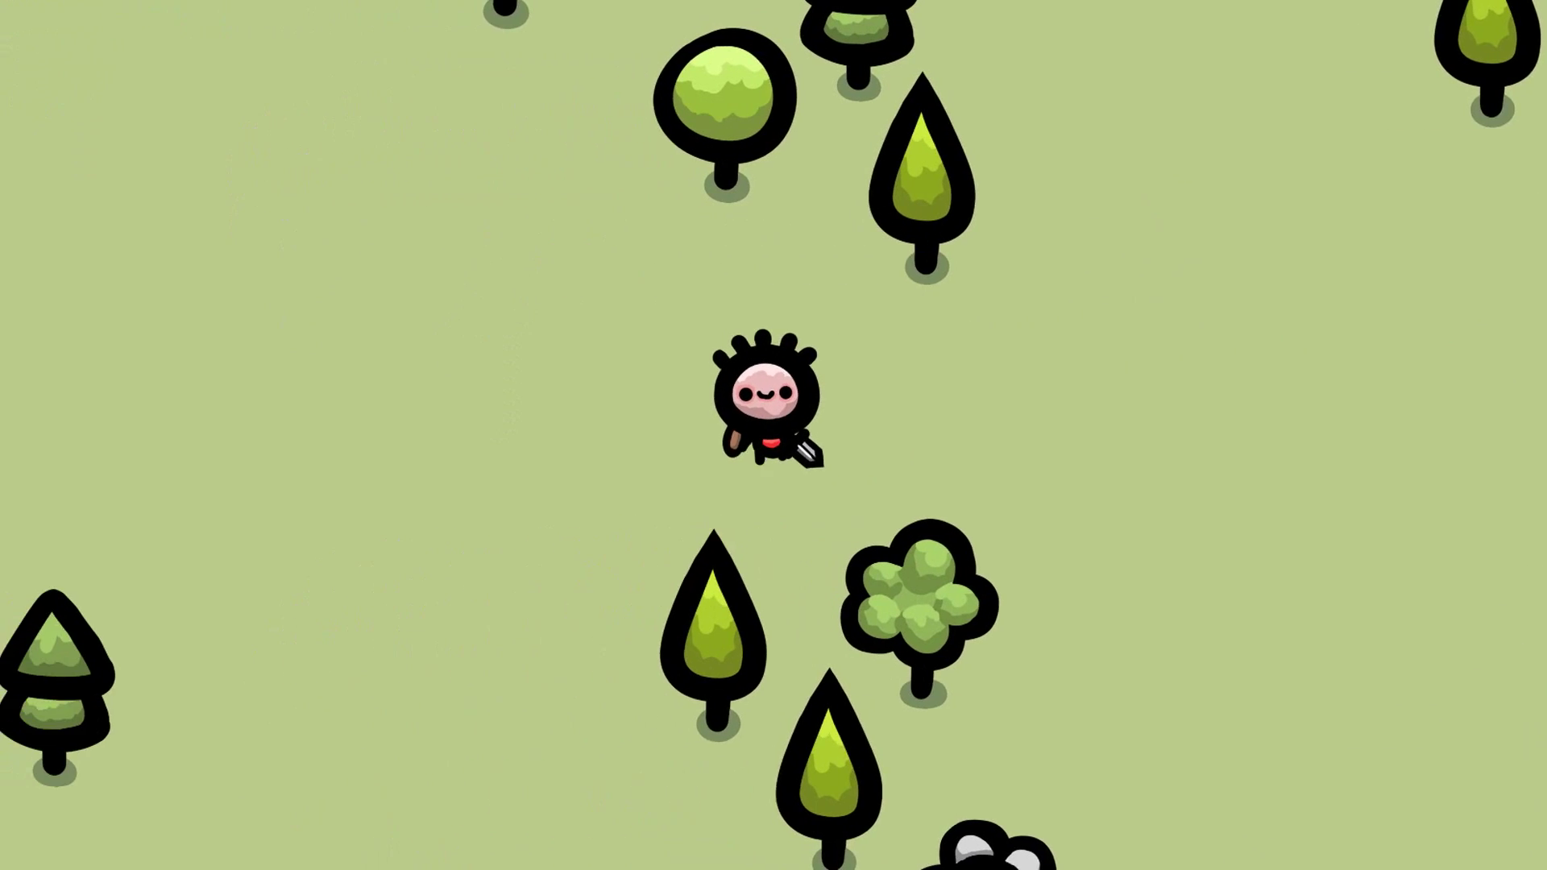
pyautogui.press('Up')
pyautogui.press('m')
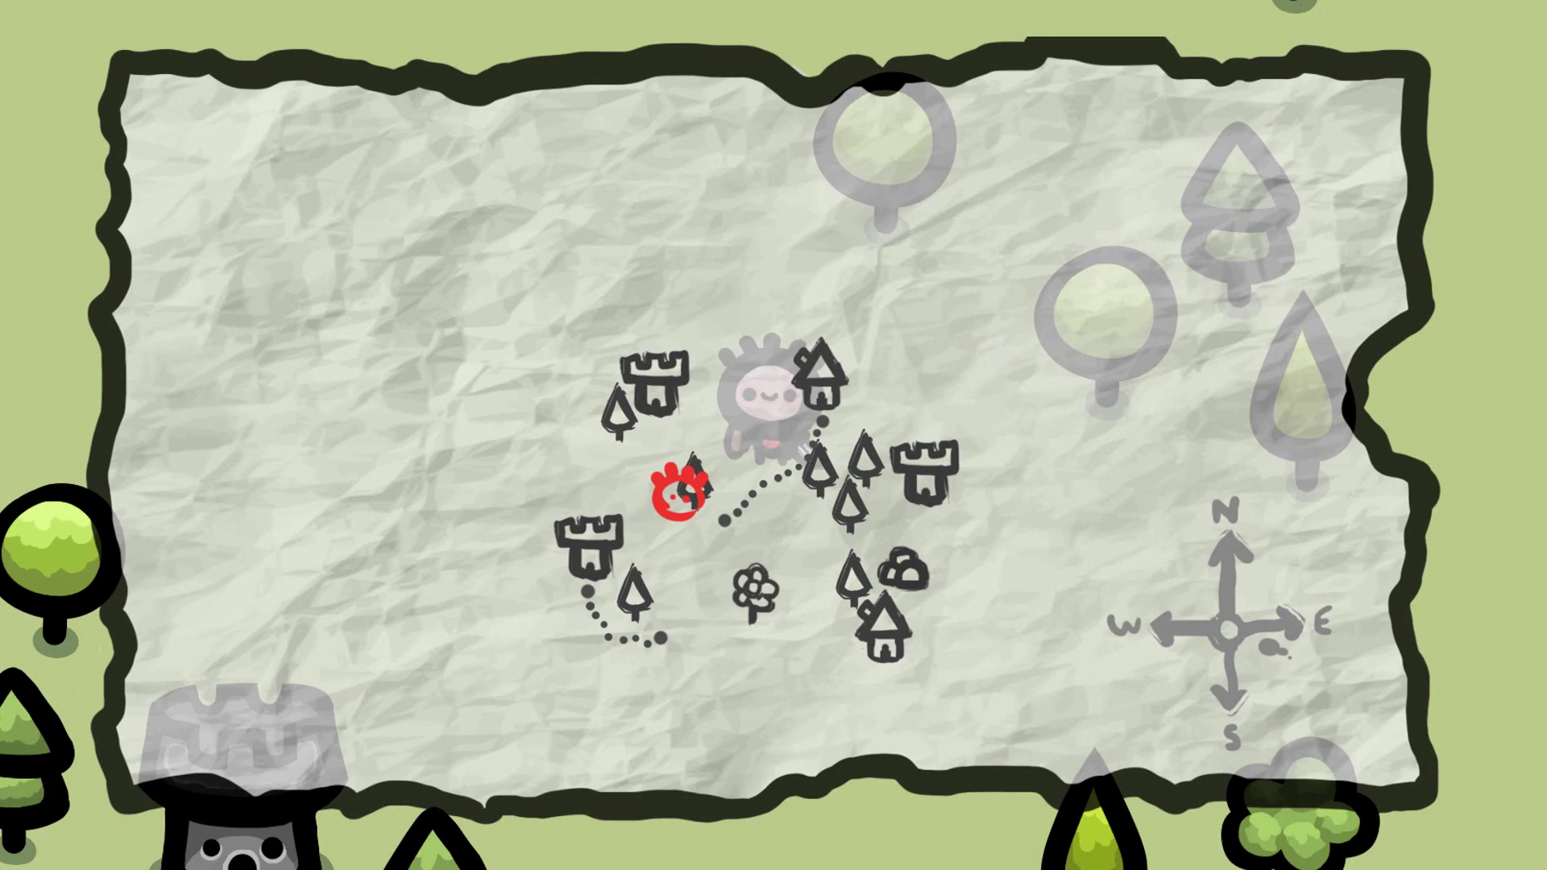
pyautogui.press('Left')
pyautogui.press('Down')
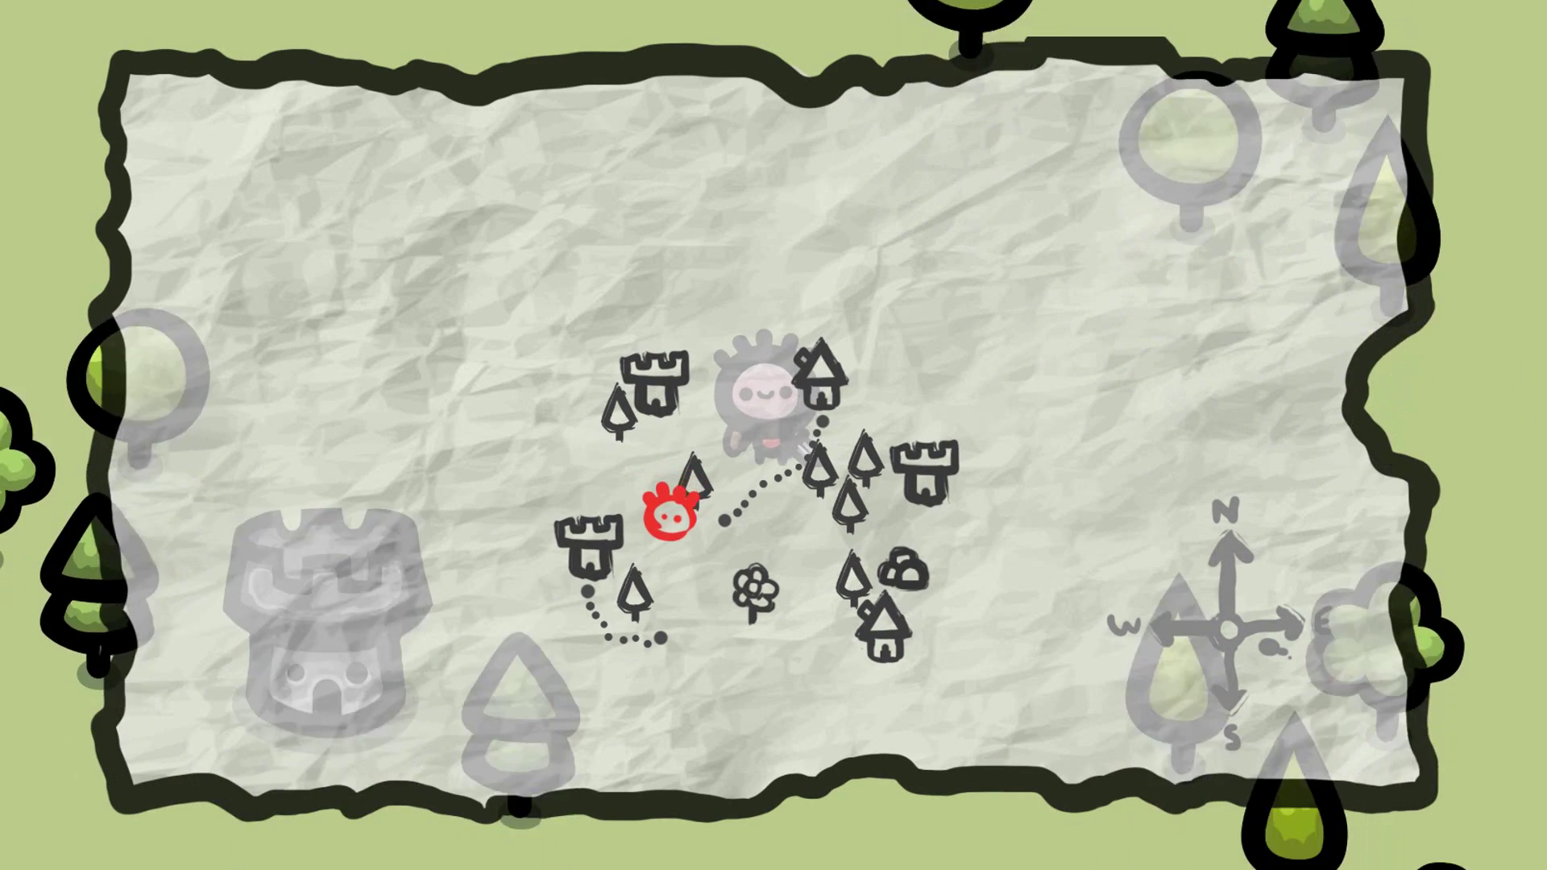
pyautogui.press('Left')
pyautogui.press('Down')
pyautogui.press('Left')
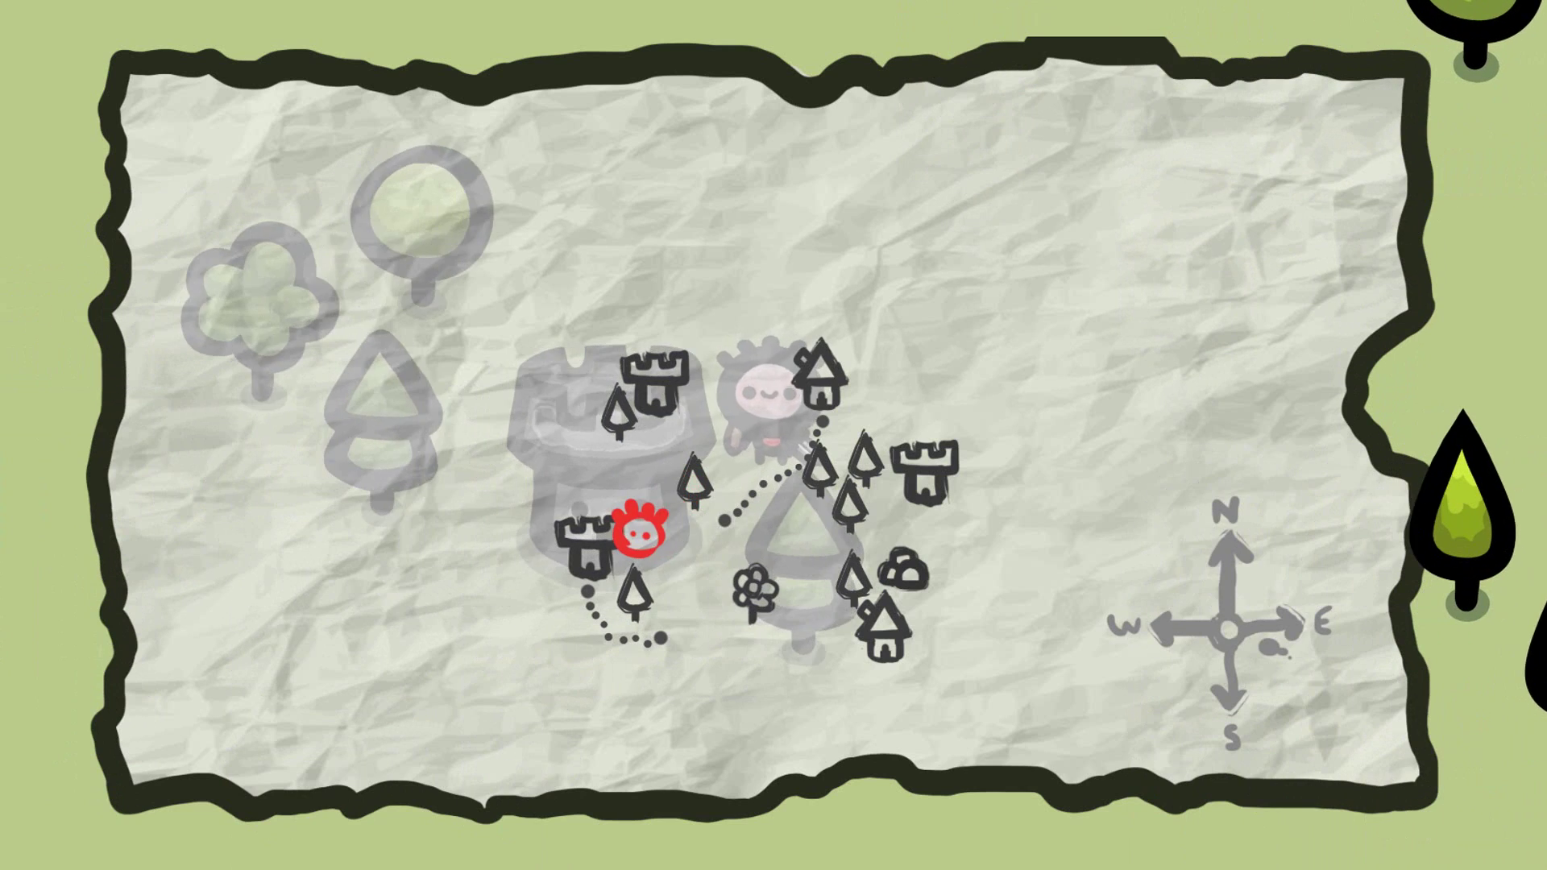
pyautogui.press('Left')
pyautogui.press('Right')
pyautogui.press('Up')
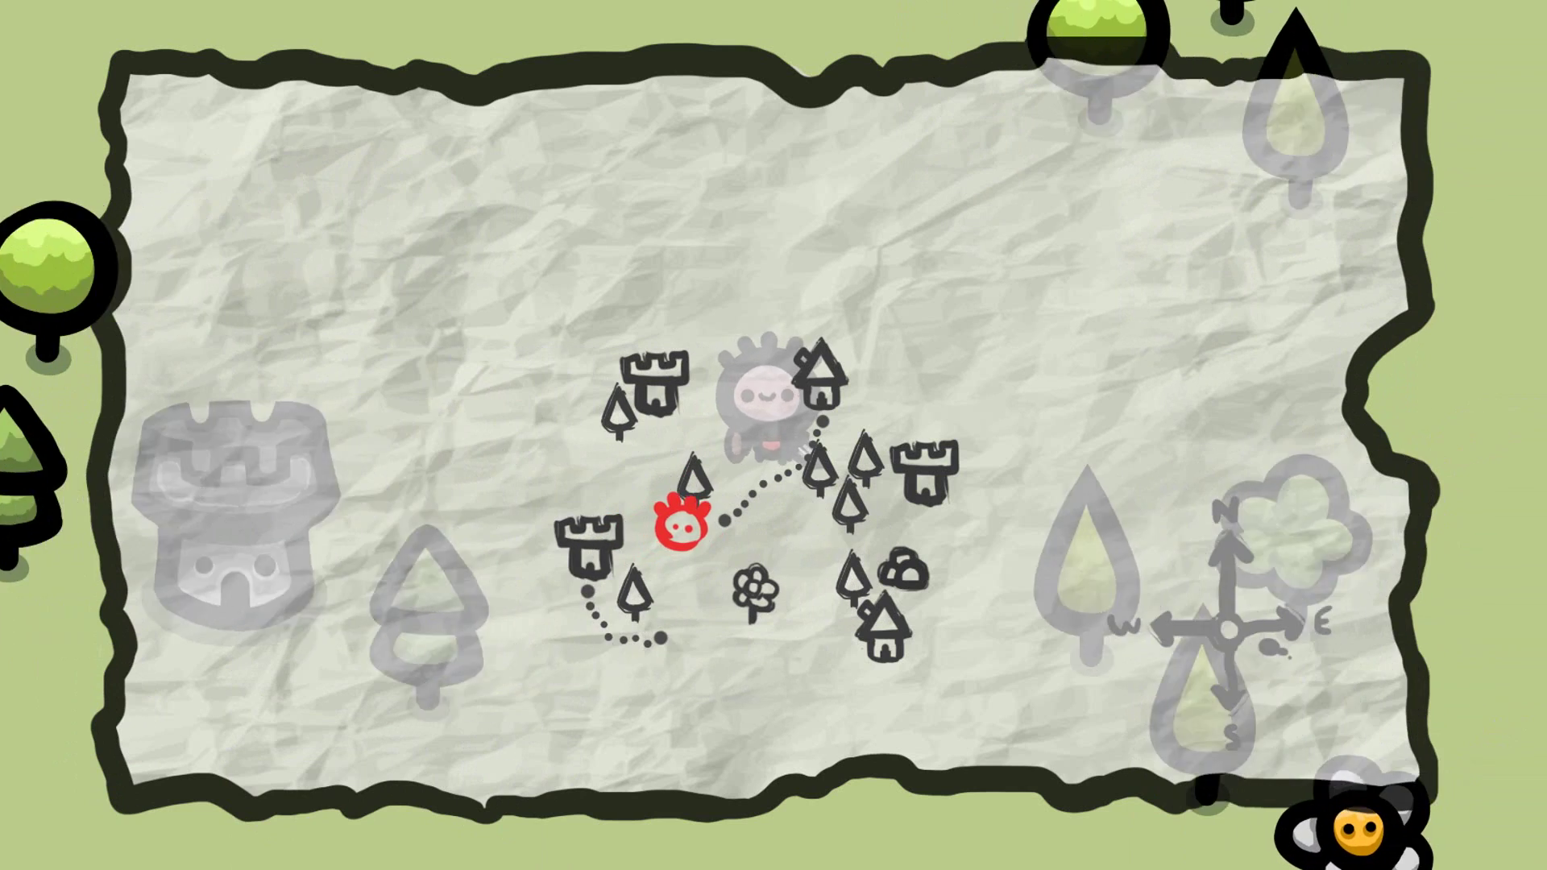
pyautogui.press('m')
pyautogui.press('Up')
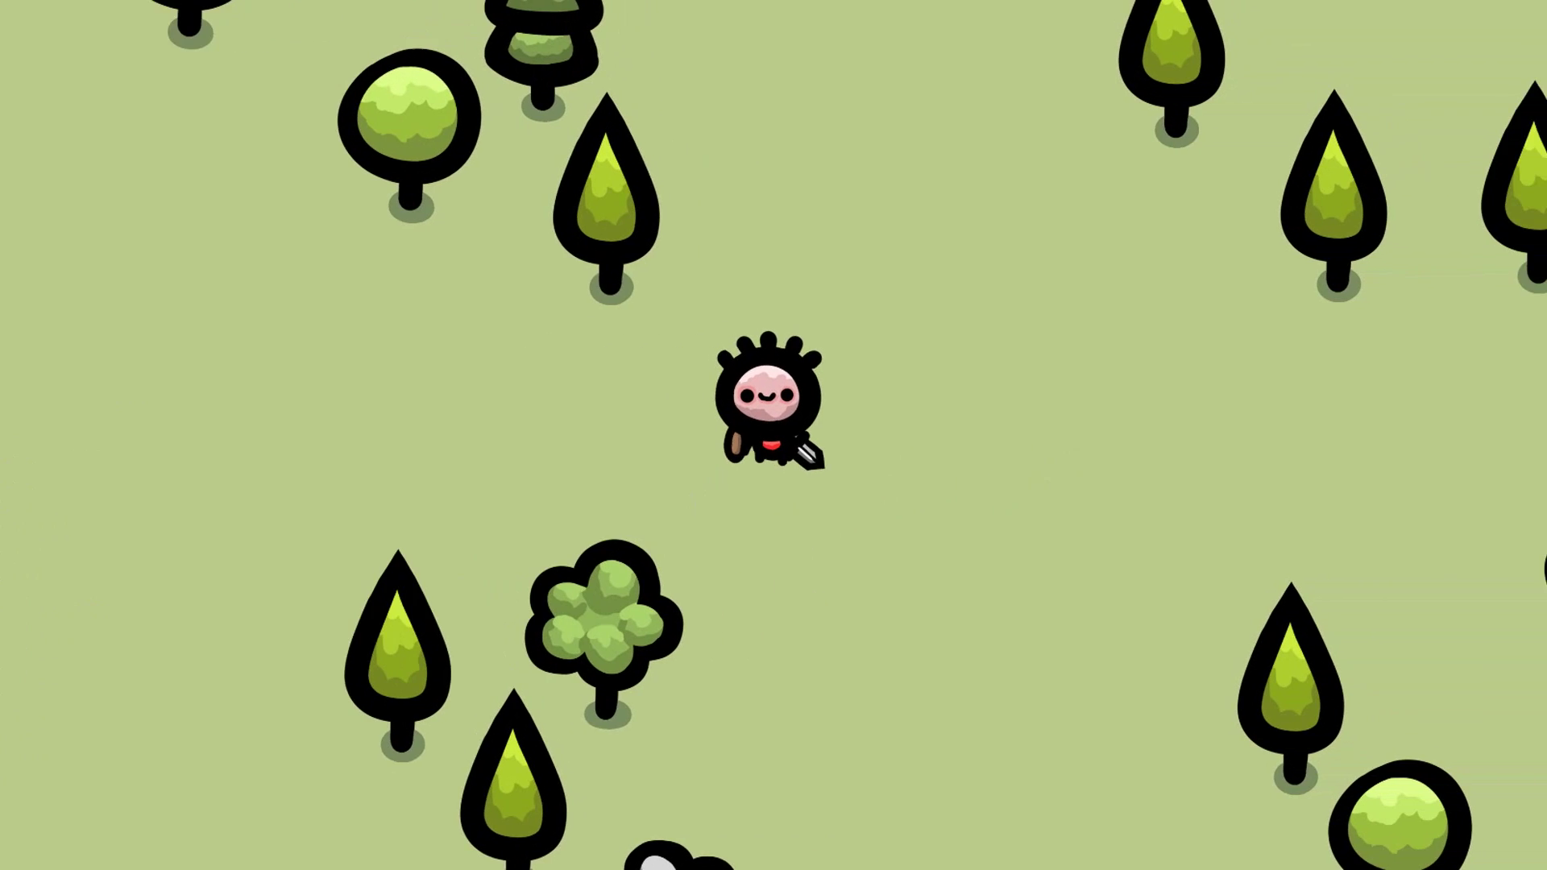
pyautogui.press('Down')
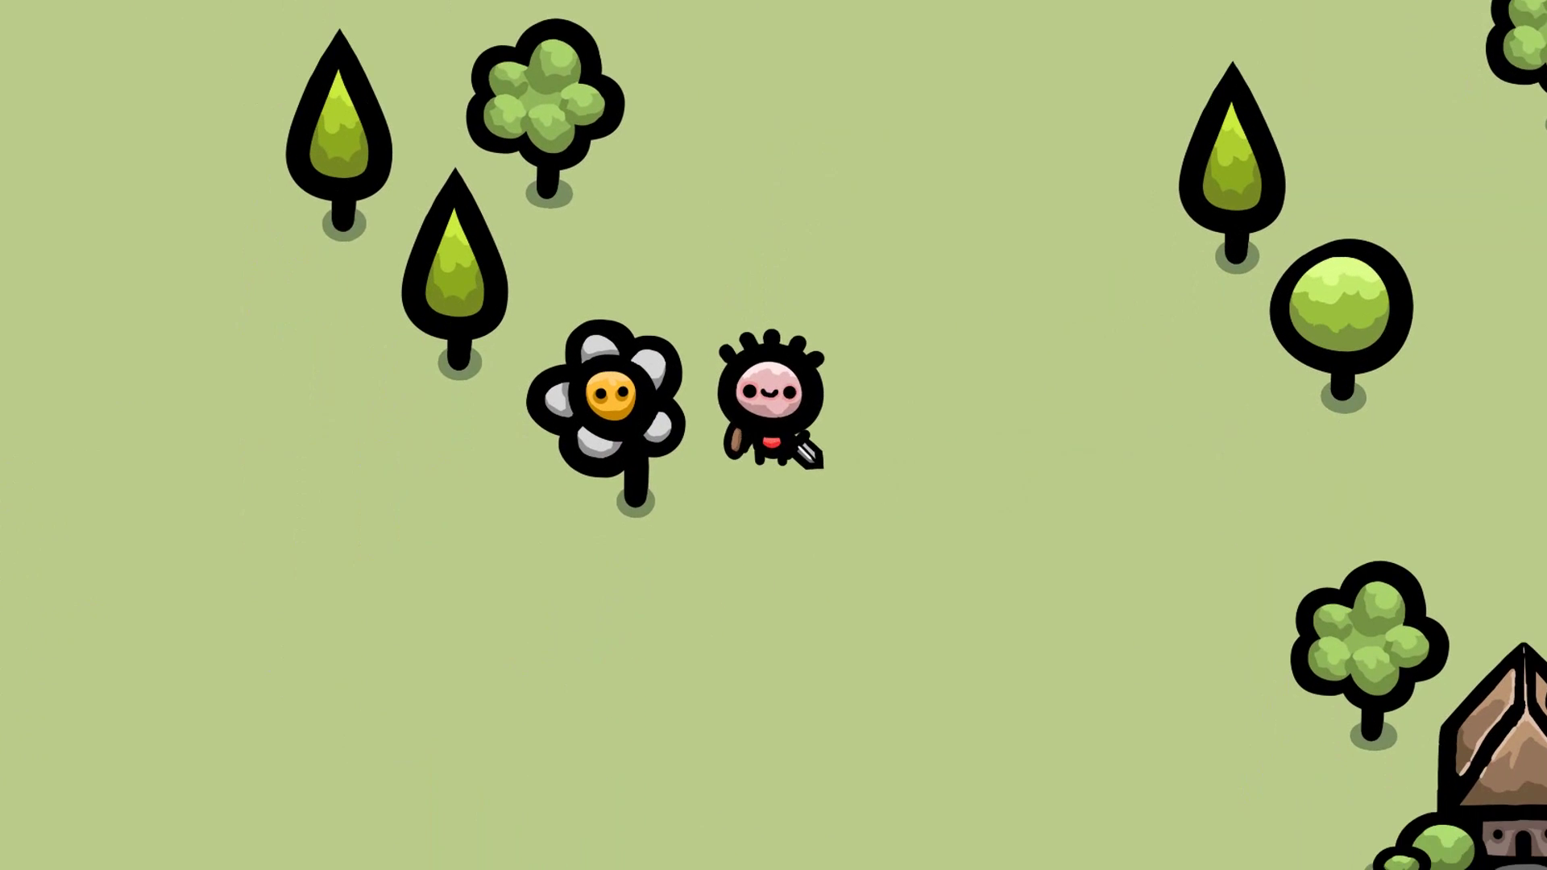
pyautogui.press('m')
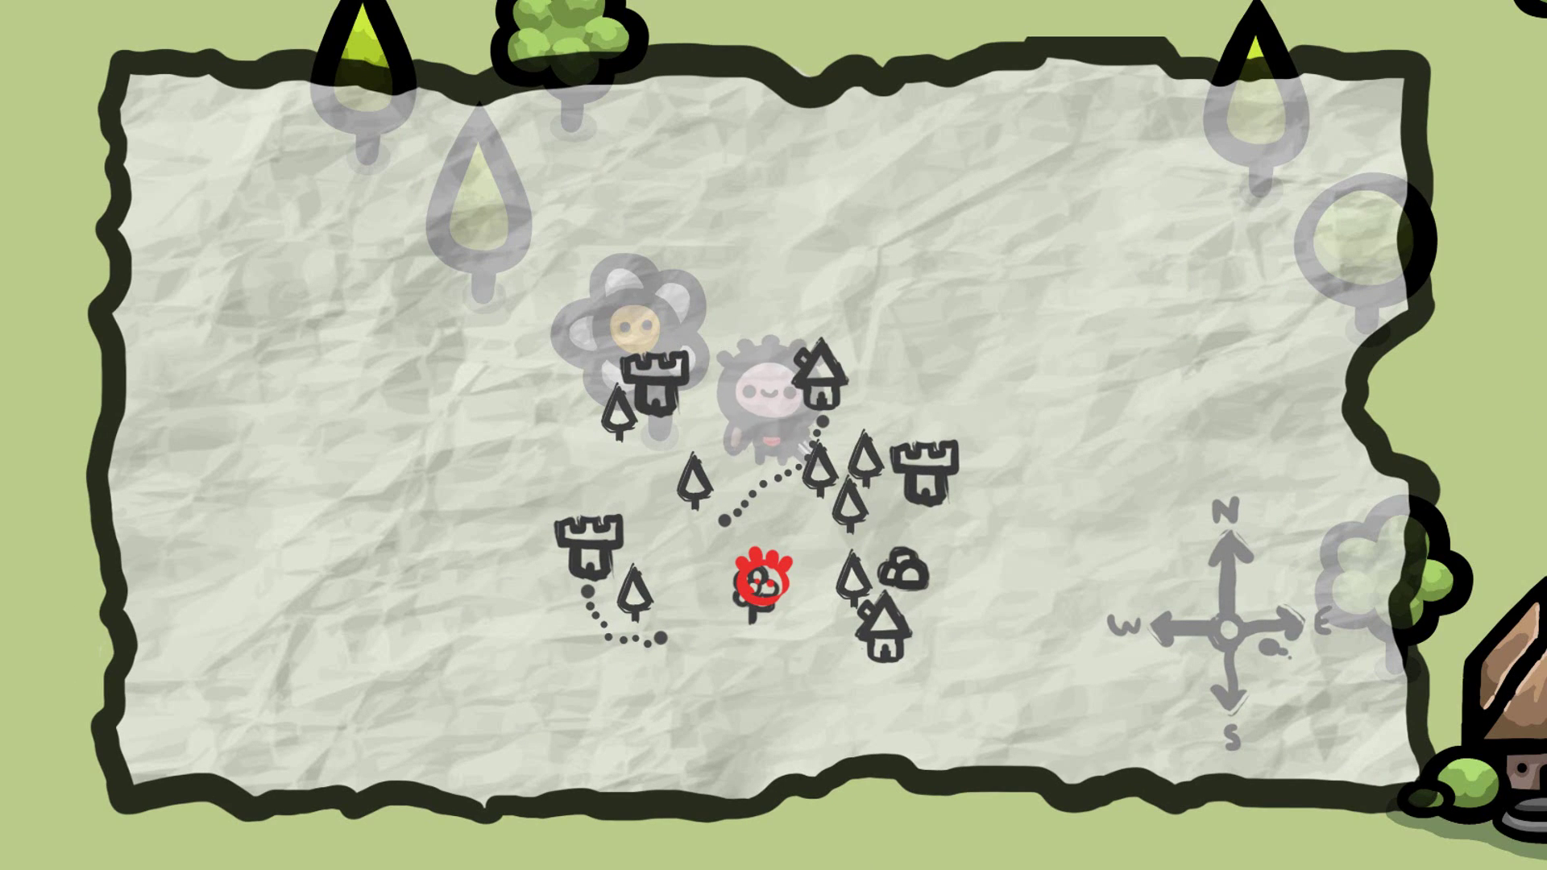
pyautogui.press('m')
pyautogui.press('d')
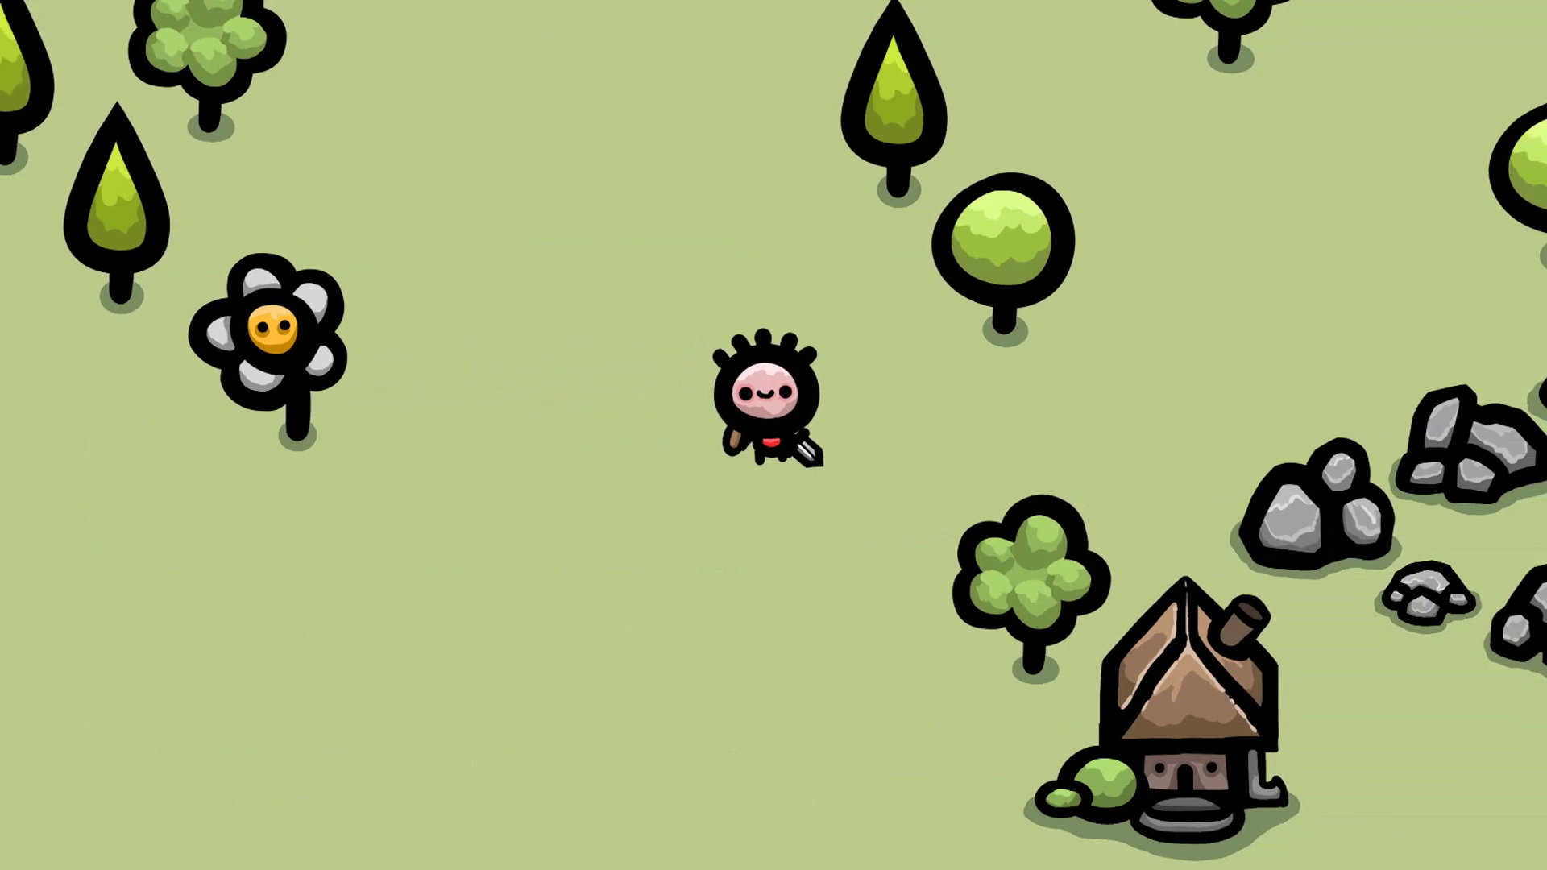
pyautogui.press('w')
pyautogui.press('m')
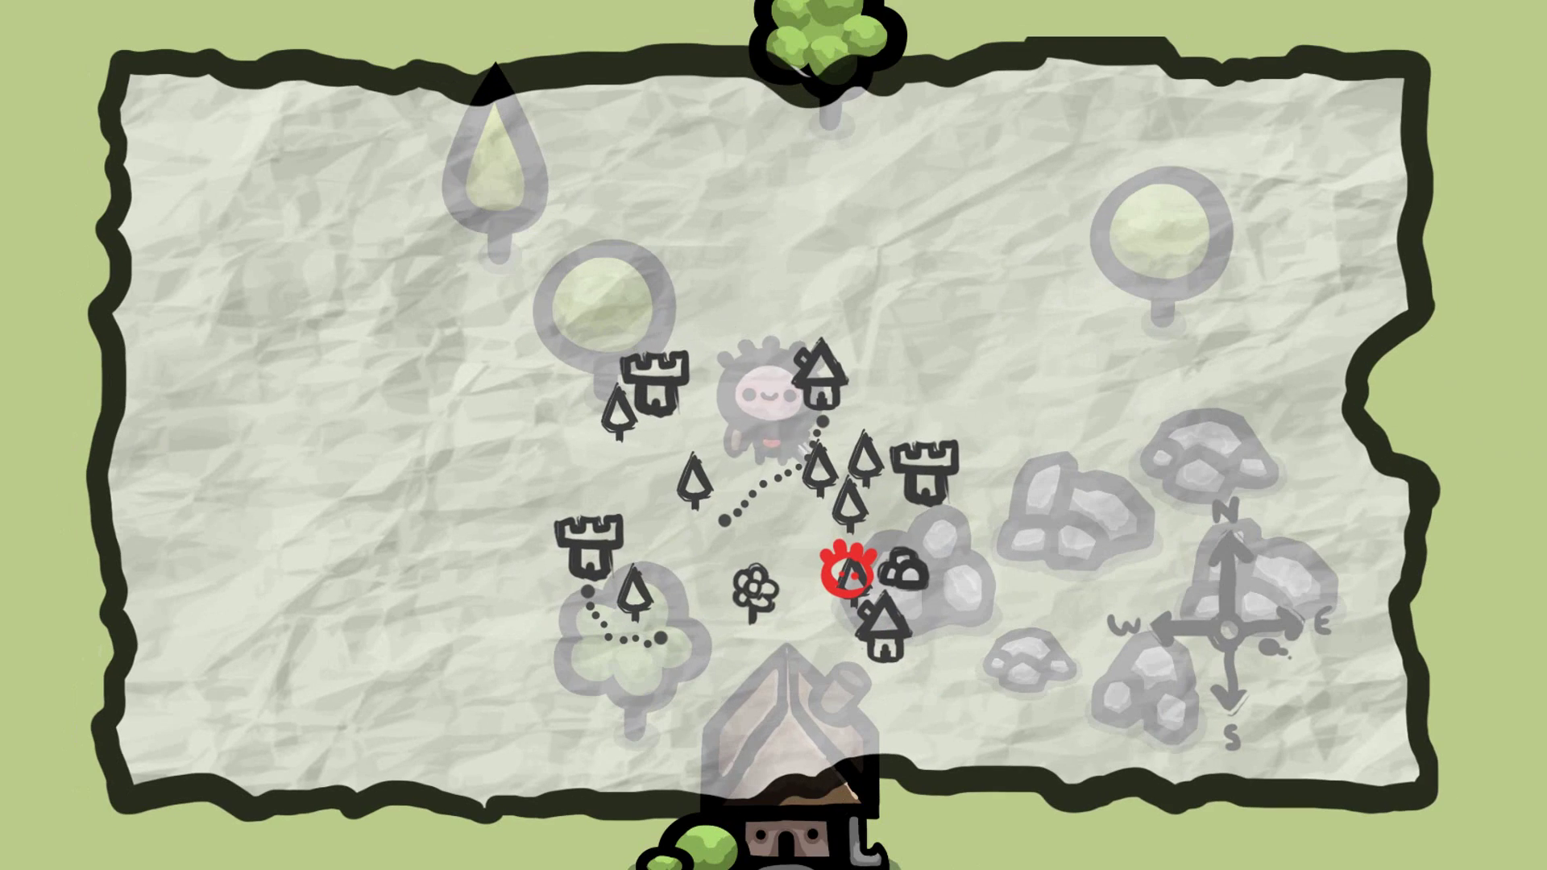
pyautogui.press('m')
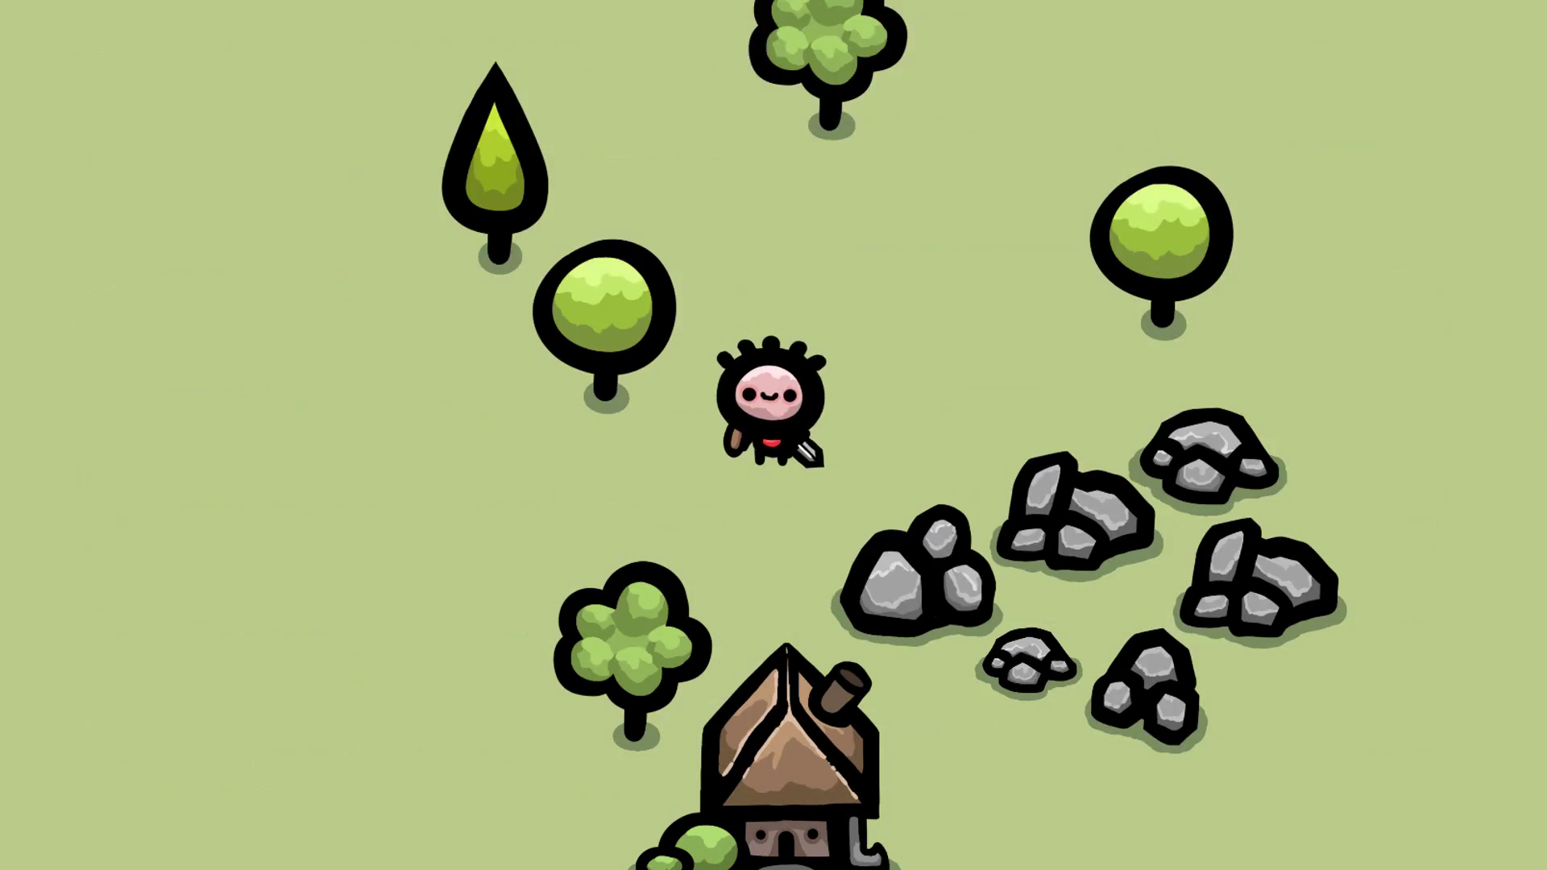
pyautogui.press('a')
pyautogui.press('s')
pyautogui.press('d')
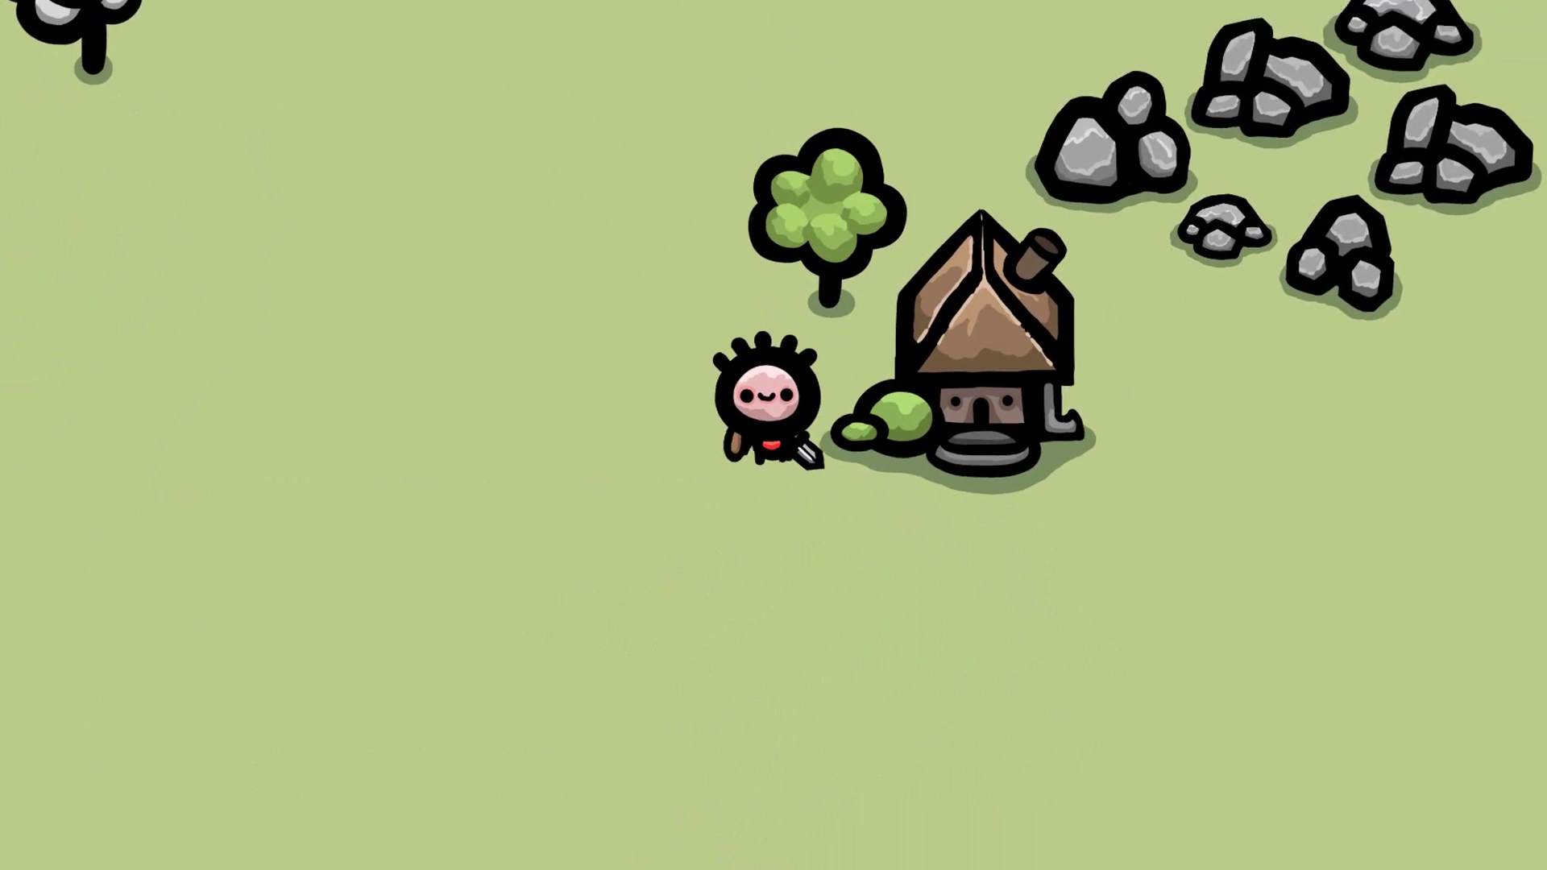
pyautogui.press('w')
pyautogui.press('m')
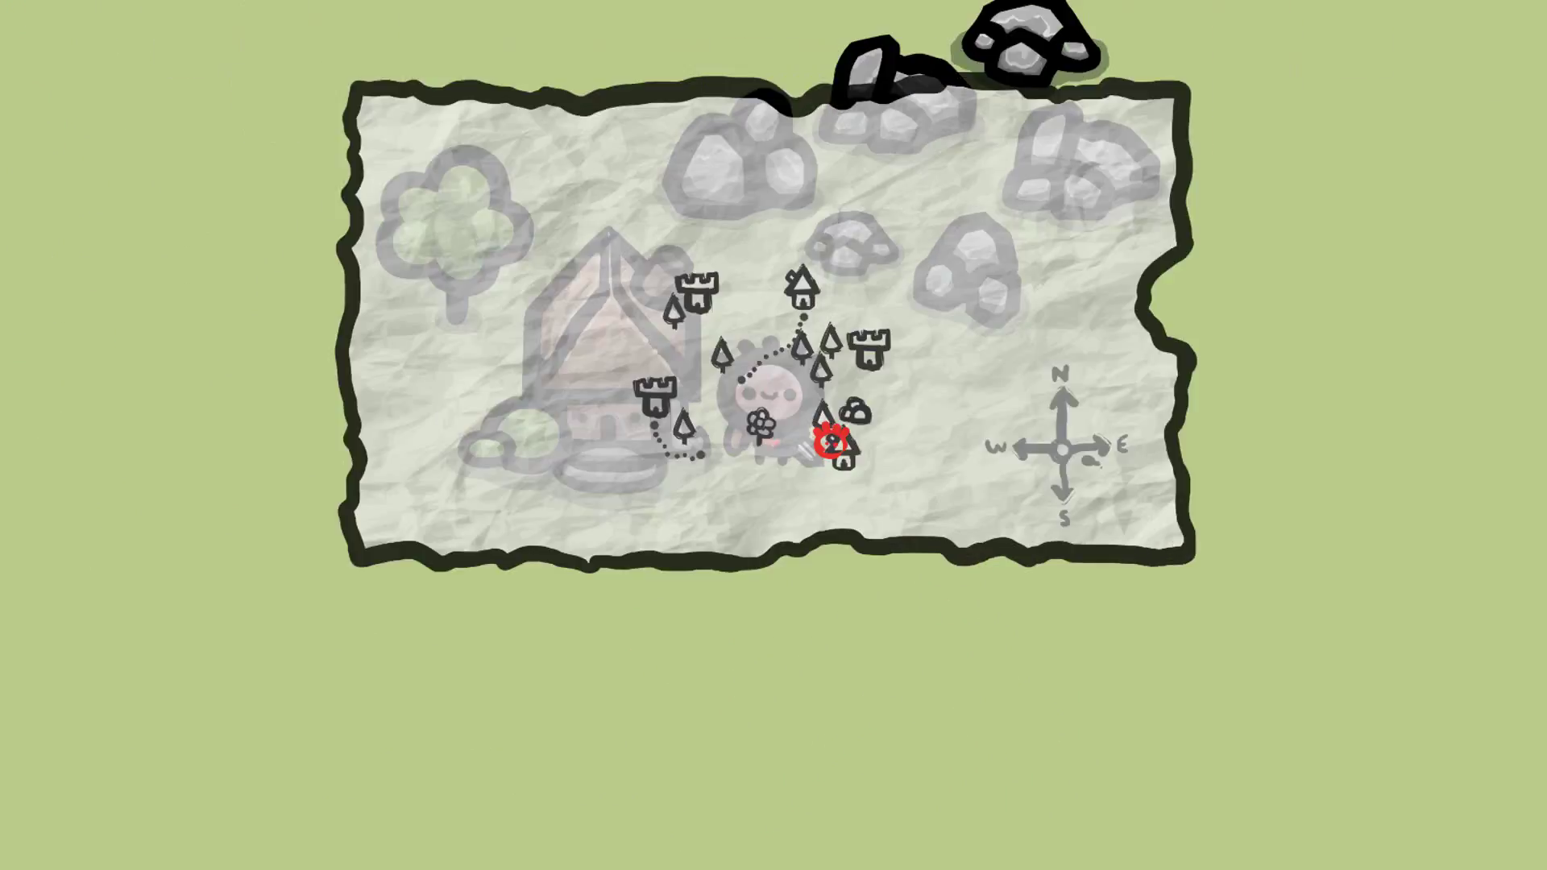
pyautogui.press('a')
pyautogui.press('w')
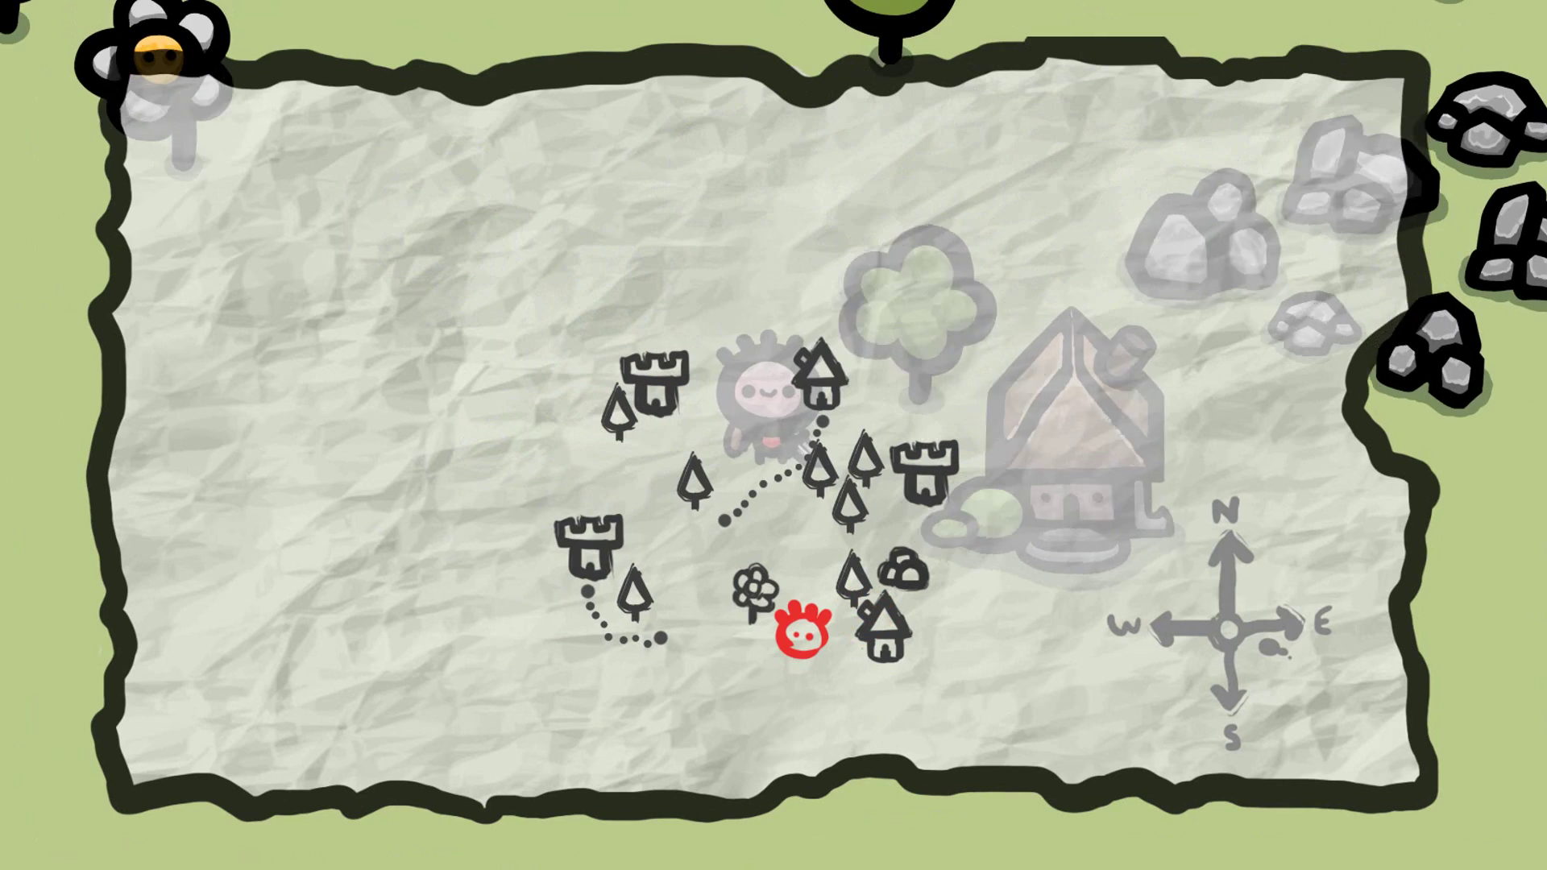
pyautogui.press('a')
pyautogui.press('w')
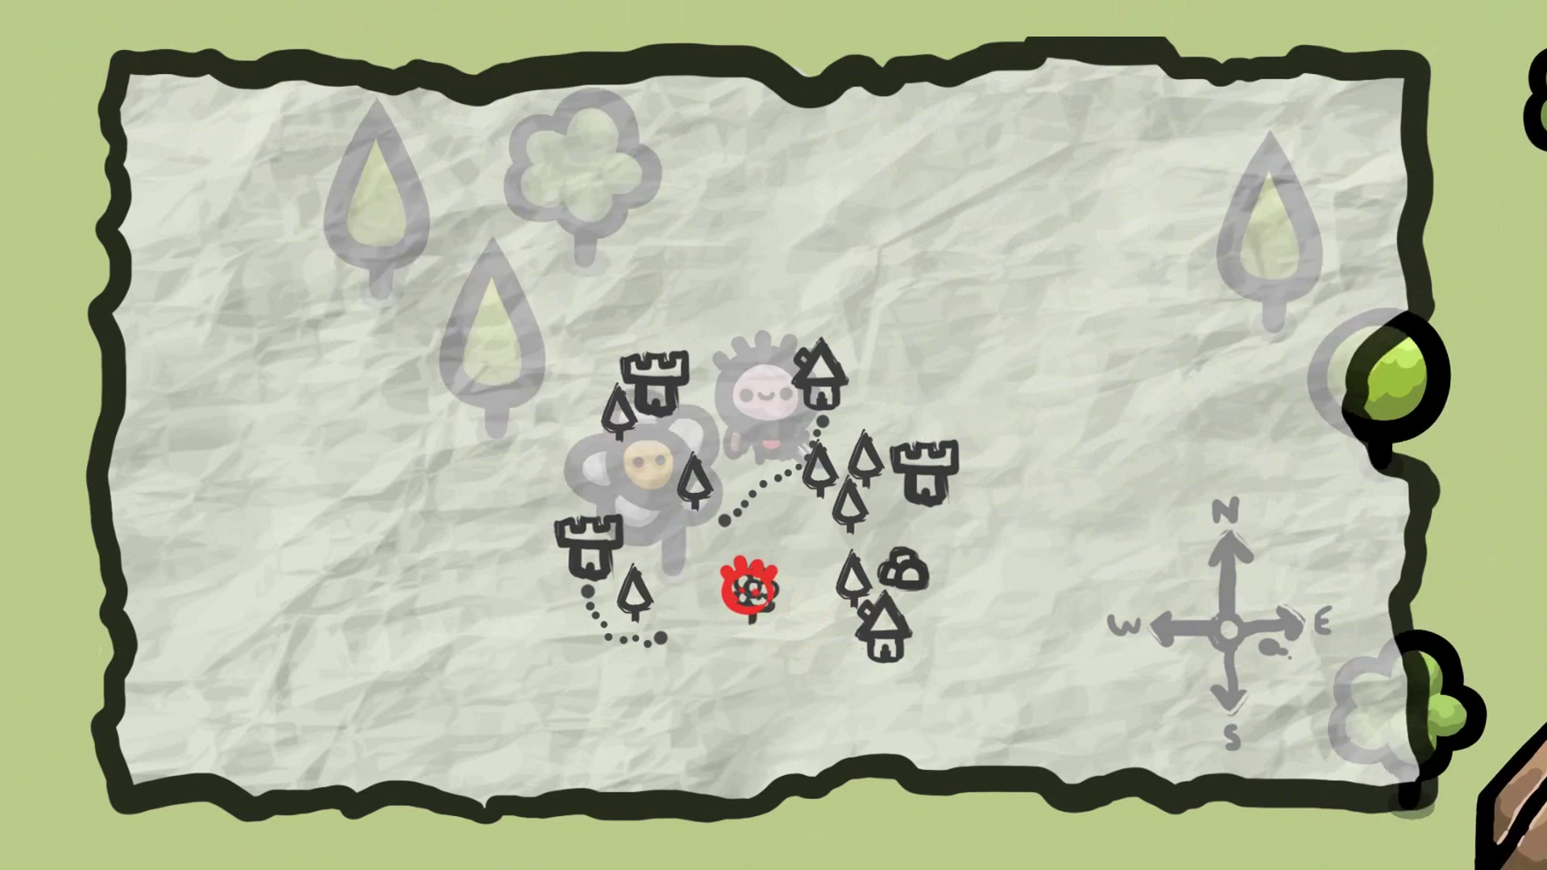
pyautogui.press('s')
pyautogui.press('d')
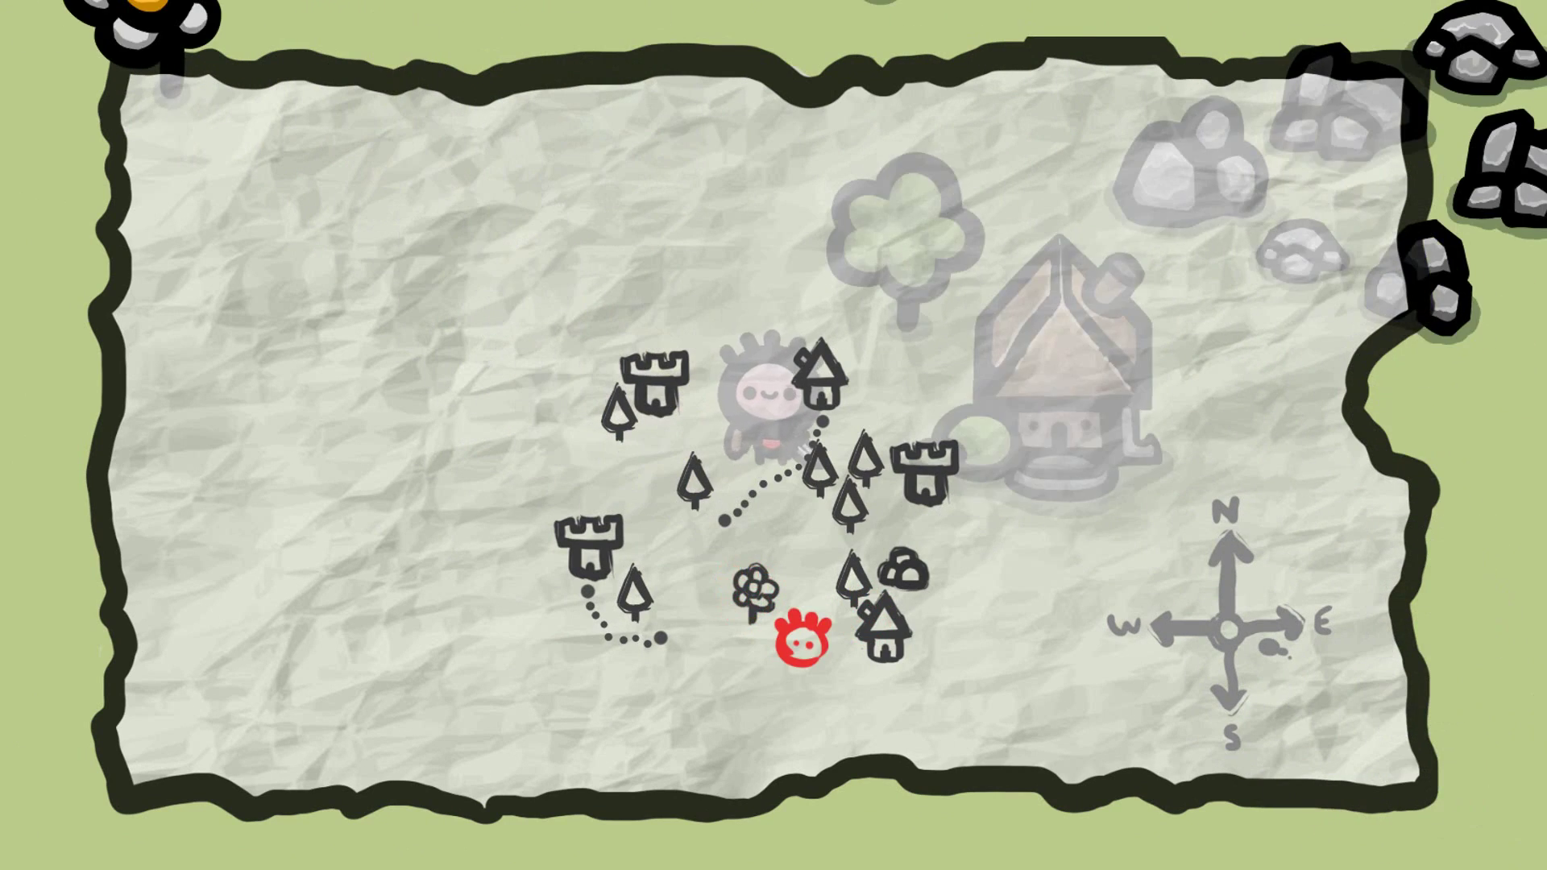
pyautogui.press('w')
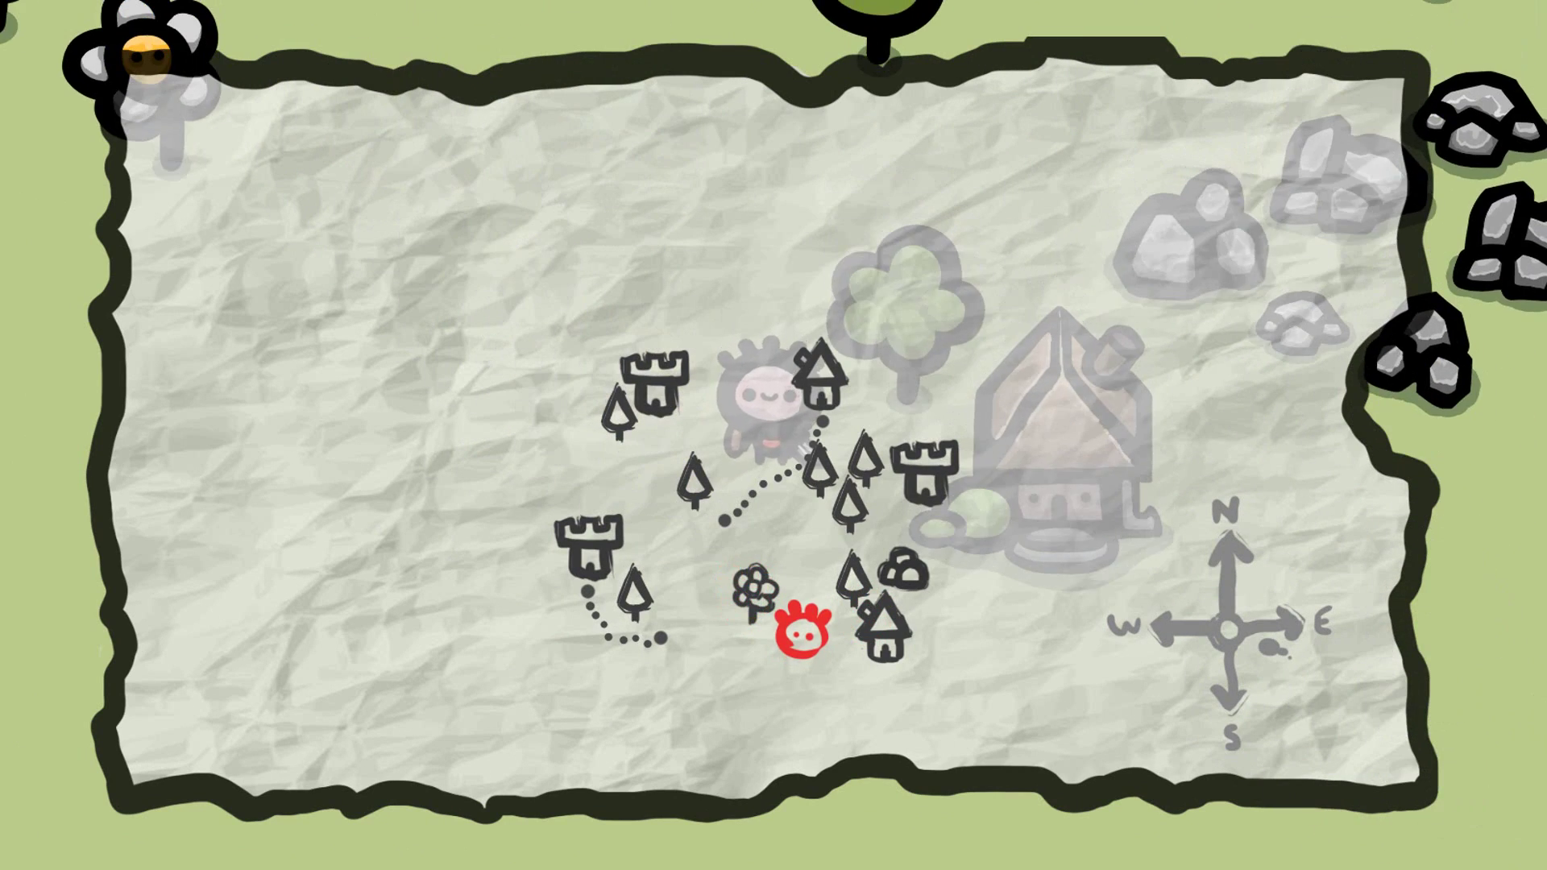
pyautogui.press('a')
pyautogui.press('w')
pyautogui.press('a')
pyautogui.press('w')
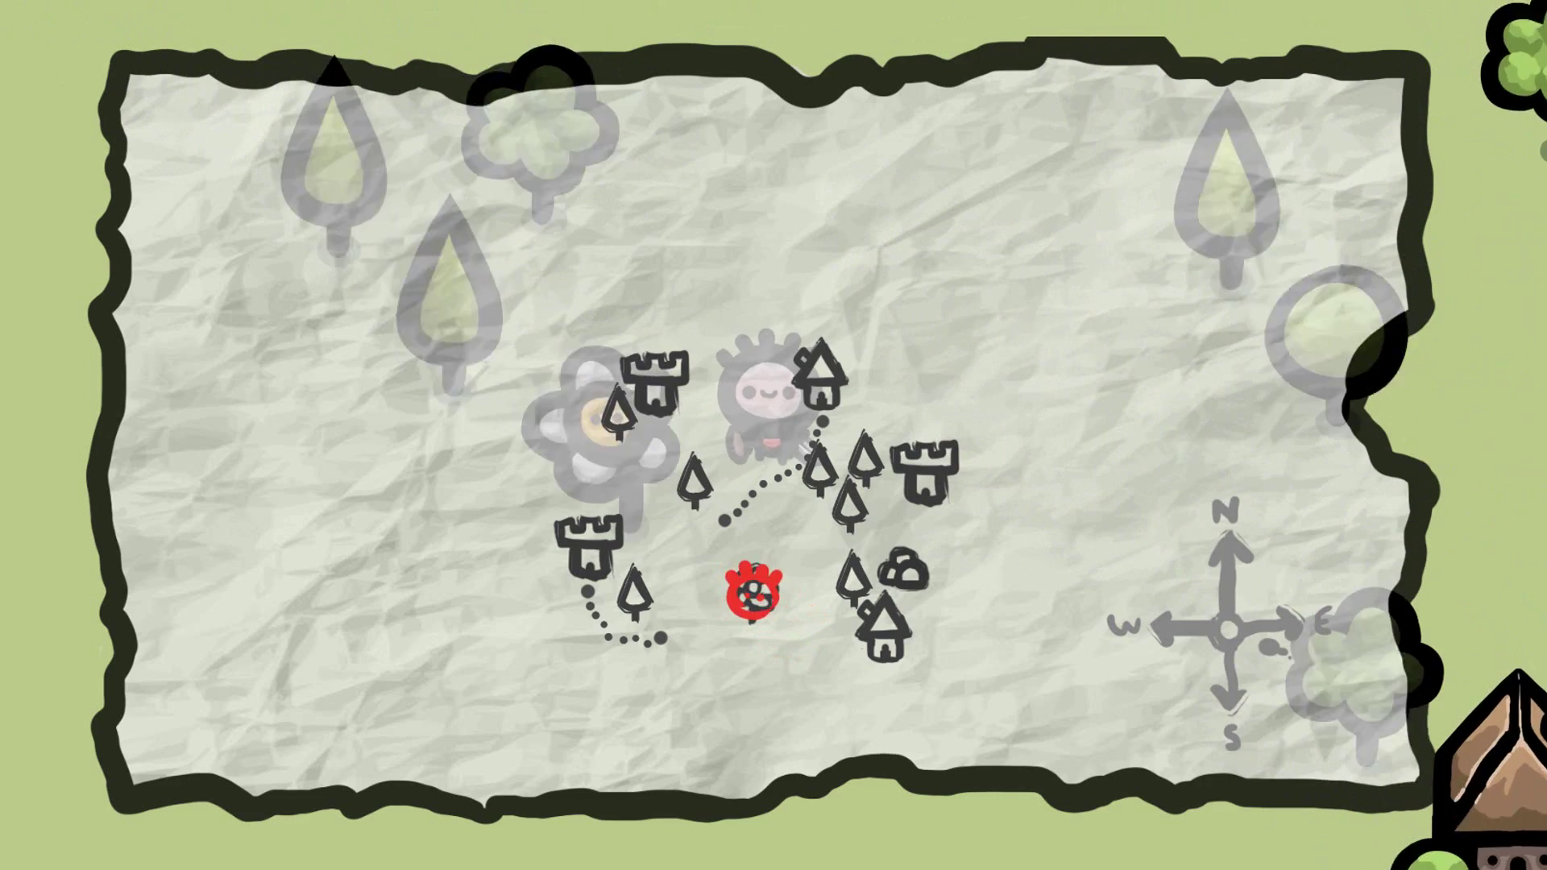
pyautogui.press('s')
pyautogui.press('d')
pyautogui.press('d')
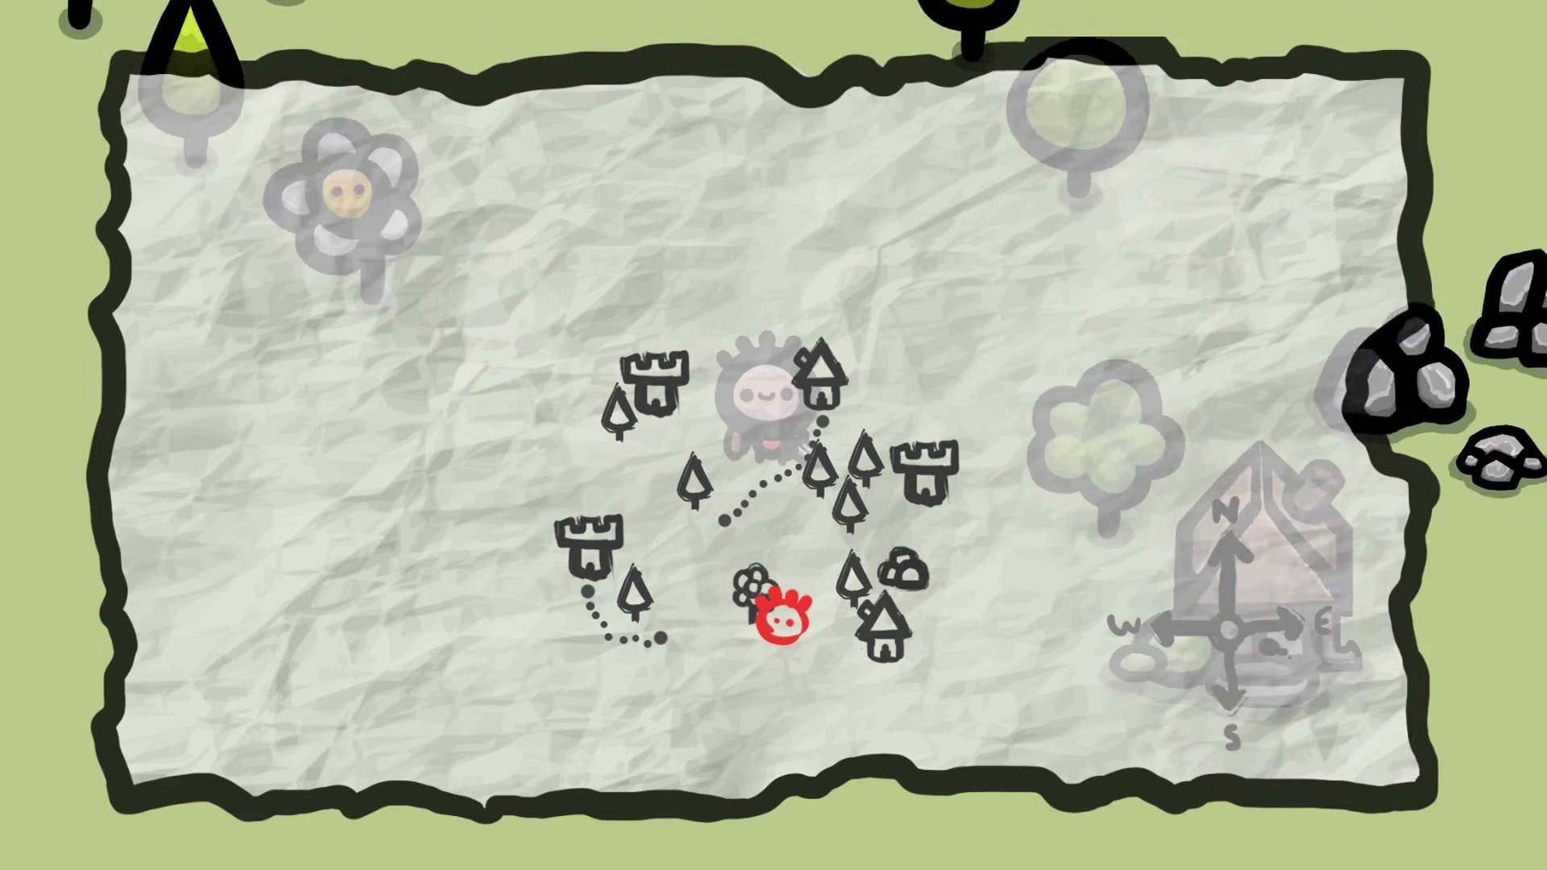
pyautogui.press('w')
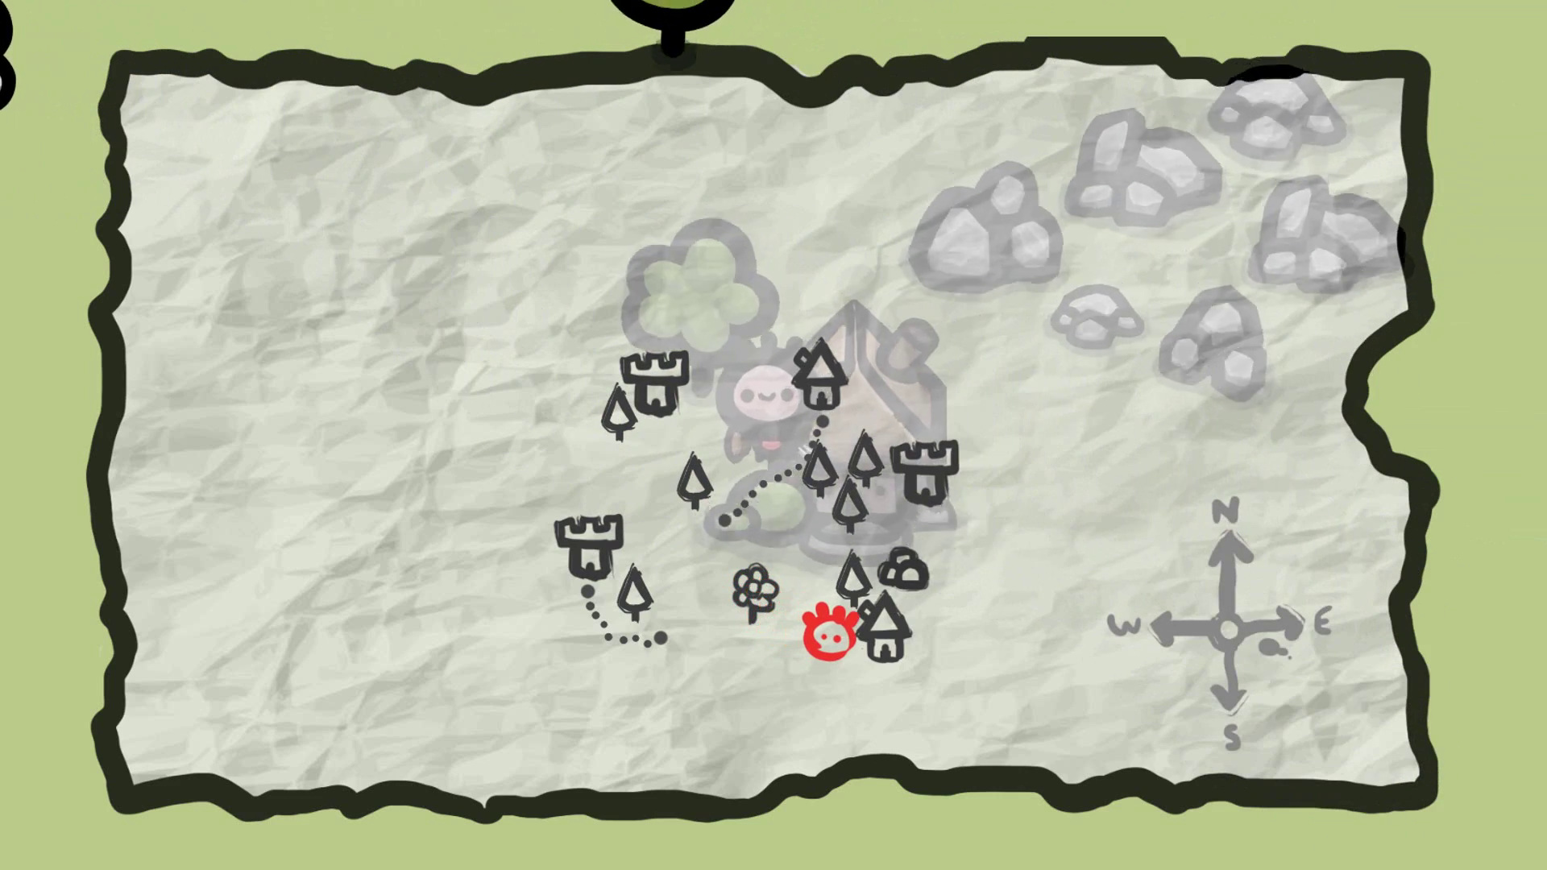
pyautogui.press('Tab')
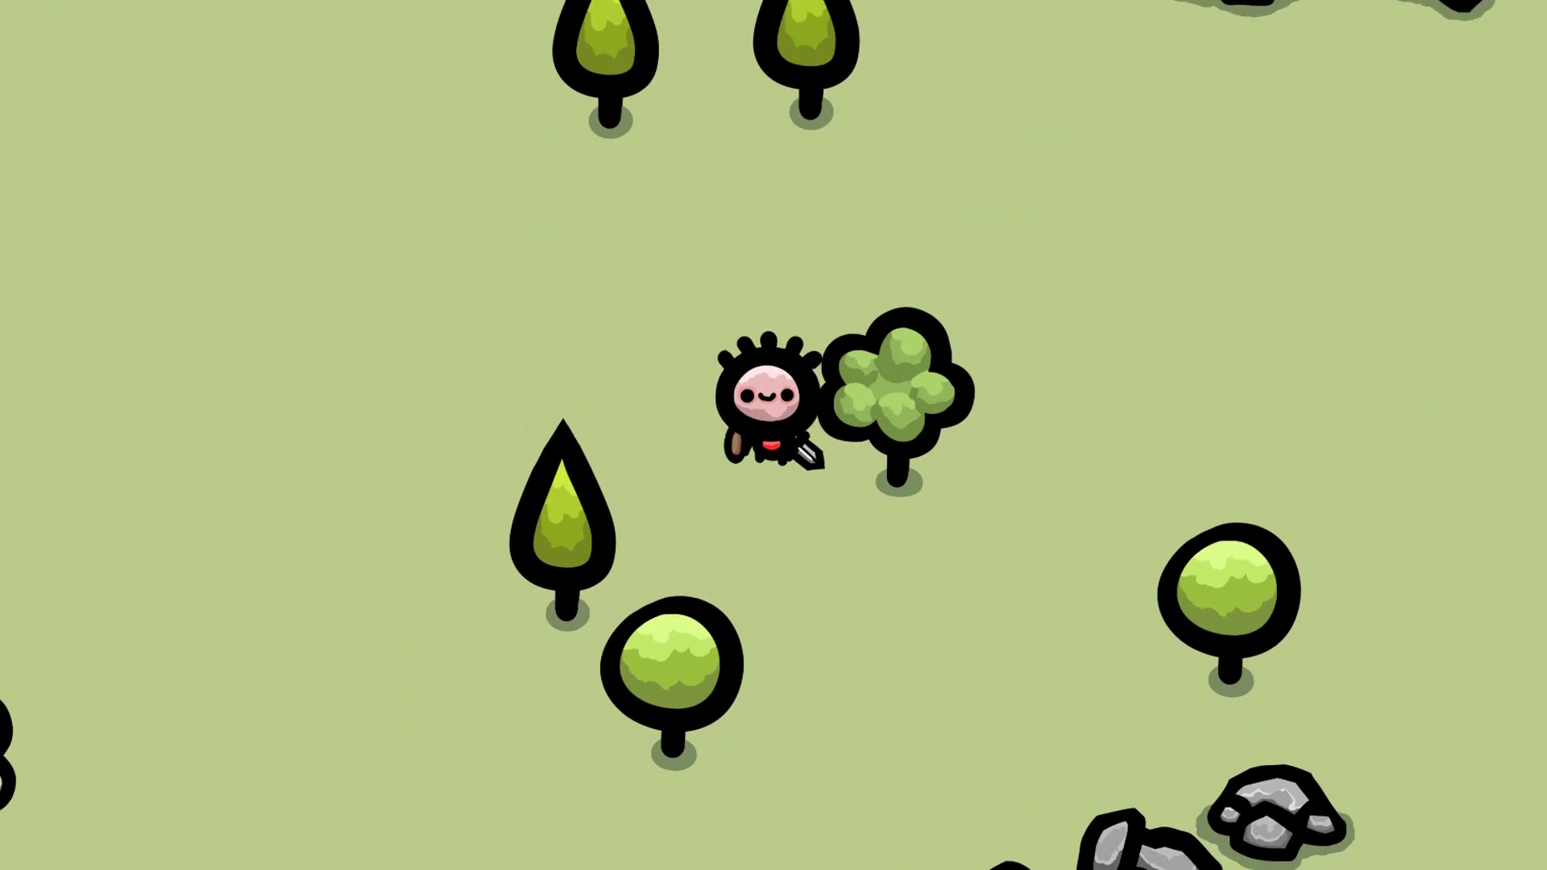
pyautogui.press('a')
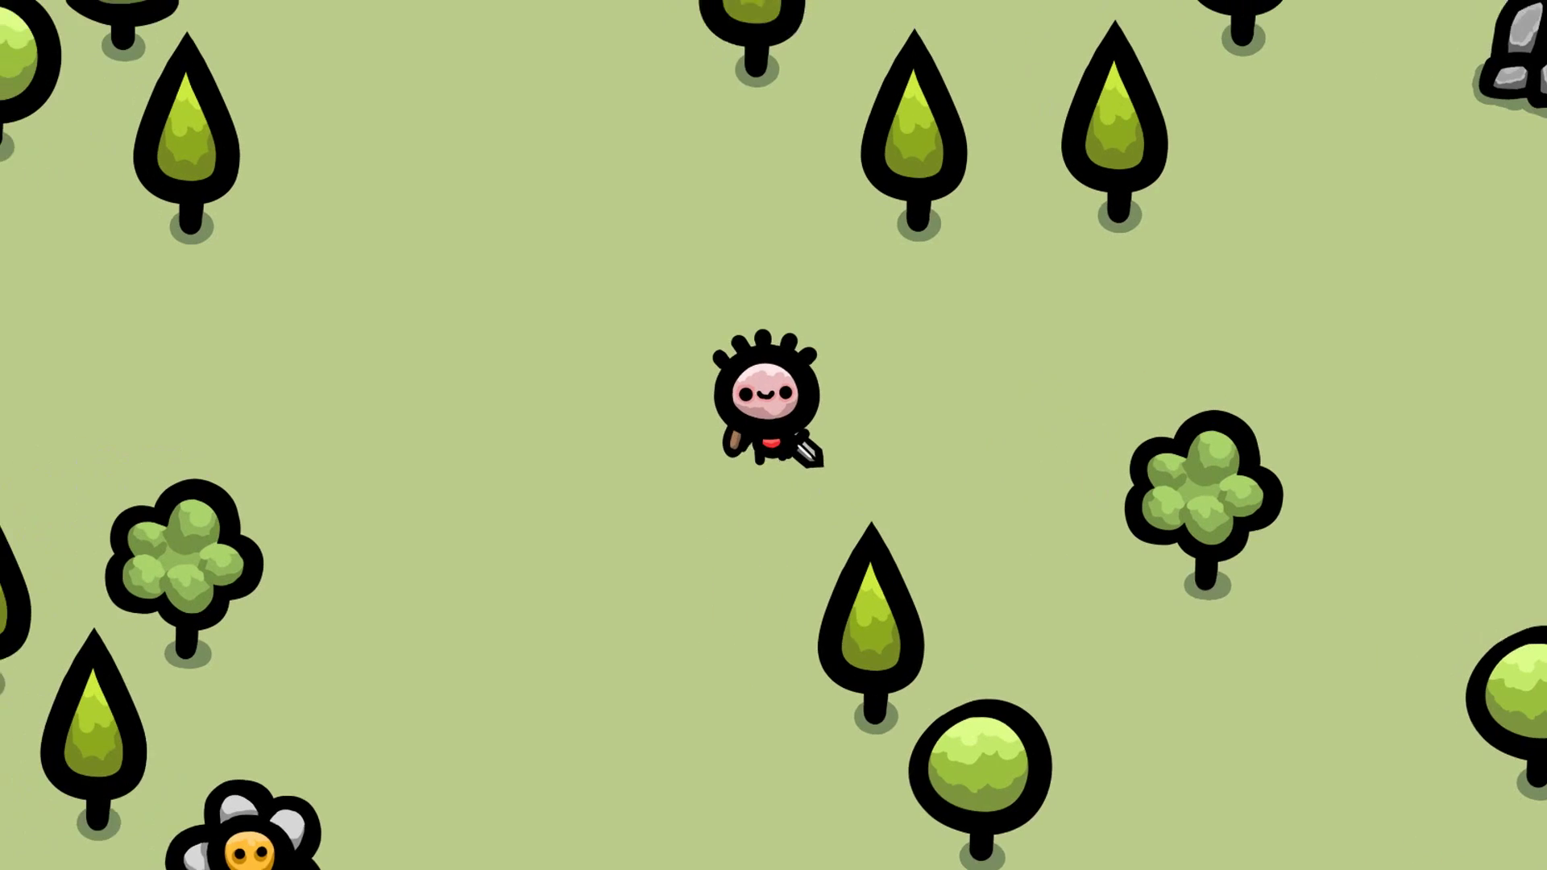
pyautogui.press('w')
pyautogui.press('Tab')
pyautogui.press('Tab')
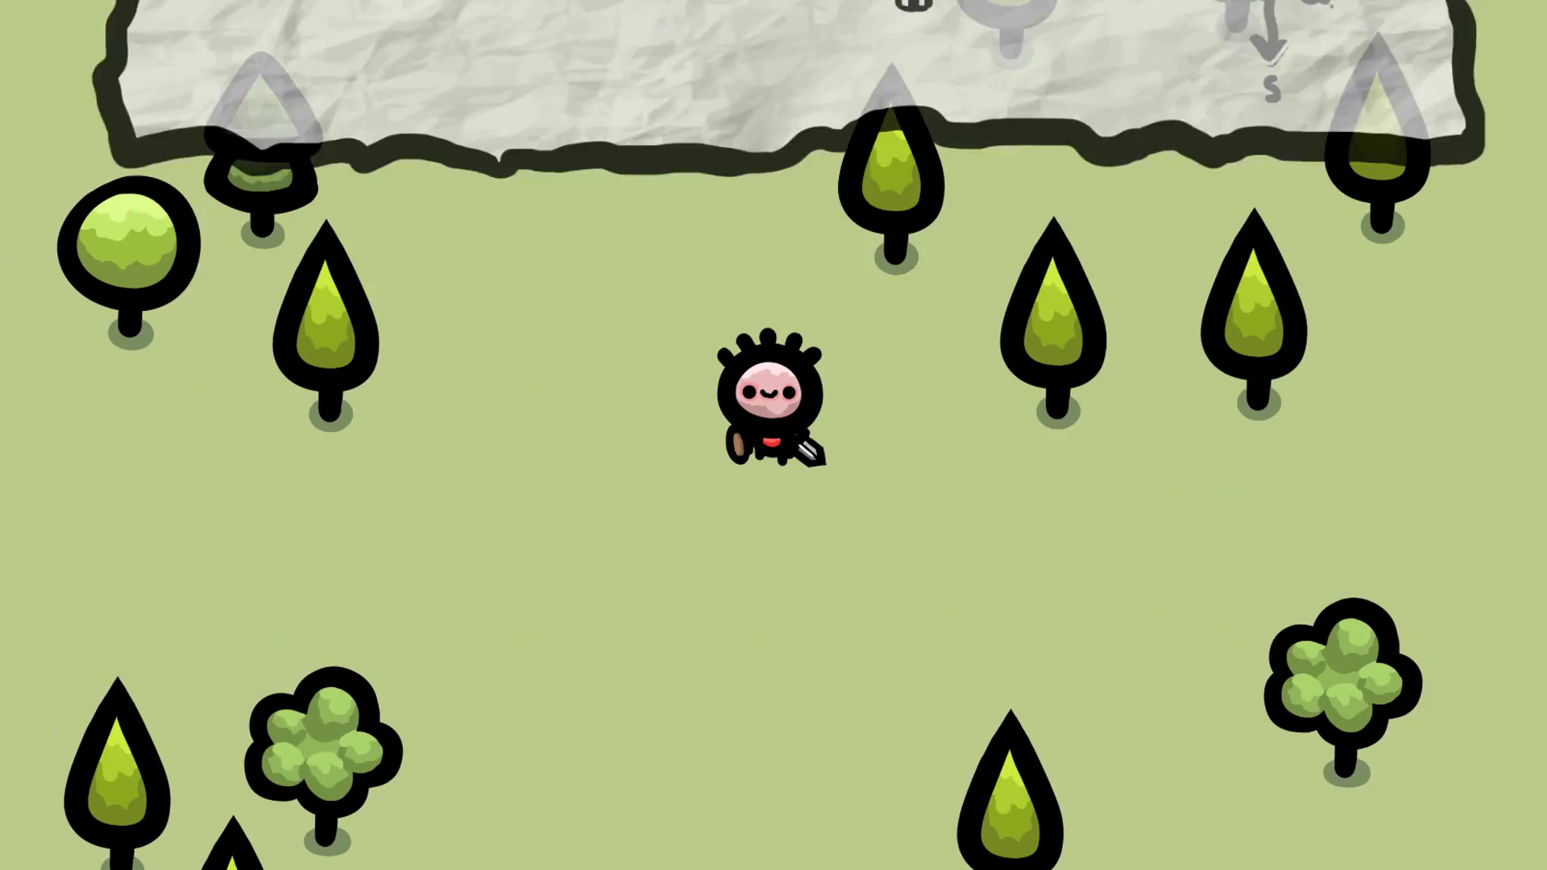
pyautogui.press('w')
pyautogui.press('a')
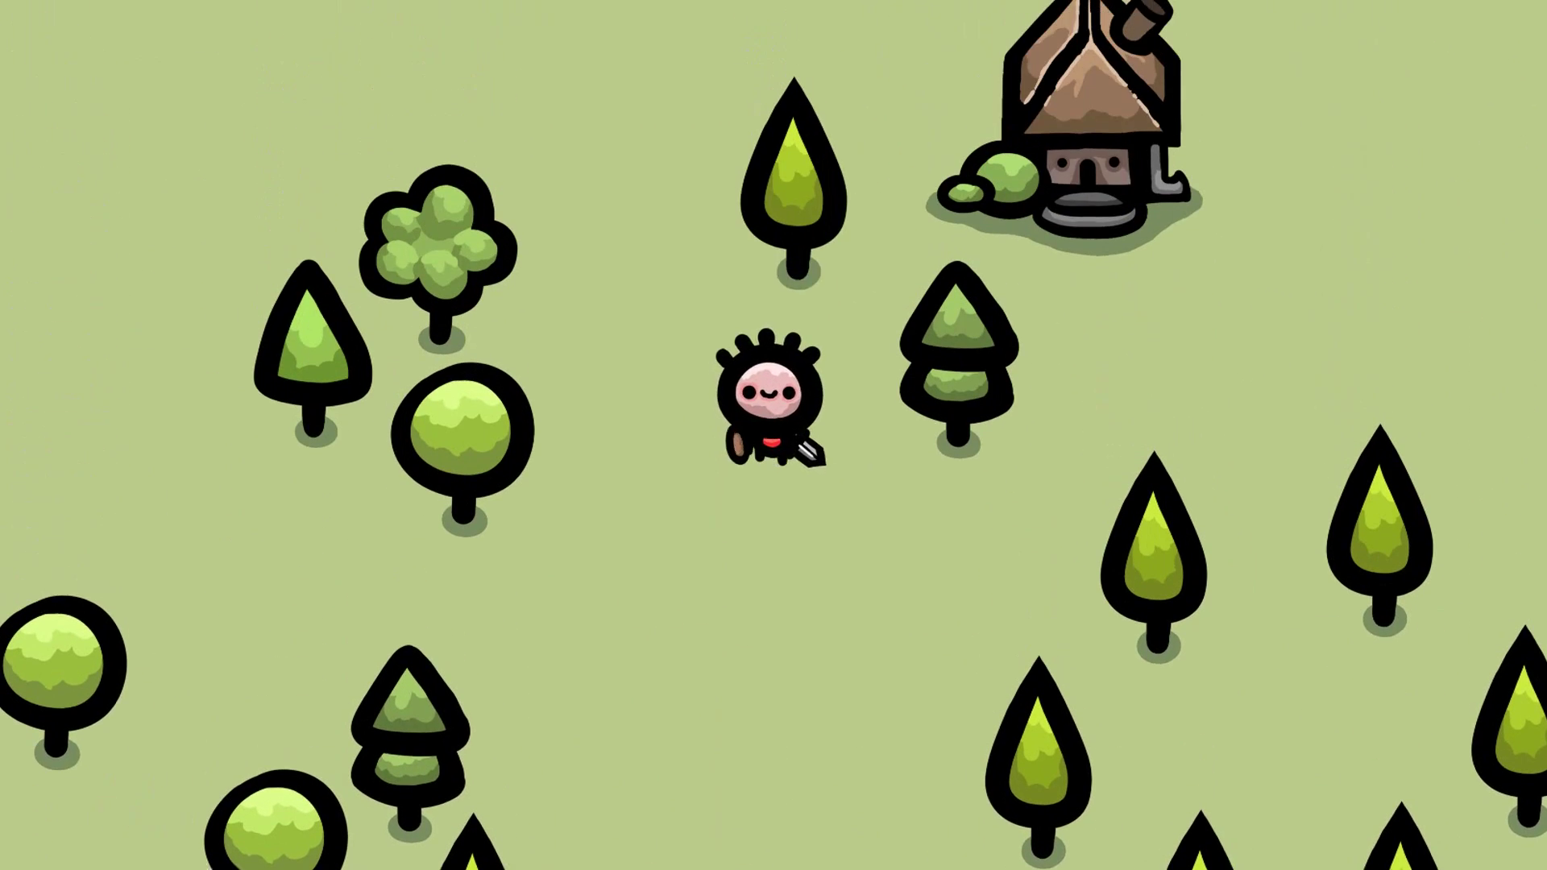
pyautogui.press('a')
pyautogui.press('d')
pyautogui.press('s')
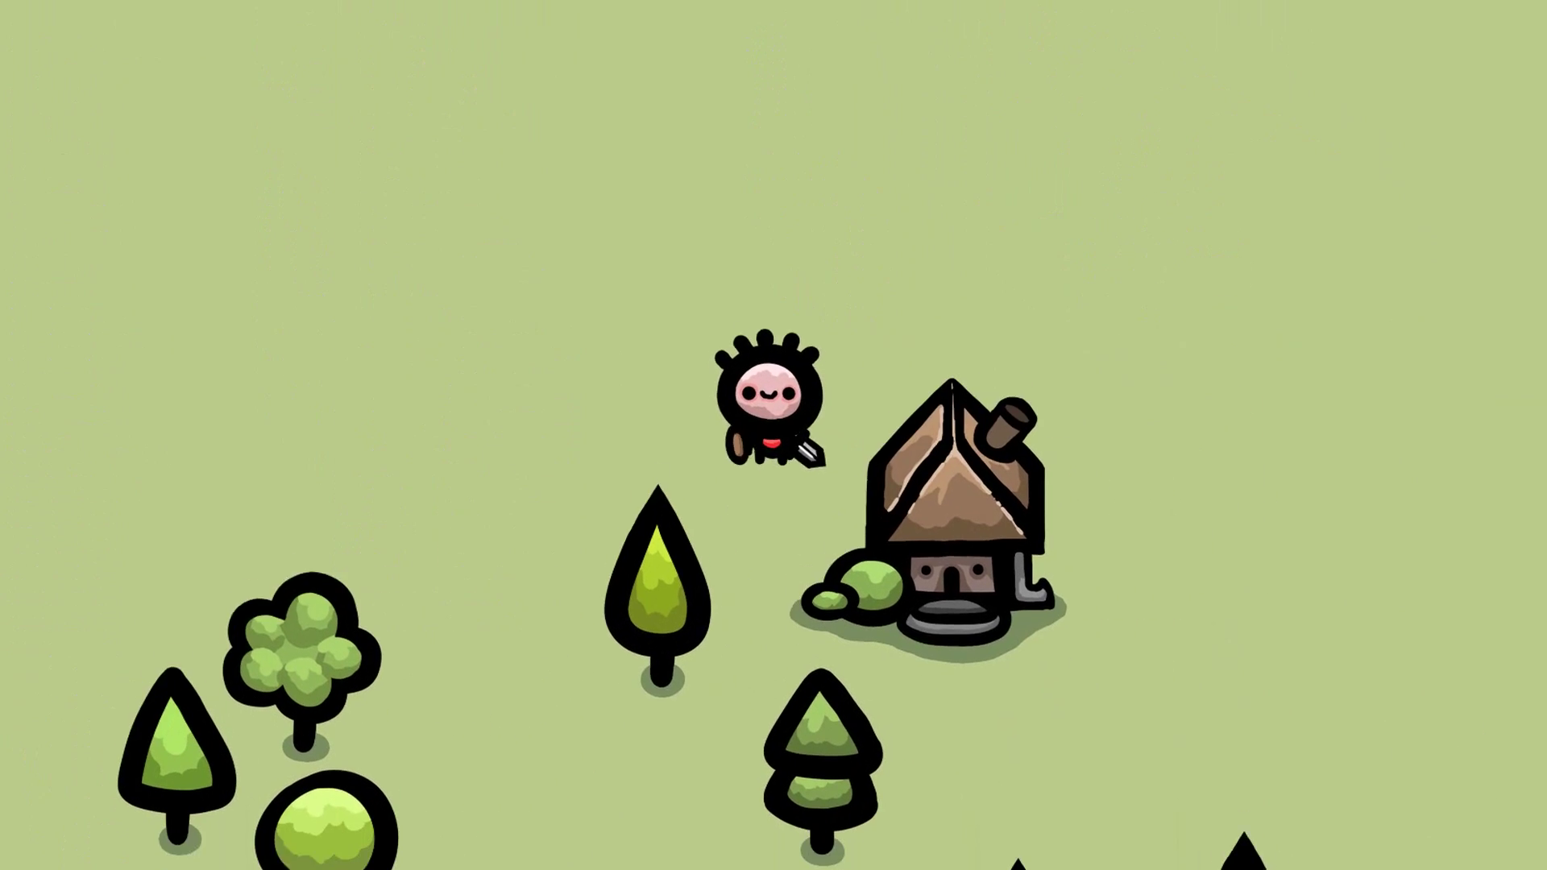
pyautogui.press('Tab')
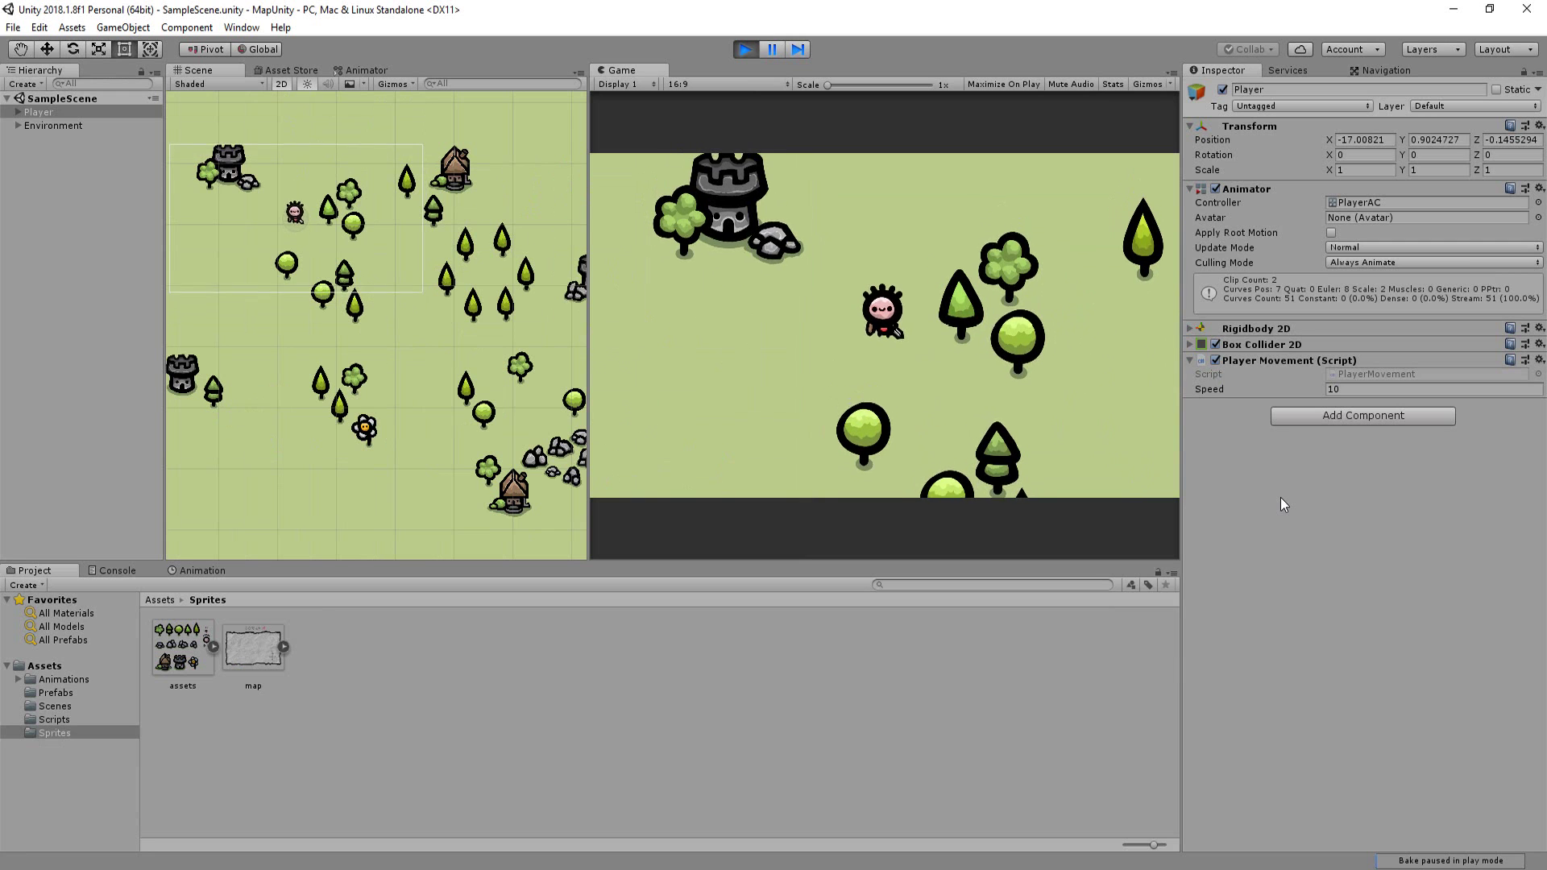
# Walk the player character around the running scene past the trees and houses to test its movement.
pyautogui.press('w')
pyautogui.press('d')
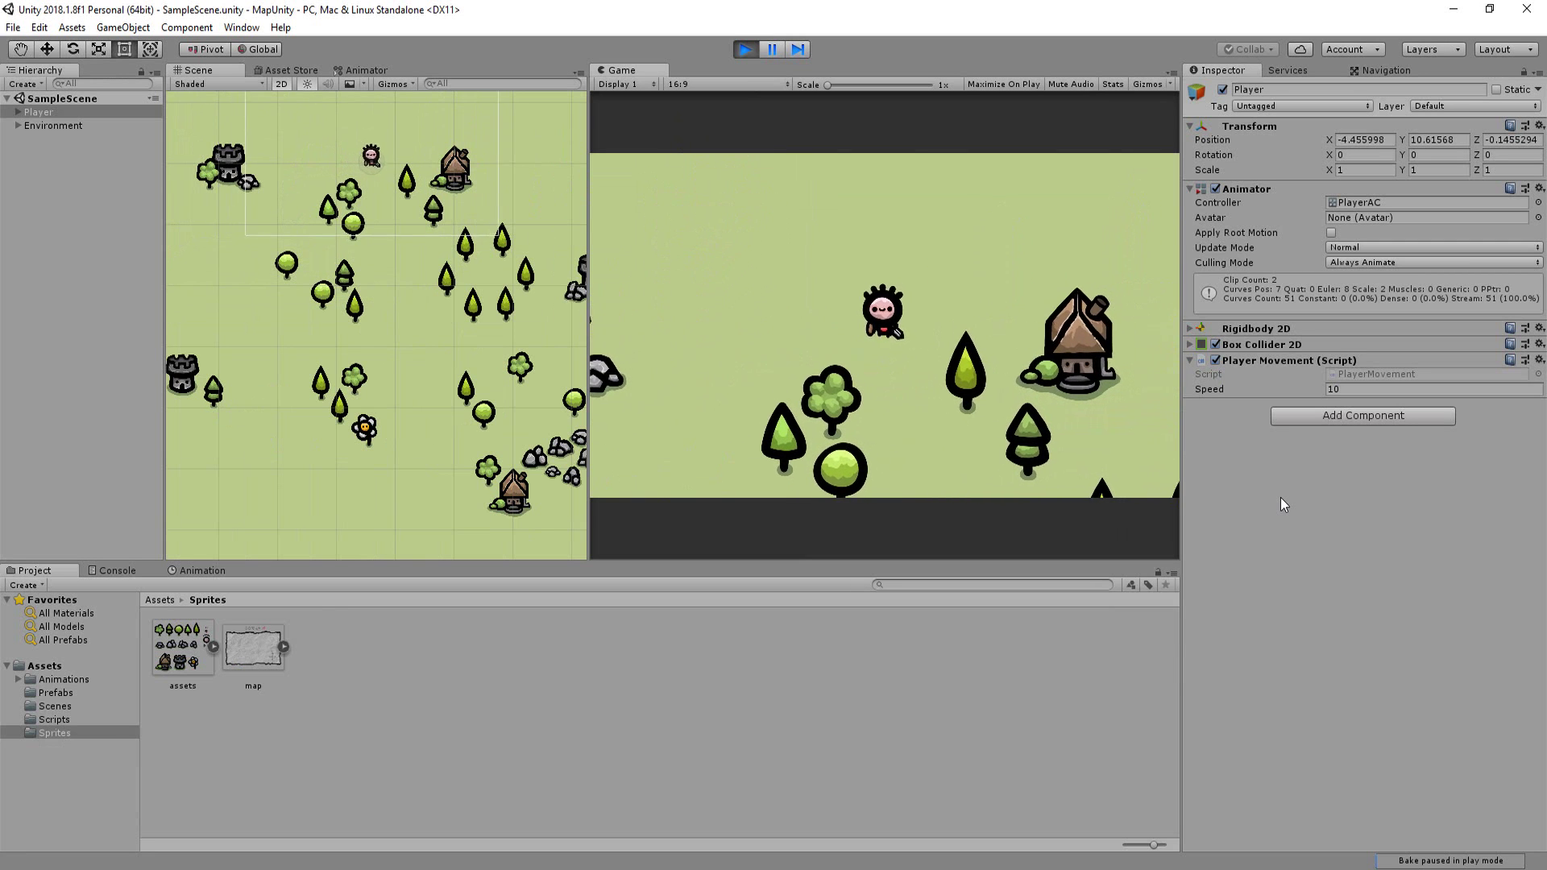
pyautogui.press('s')
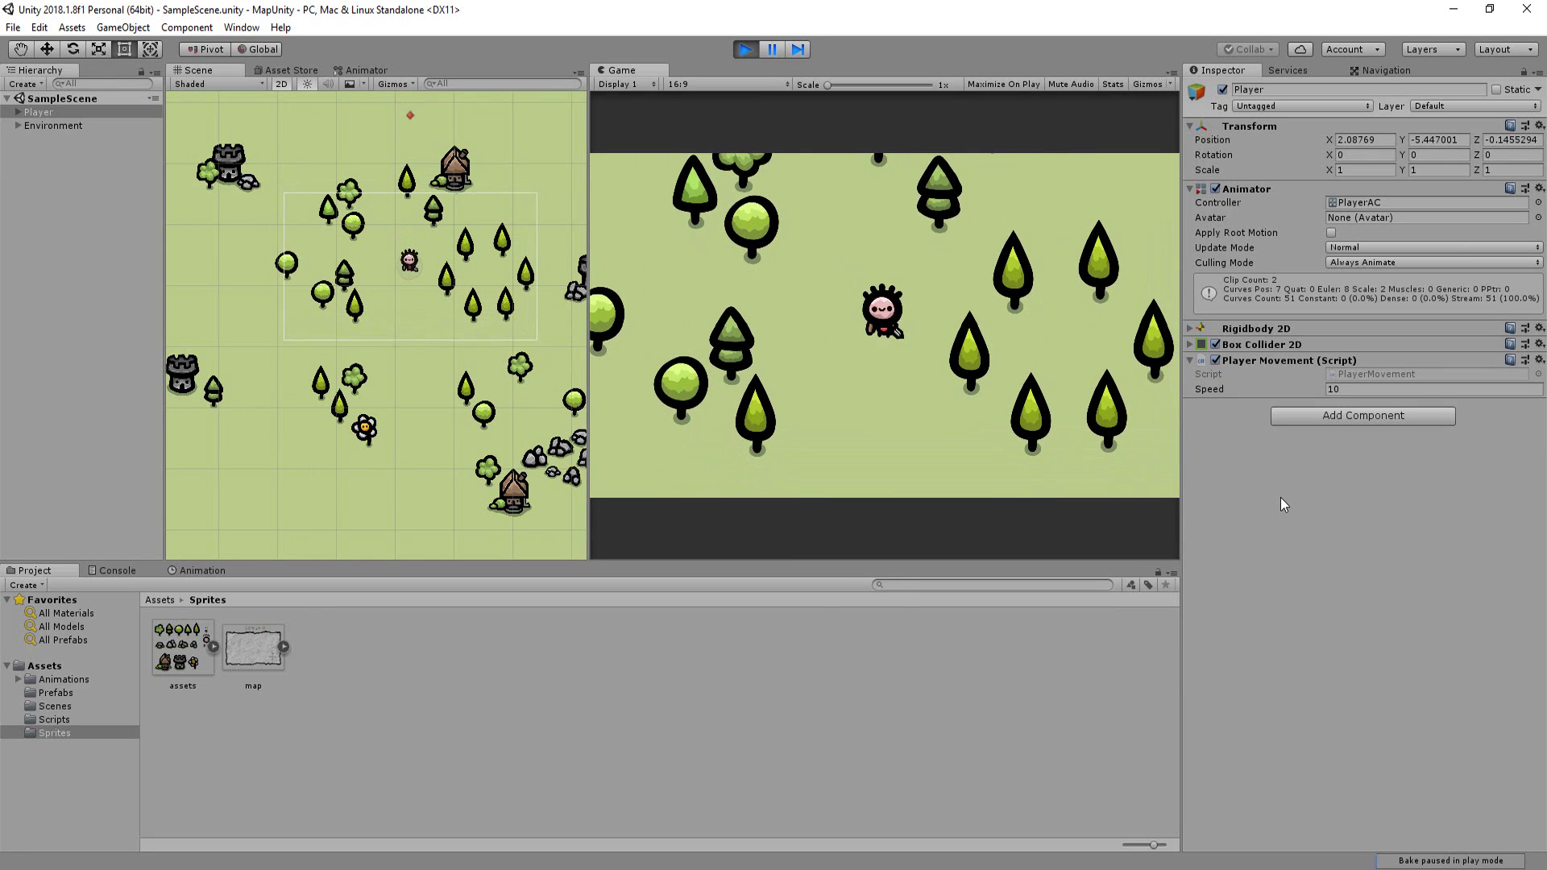
pyautogui.press('a')
pyautogui.press('a')
pyautogui.press('a')
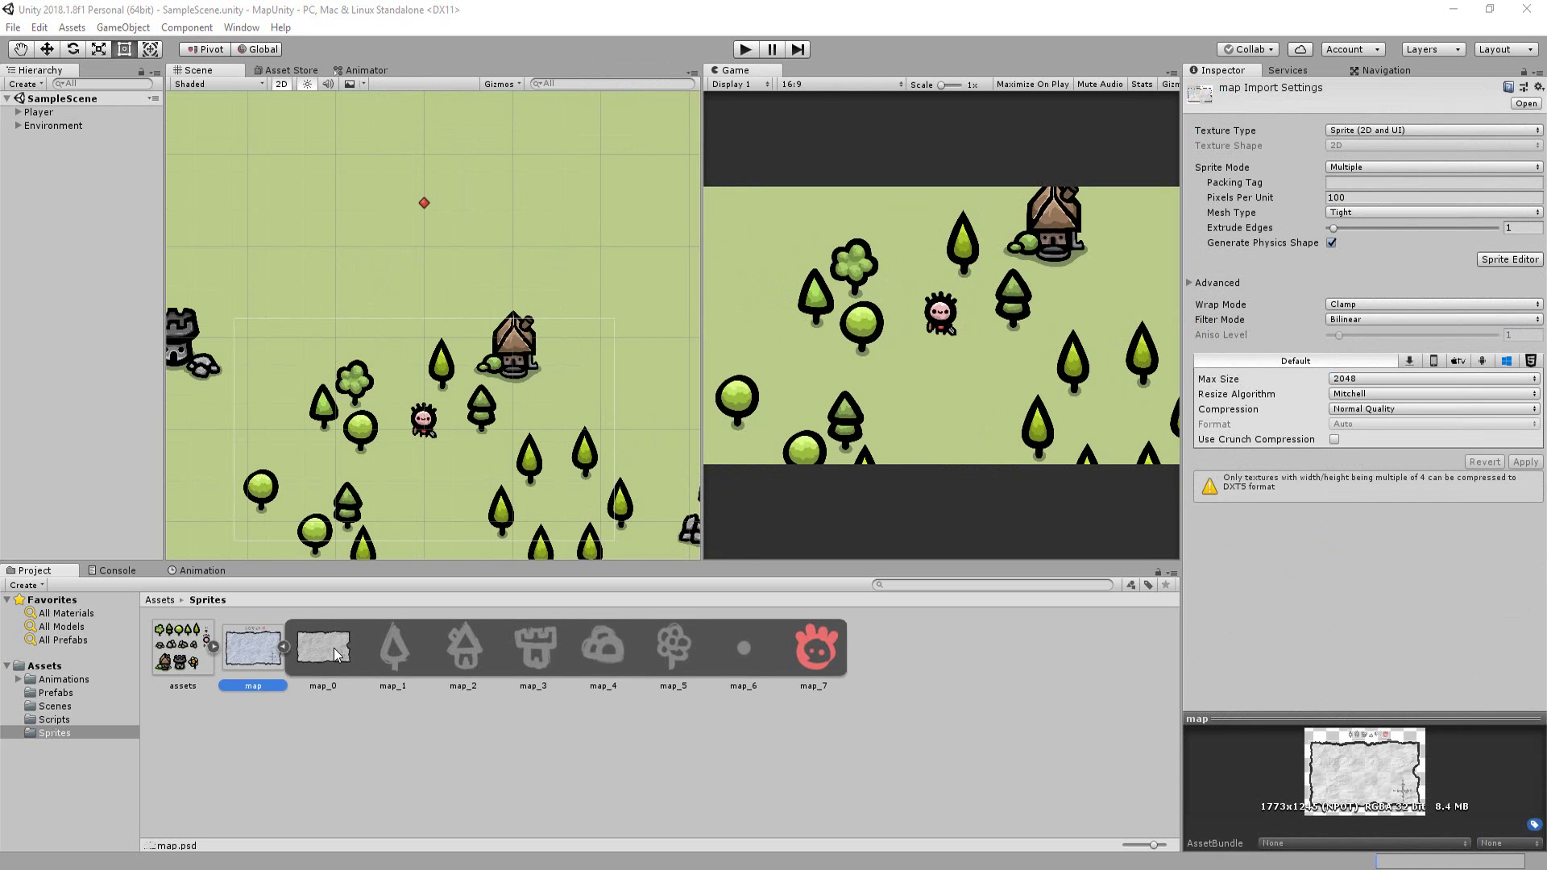
# Place the map_0 sprite above the player as an object named Map on the Map sorting layer, and save the scene.
pyautogui.moveTo(323, 647); pyautogui.dragTo(418, 230)
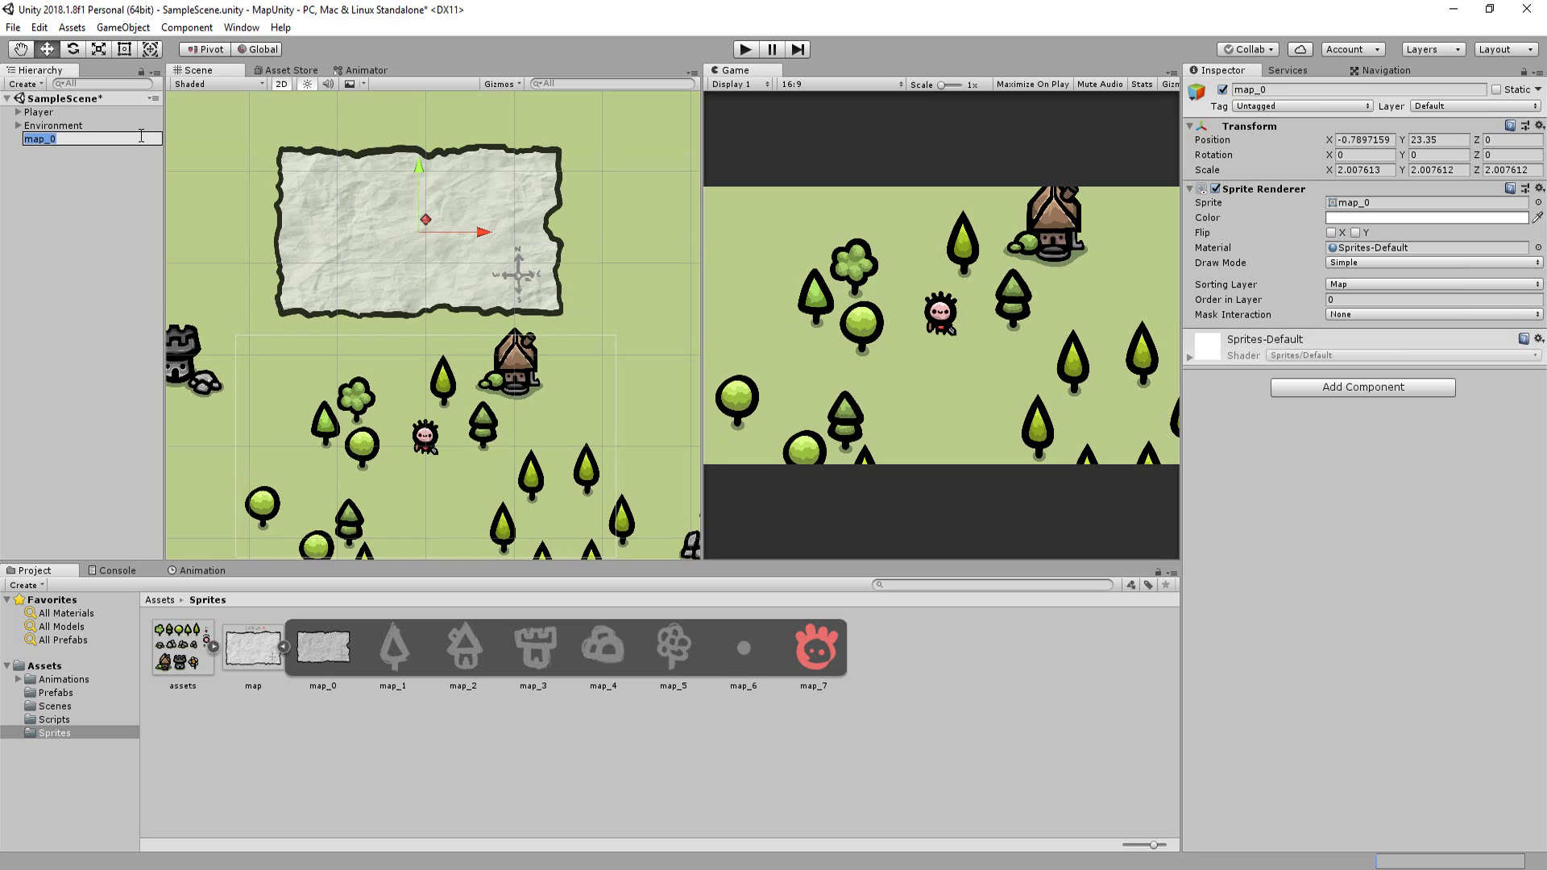
pyautogui.write('Map')
pyautogui.press('Return')
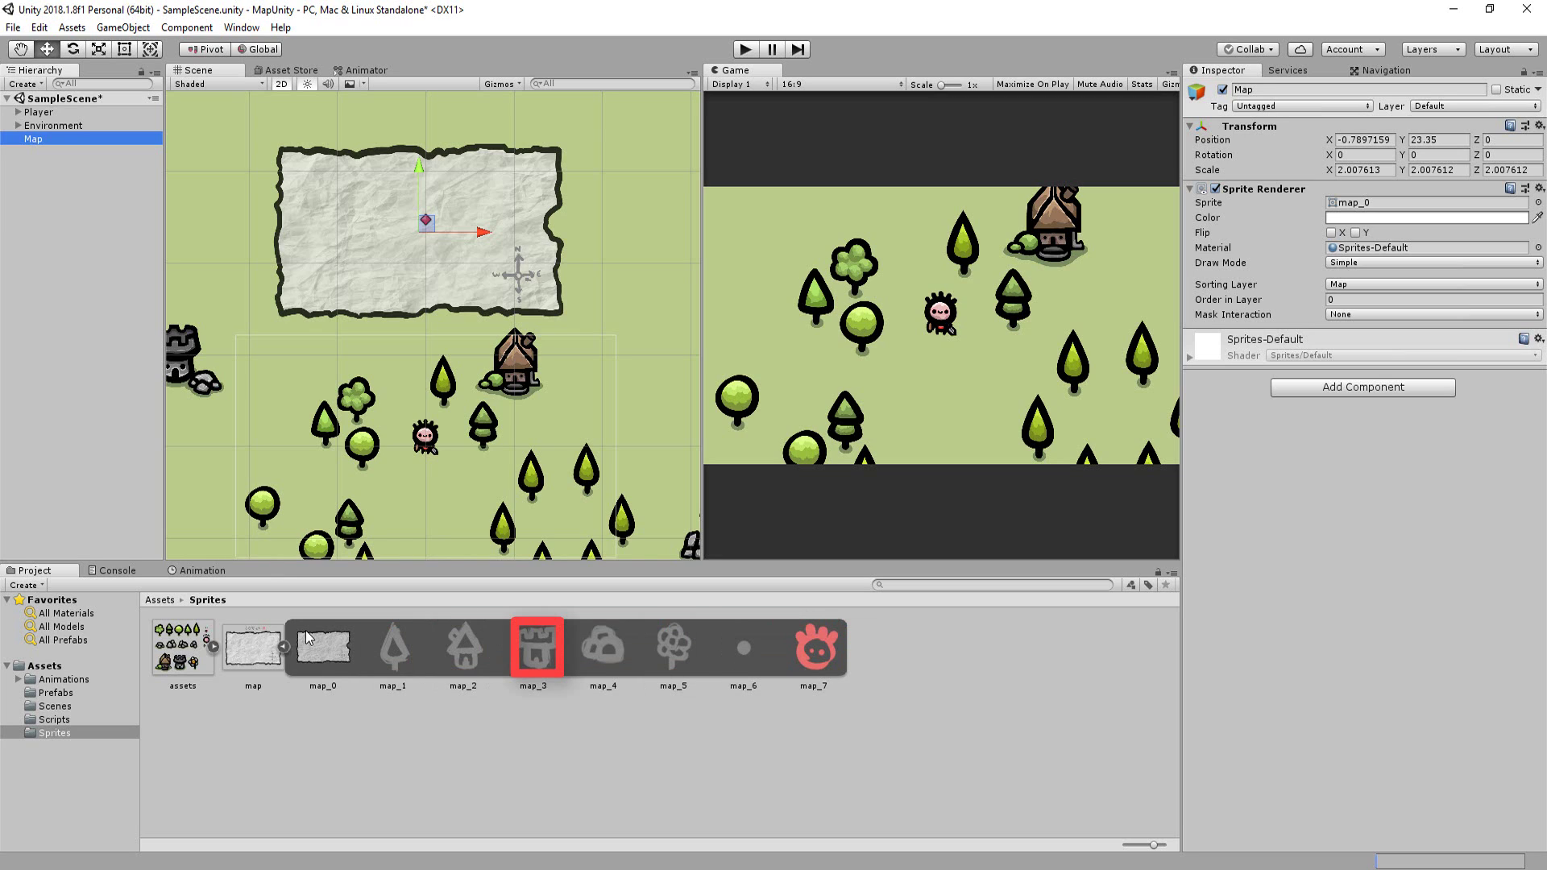
pyautogui.hotkey('ctrl', 's')
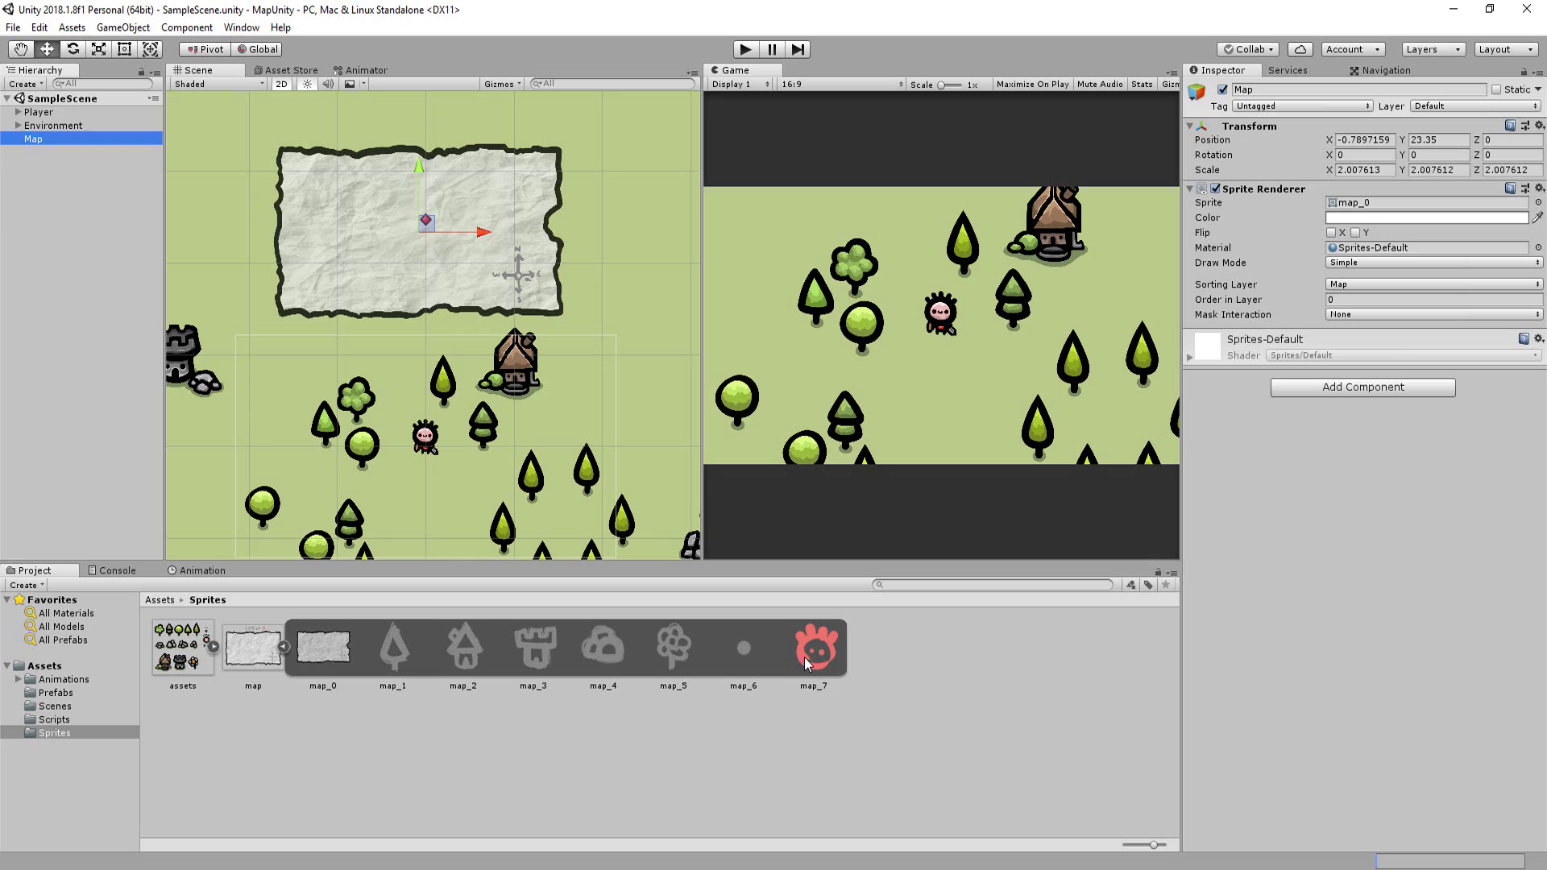
# Place the map_7 sprite at the map's centre as a red Player Icon on the Map sorting layer with order 10.
pyautogui.moveTo(804, 657); pyautogui.dragTo(417, 234)
pyautogui.scroll(5, 428, 230)
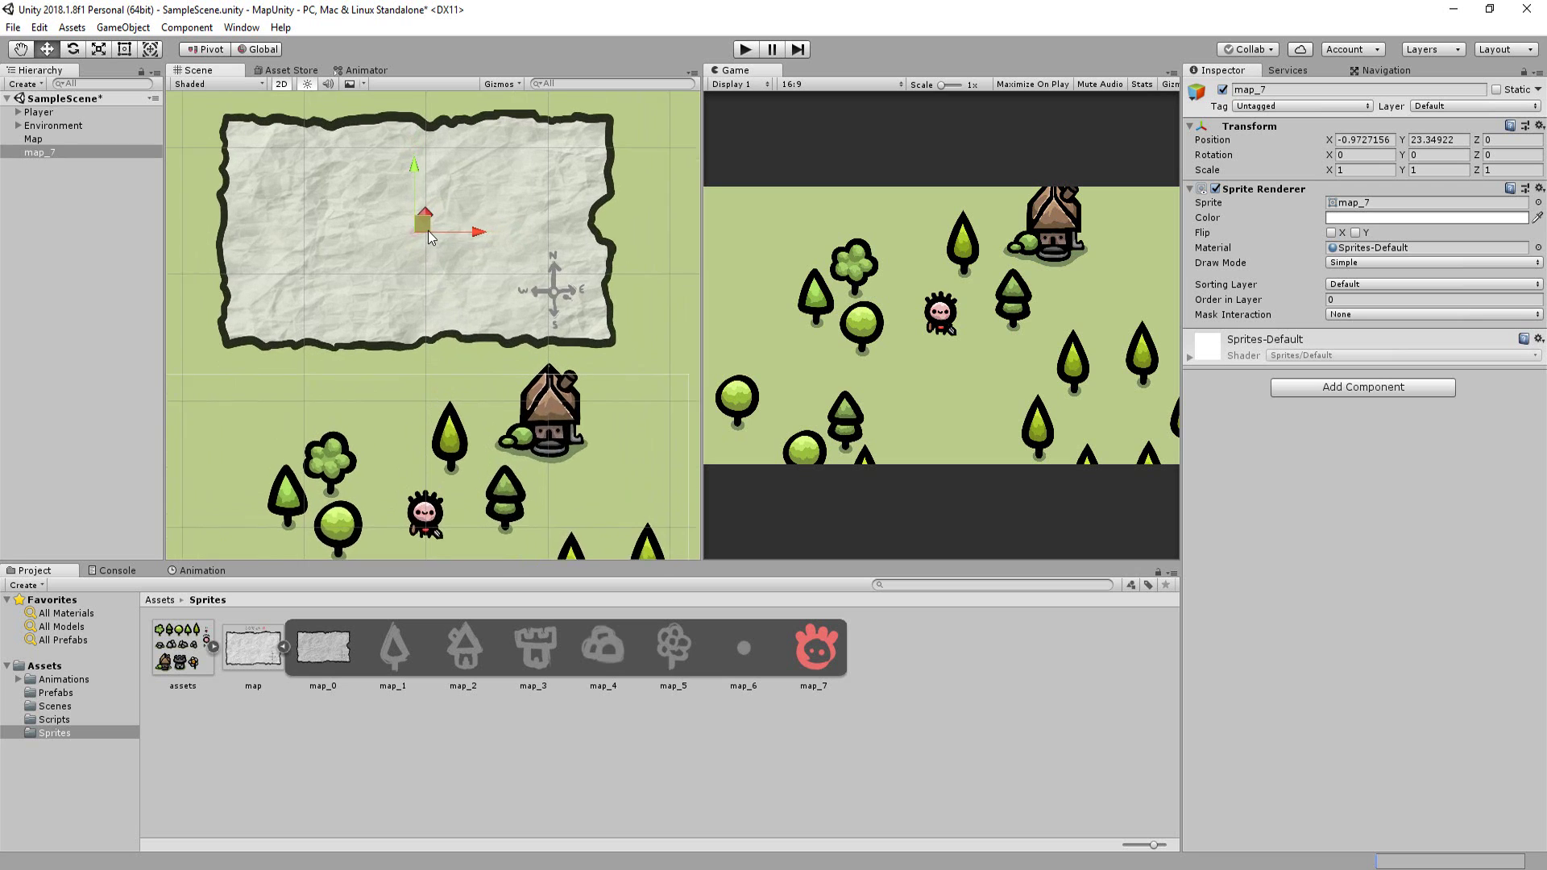
pyautogui.scroll(-10, 478, 255)
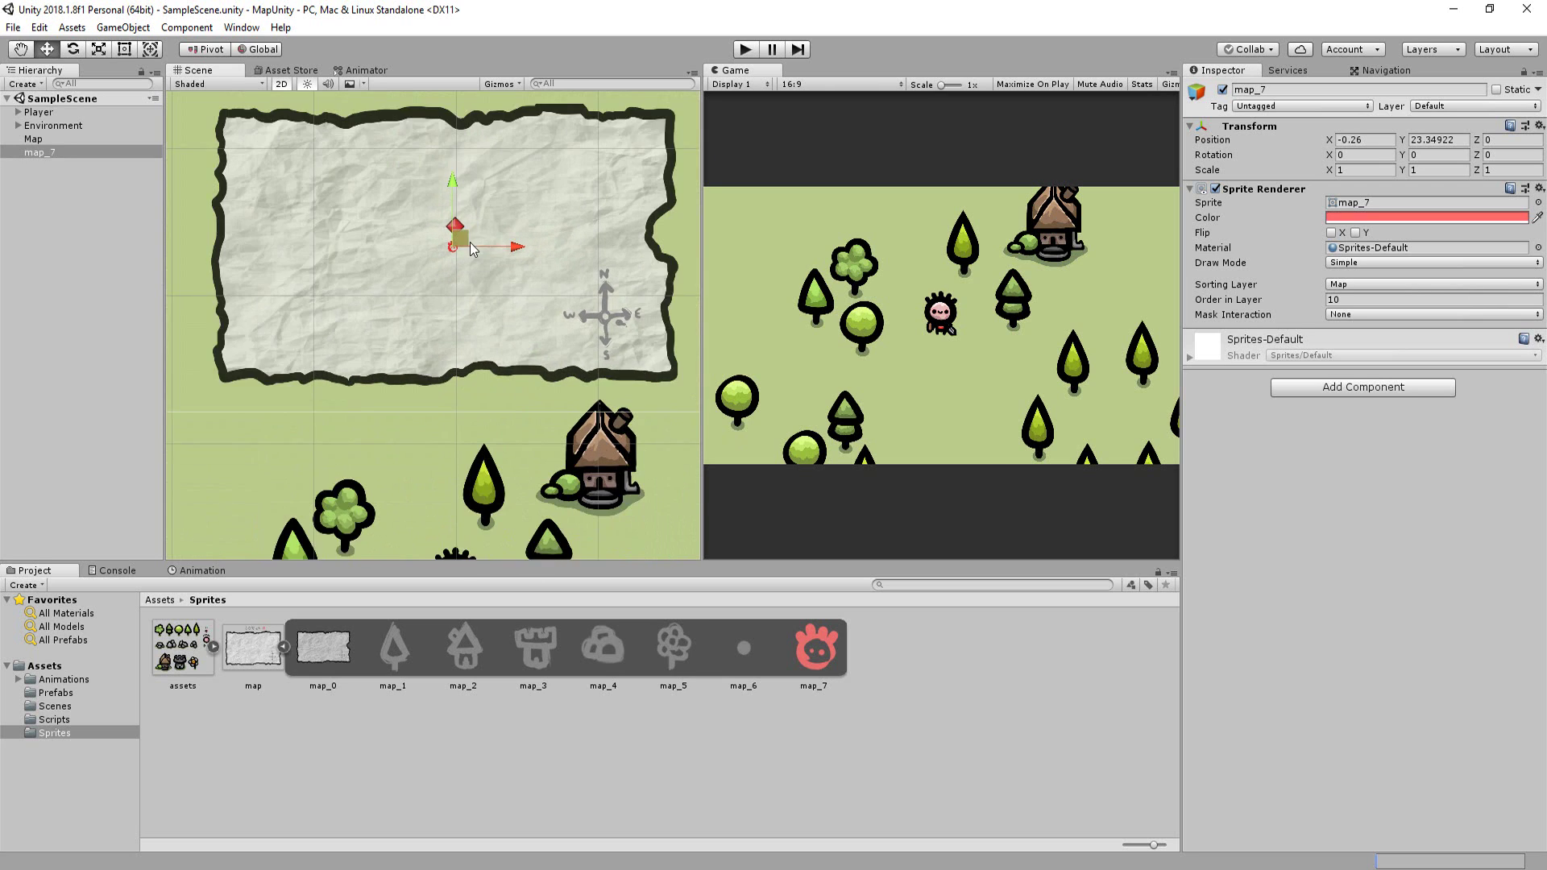
pyautogui.moveTo(458, 173); pyautogui.dragTo(459, 171)
pyautogui.scroll(2, 493, 234)
pyautogui.scroll(1, 491, 233)
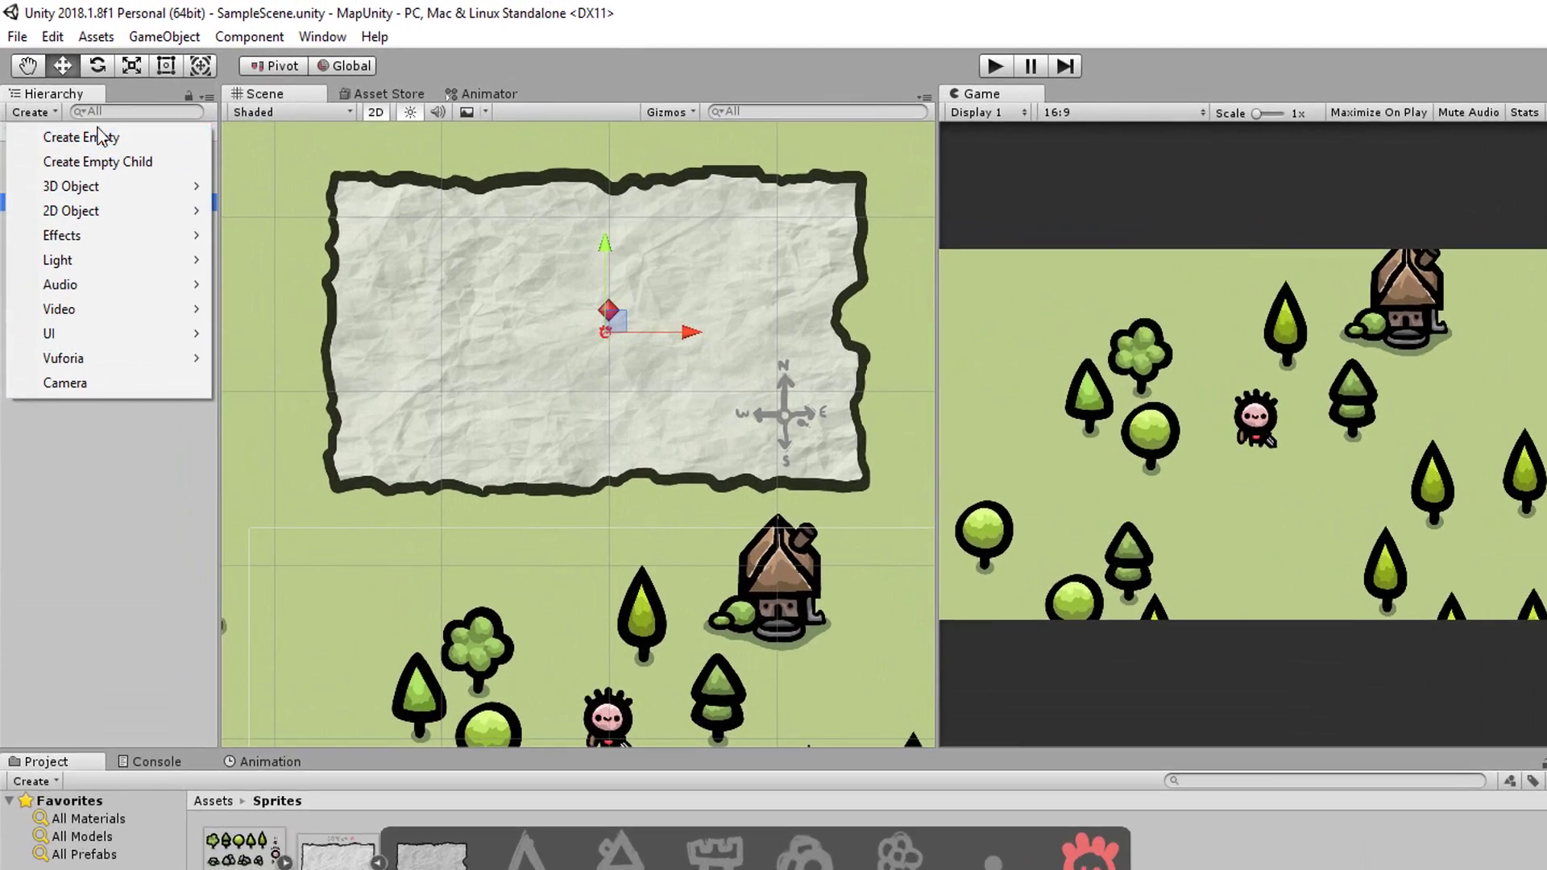
# Create an empty object named Map Root, parent the Map and Player Icon objects to it, and save the scene.
pyautogui.click(104, 131)
pyautogui.write('Map R')
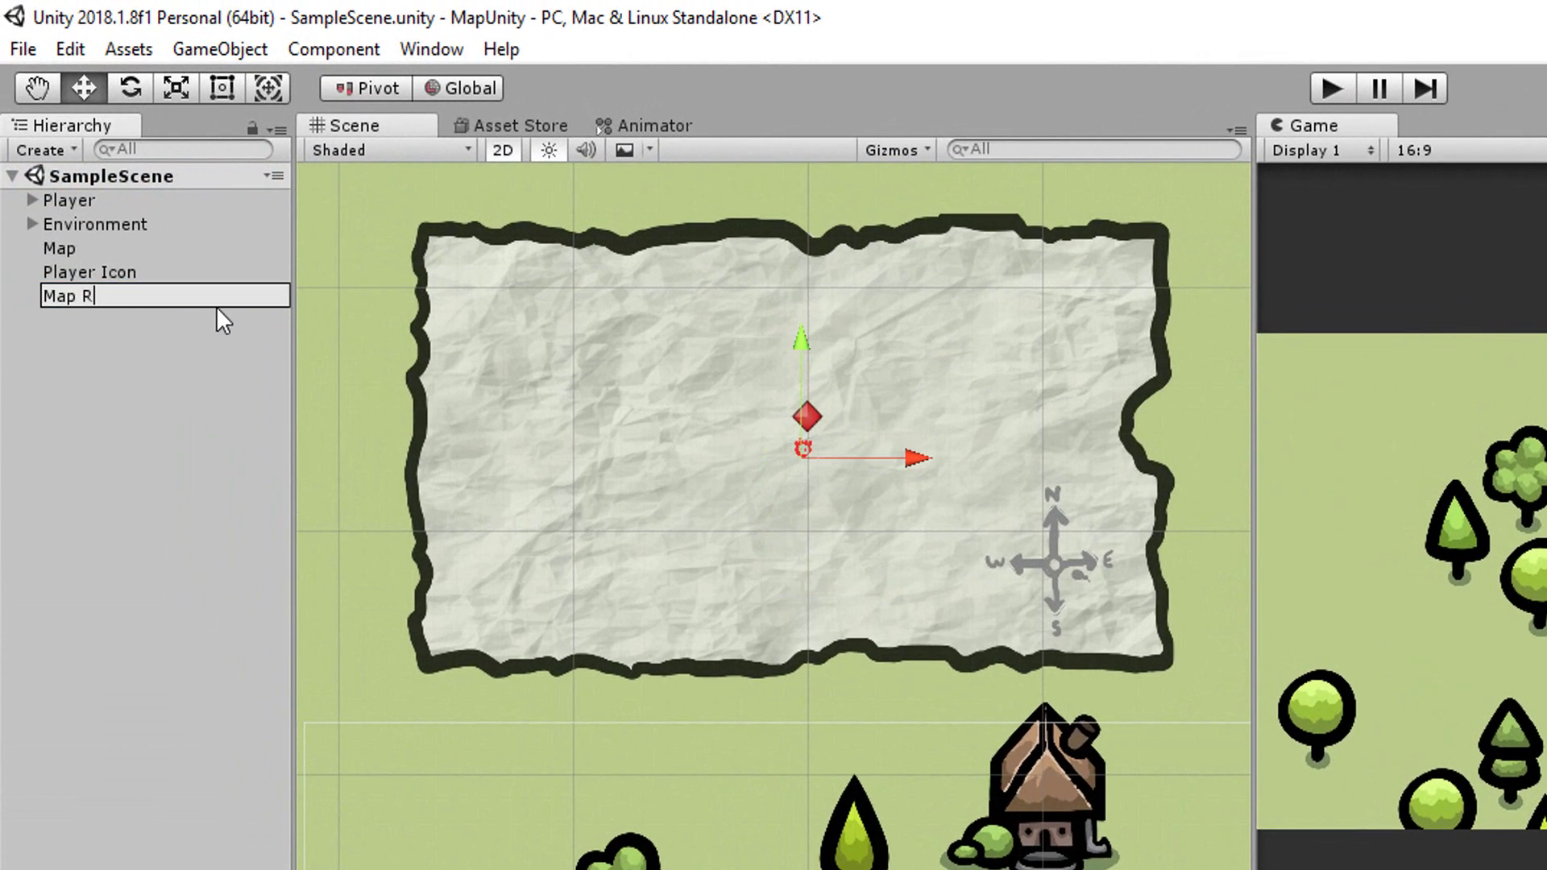
pyautogui.write('oot')
pyautogui.press('Return')
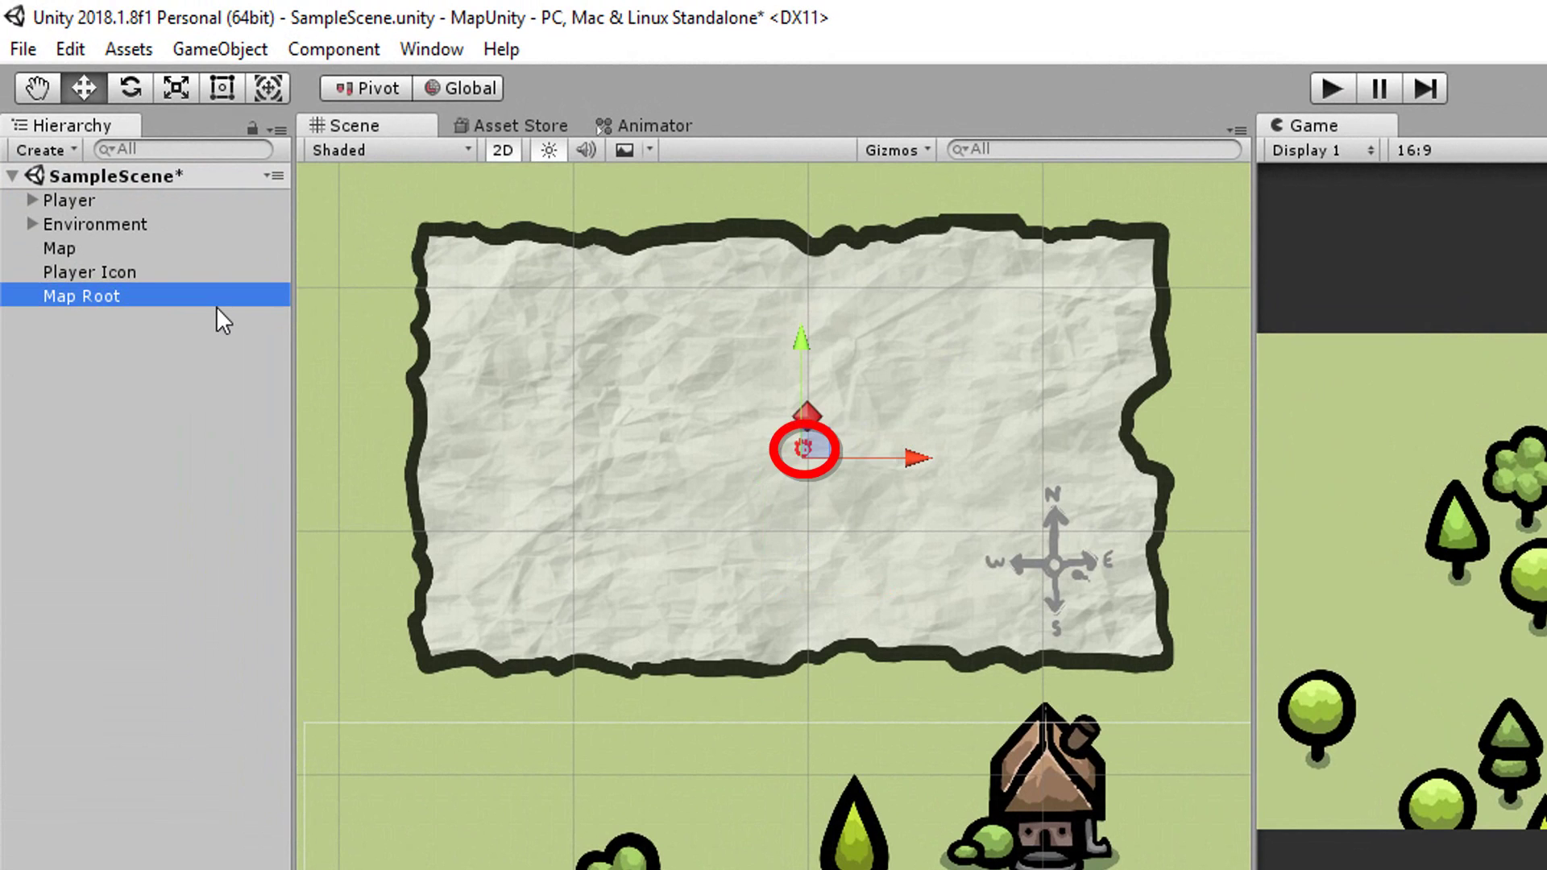
pyautogui.moveTo(108, 274); pyautogui.dragTo(79, 249)
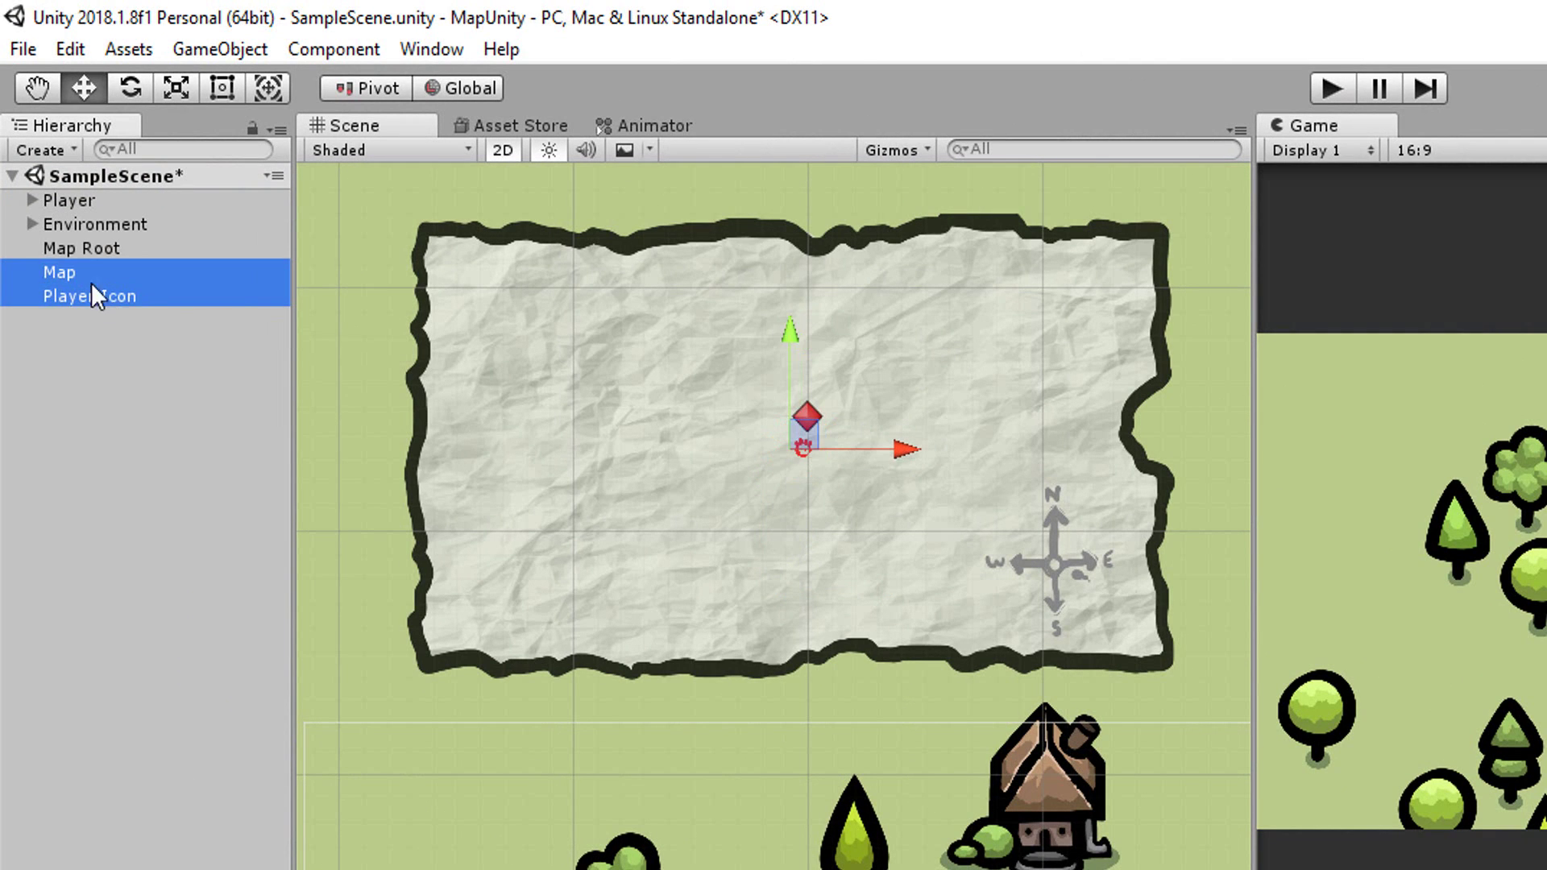
pyautogui.hotkey('ctrl', 's')
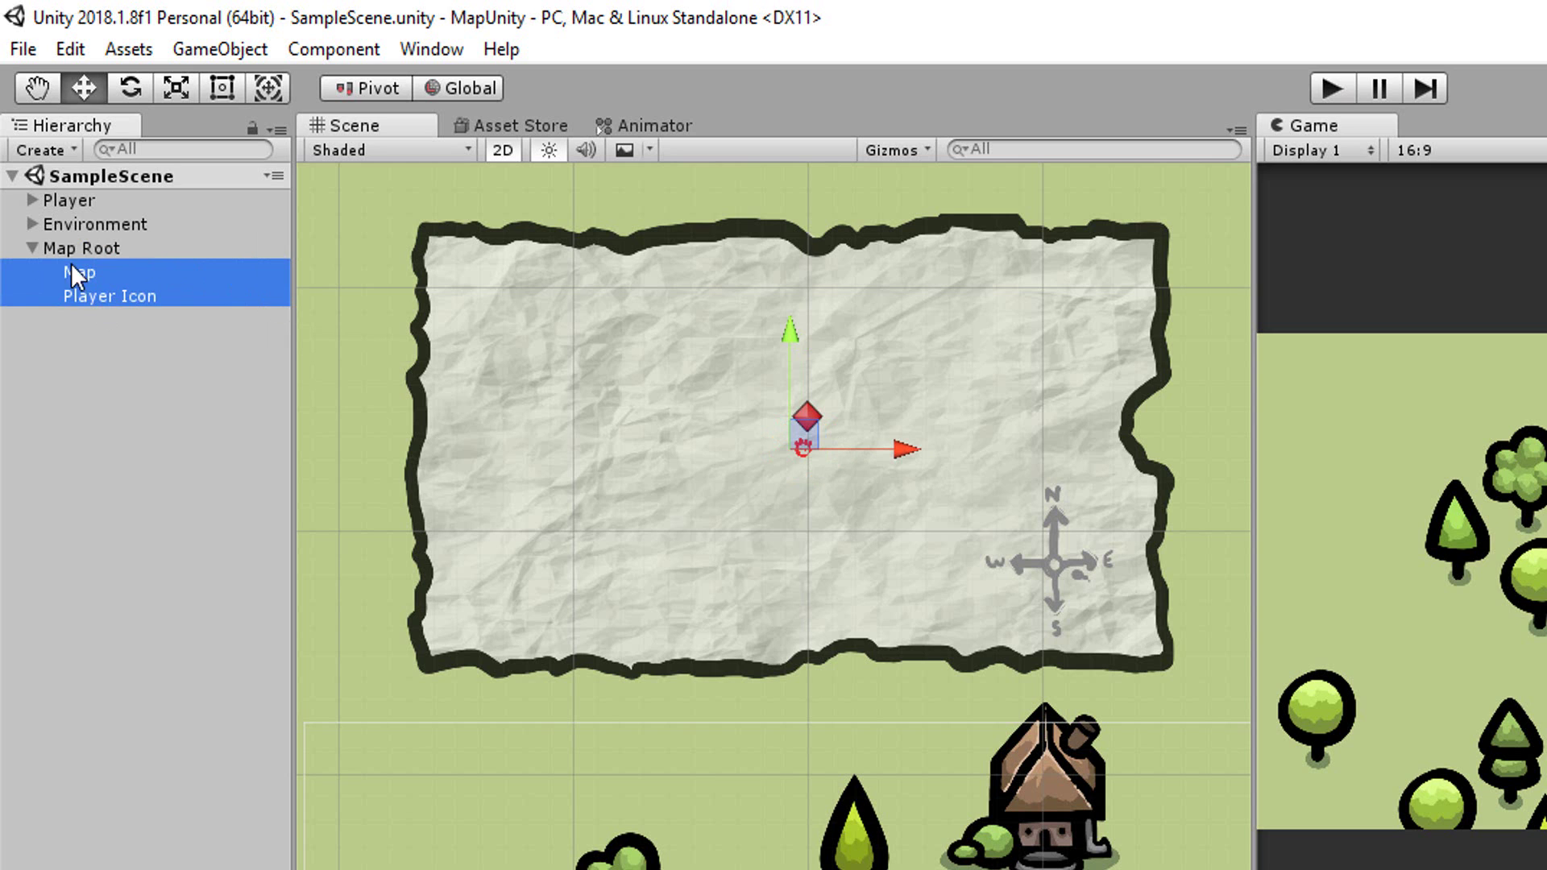
pyautogui.click(32, 247)
pyautogui.click(62, 312)
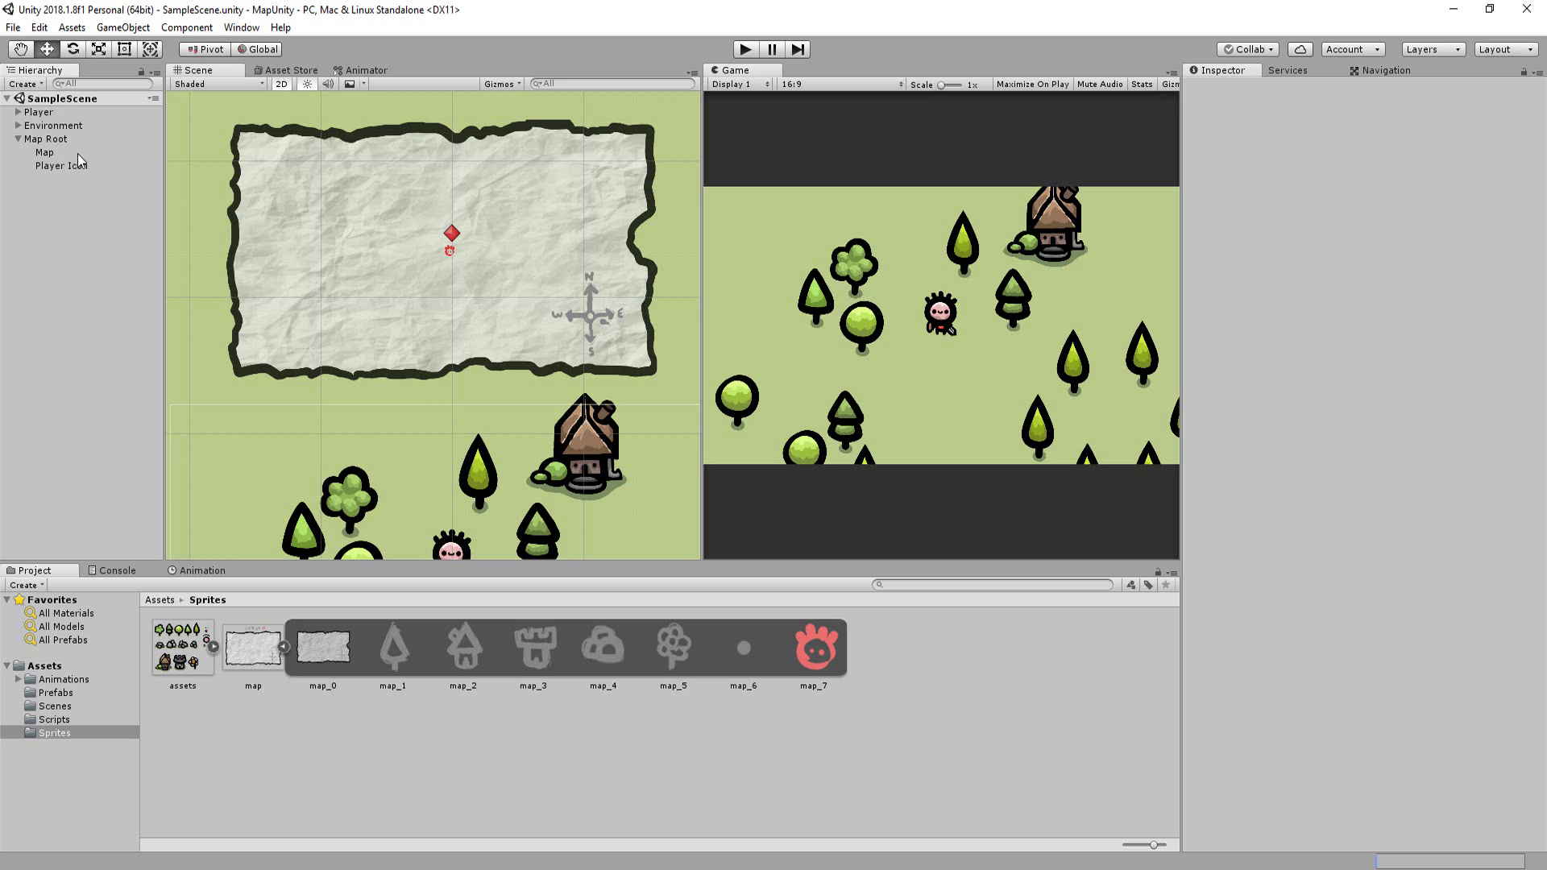
# Add the Player Movement script to the Player Icon and set its speed to 1.
pyautogui.click(79, 165)
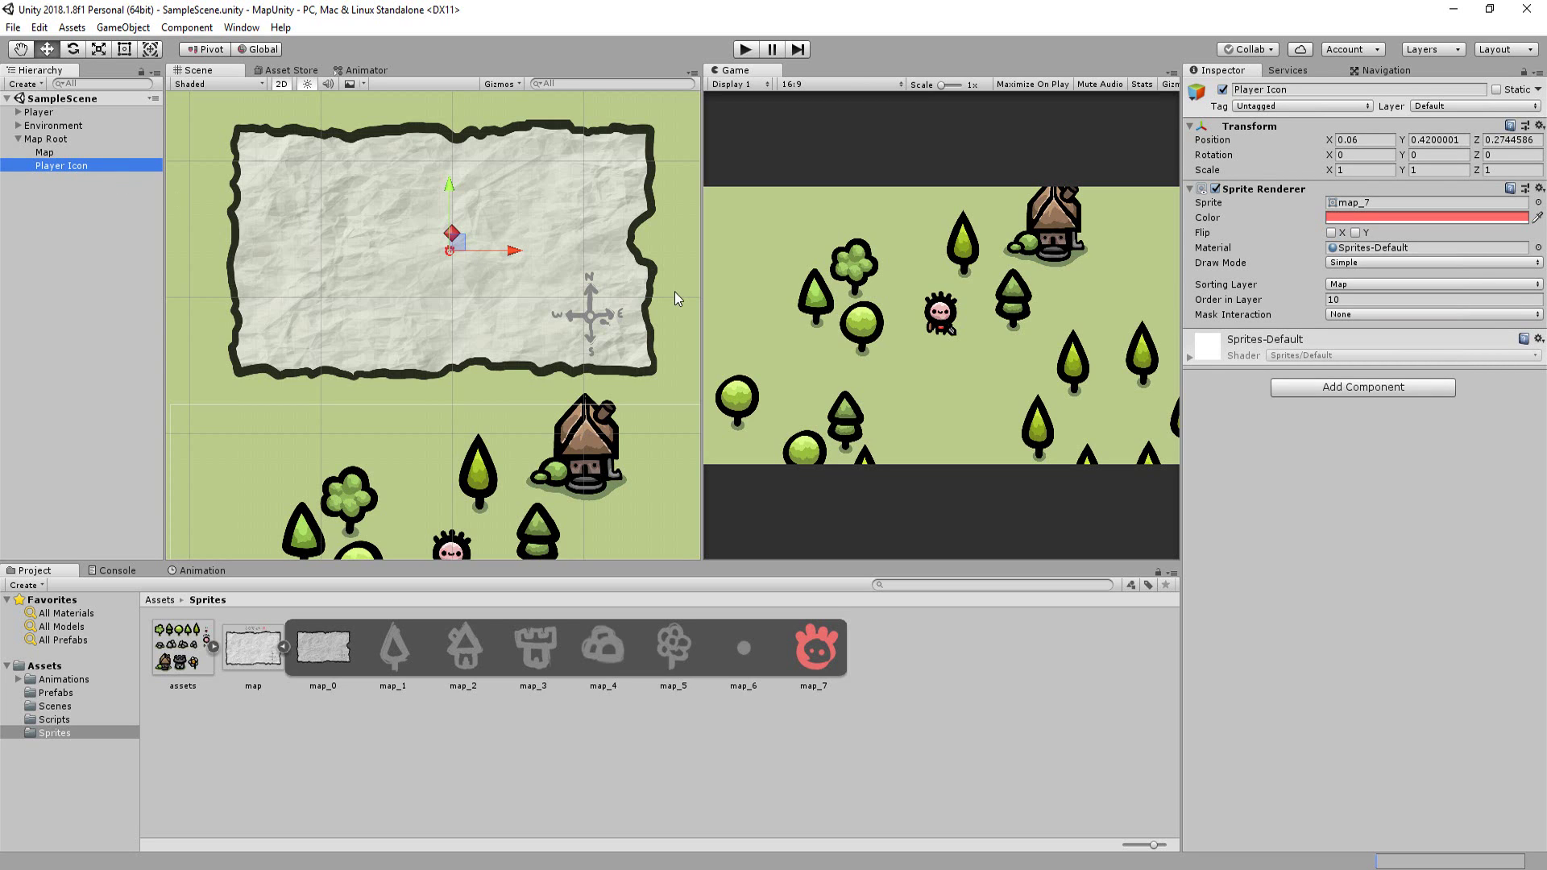
pyautogui.click(1362, 387)
pyautogui.press('Return')
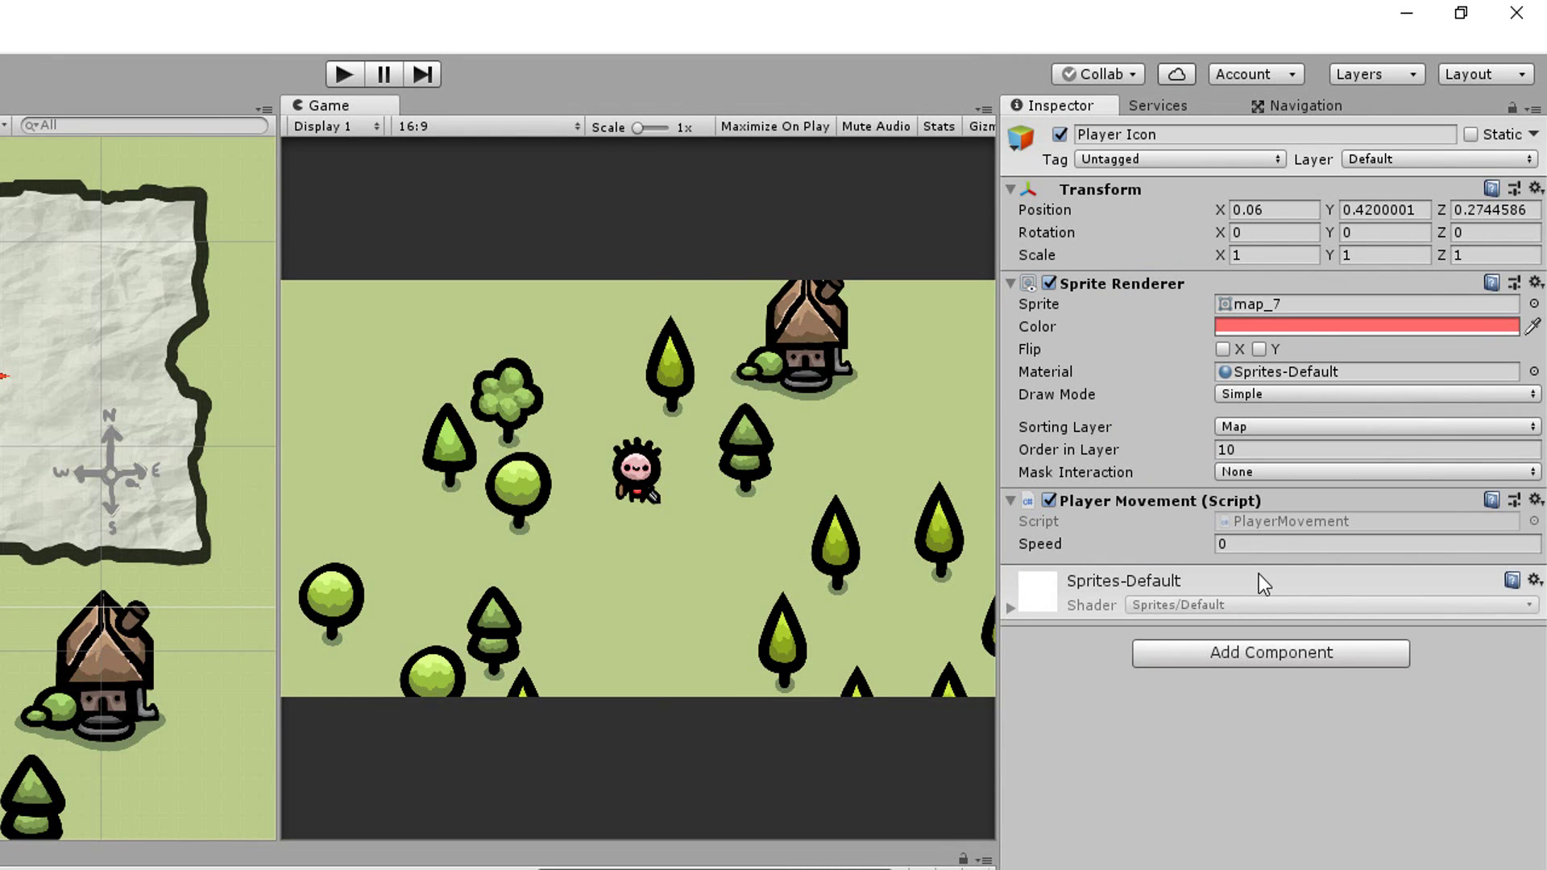
pyautogui.click(1240, 539)
pyautogui.write('1')
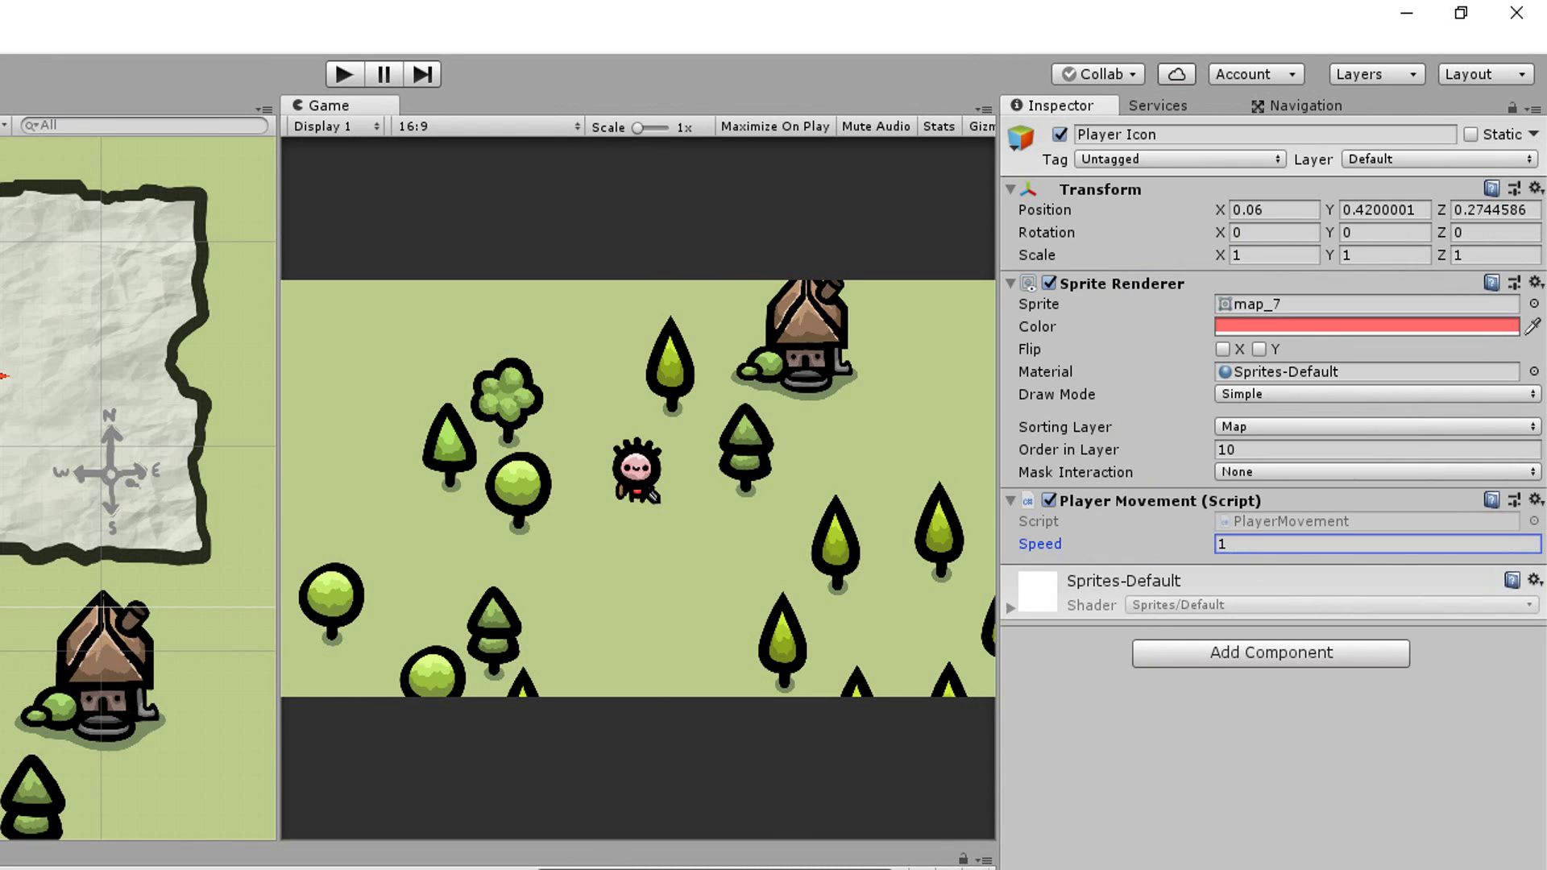
# Add a Rigidbody 2D to the Player Icon with gravity scale 0 and Z rotation frozen.
pyautogui.click(1271, 652)
pyautogui.write('rigi')
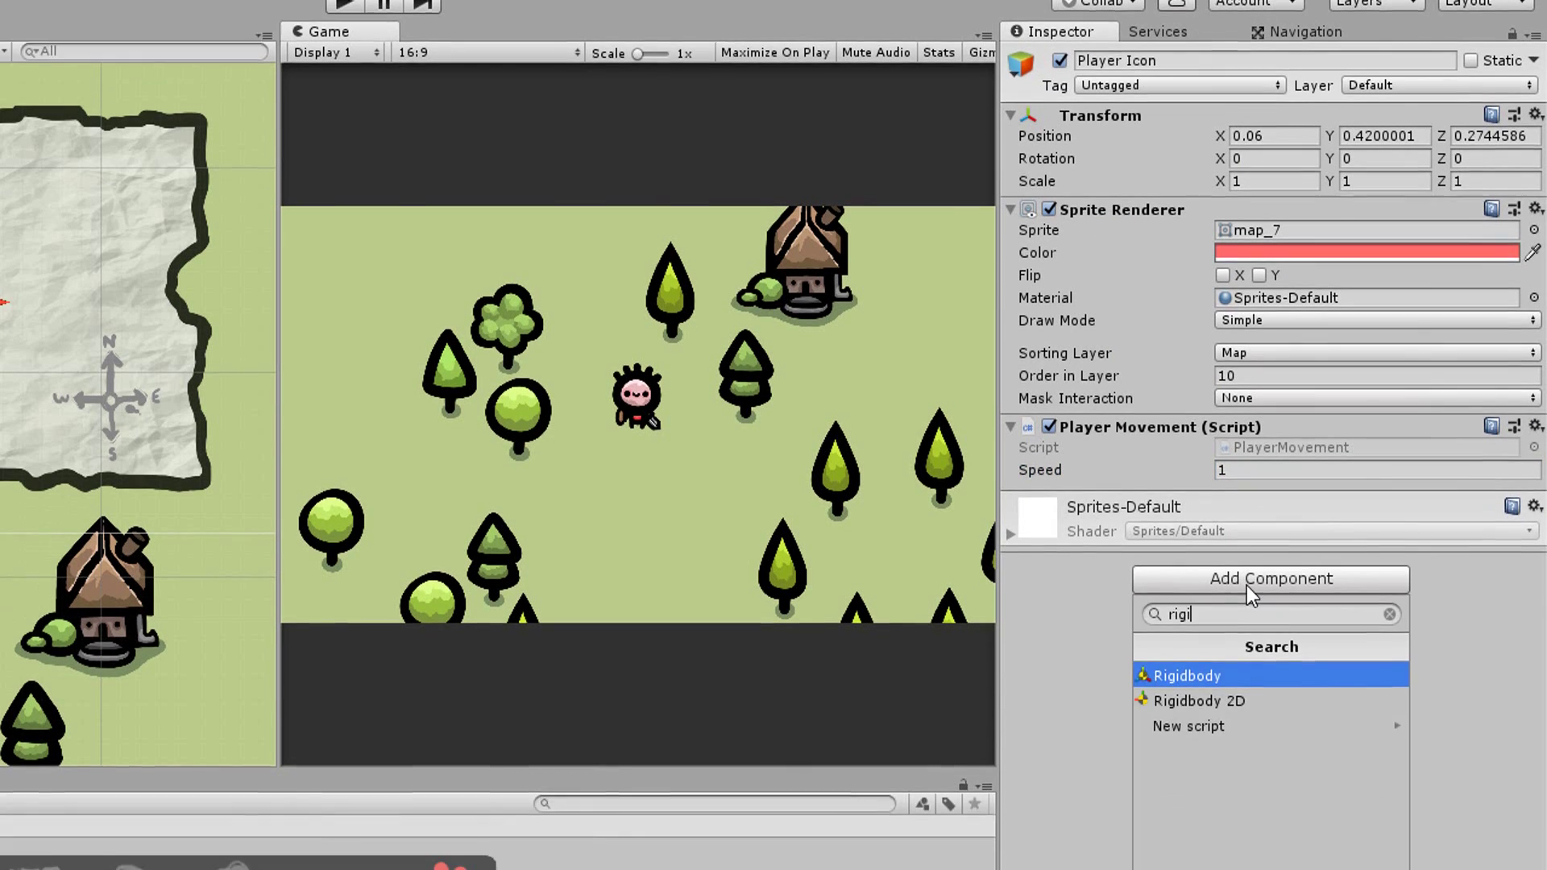
pyautogui.press('Down')
pyautogui.press('Return')
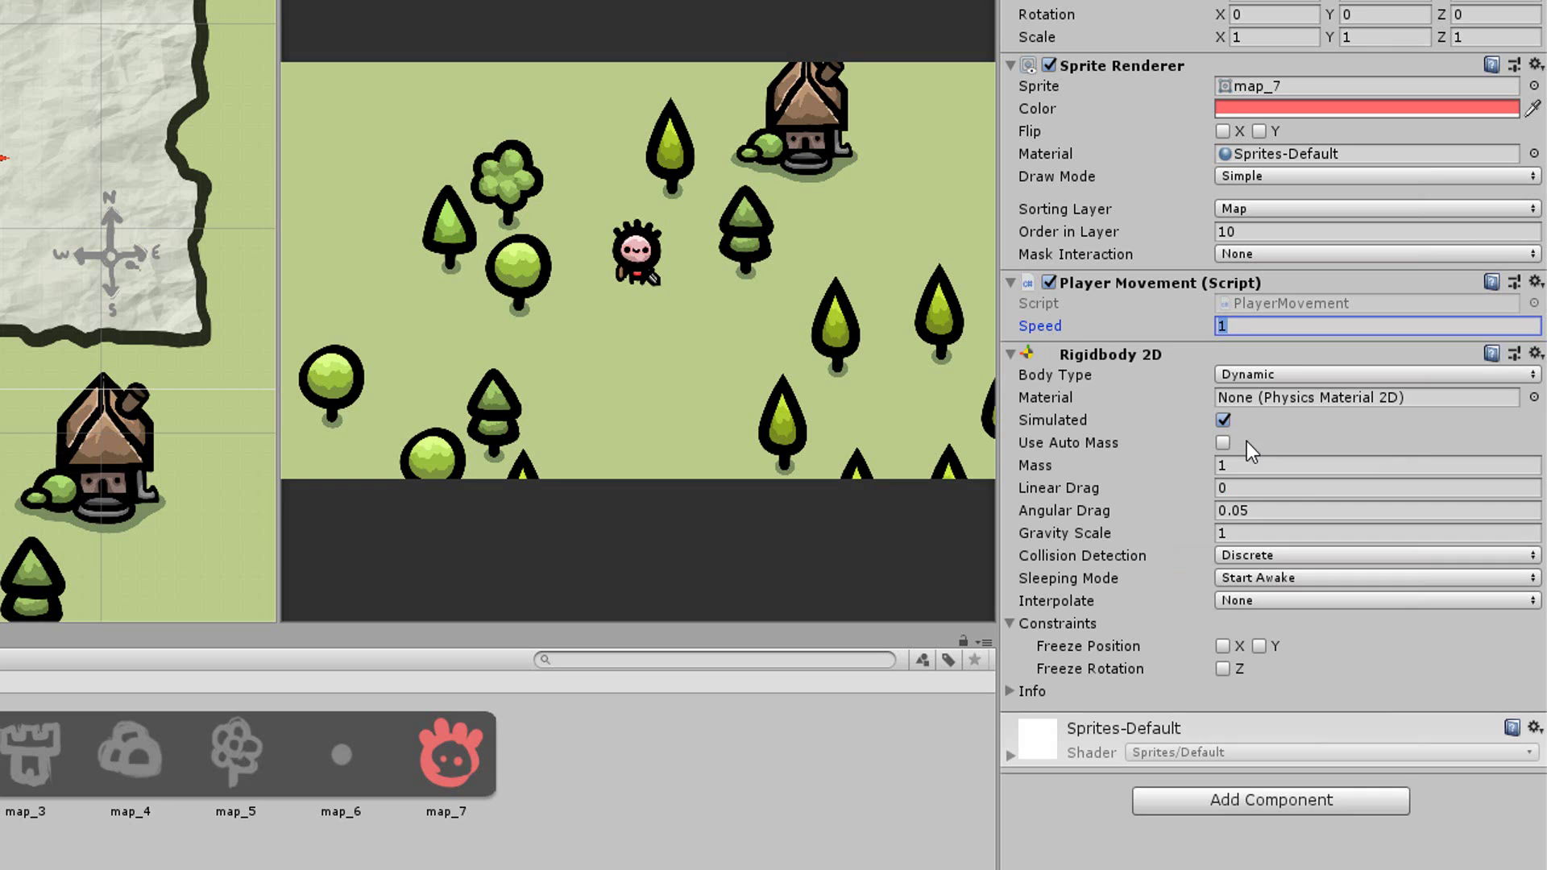
pyautogui.click(1232, 533)
pyautogui.write('0')
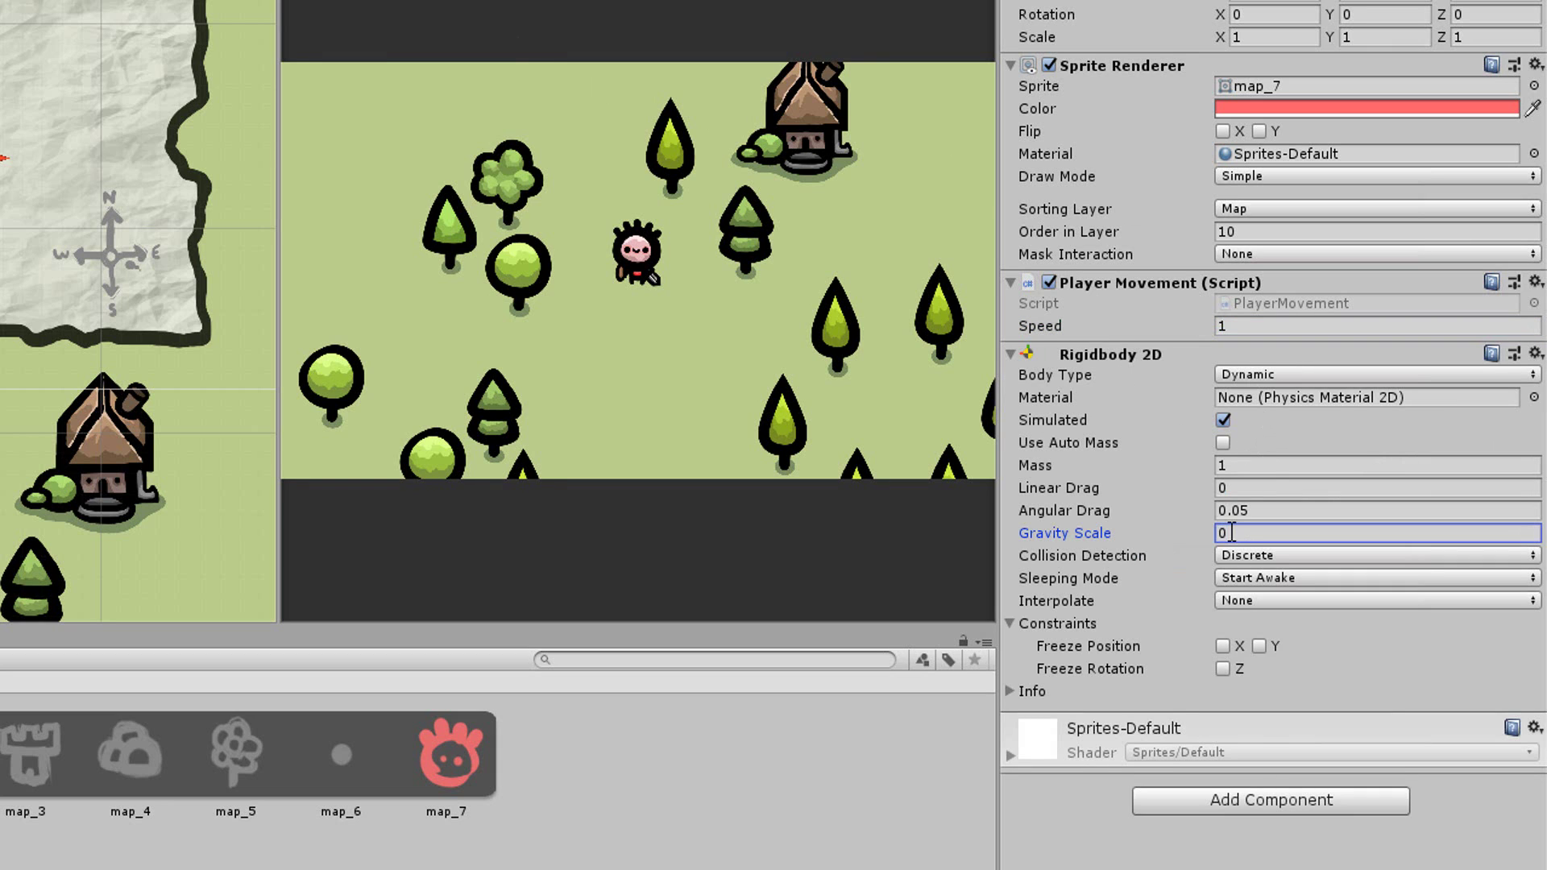
pyautogui.click(1223, 669)
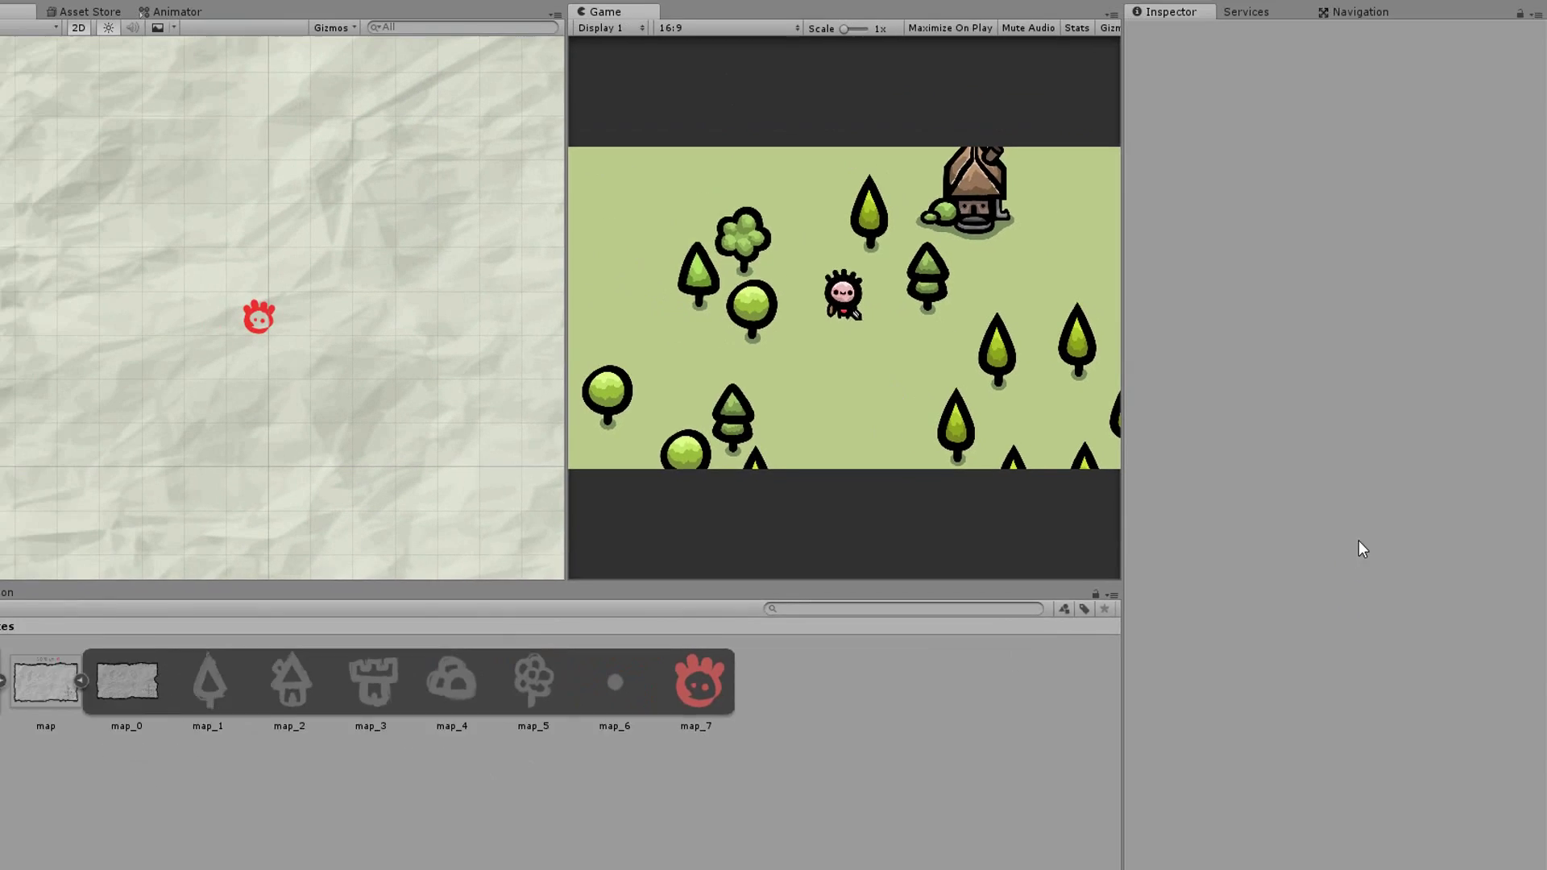
# Walk the player around the running scene to check that the map icon follows, and end the test.
pyautogui.press('Down')
pyautogui.press('Down')
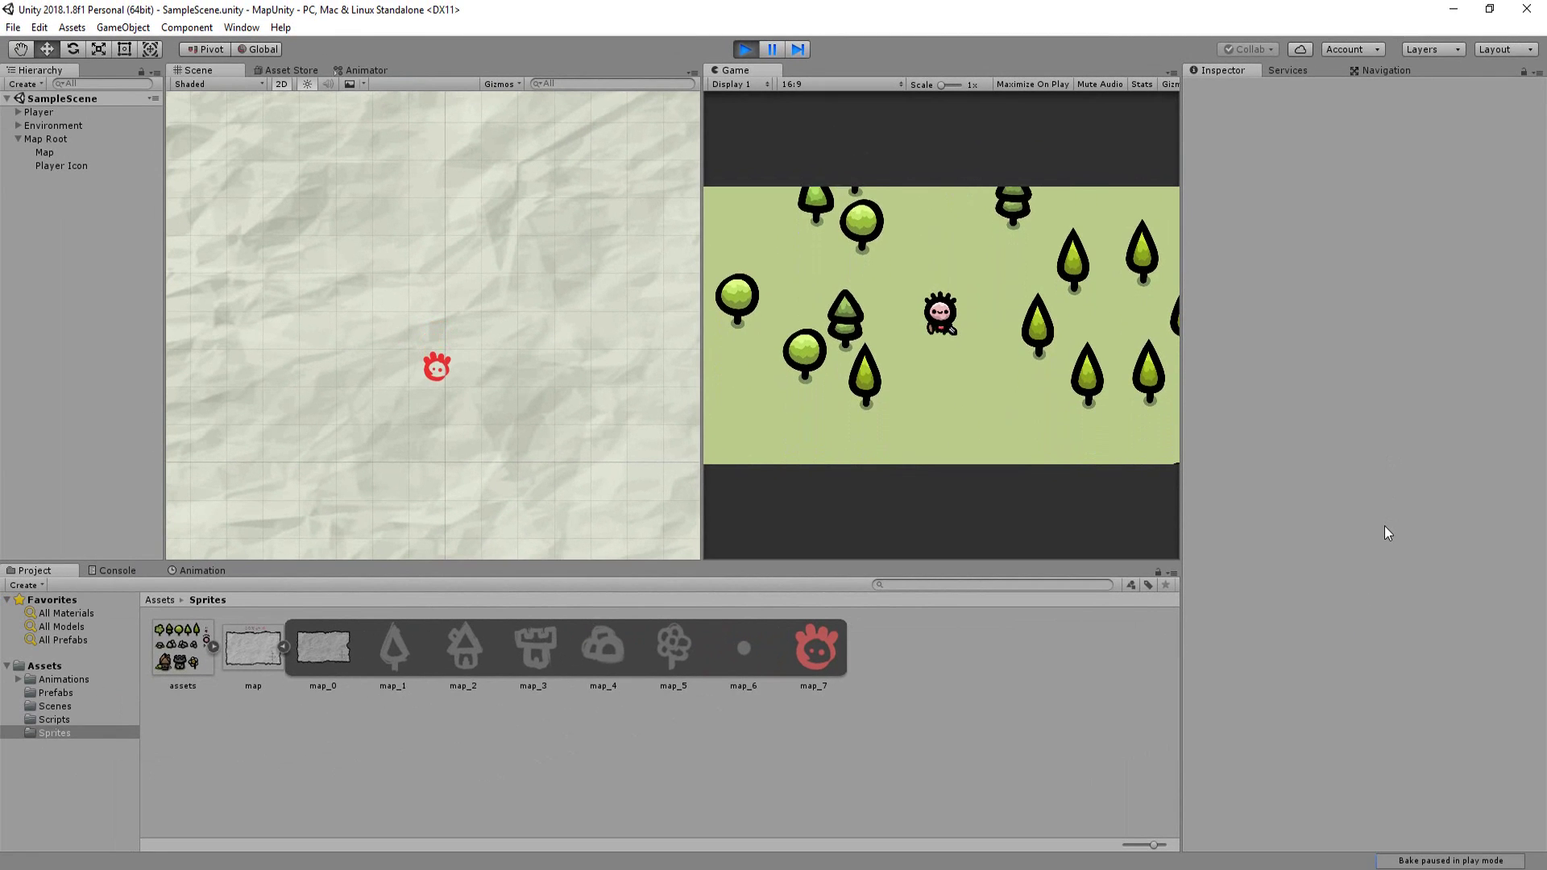
pyautogui.press('Left')
pyautogui.press('Up')
pyautogui.press('Left')
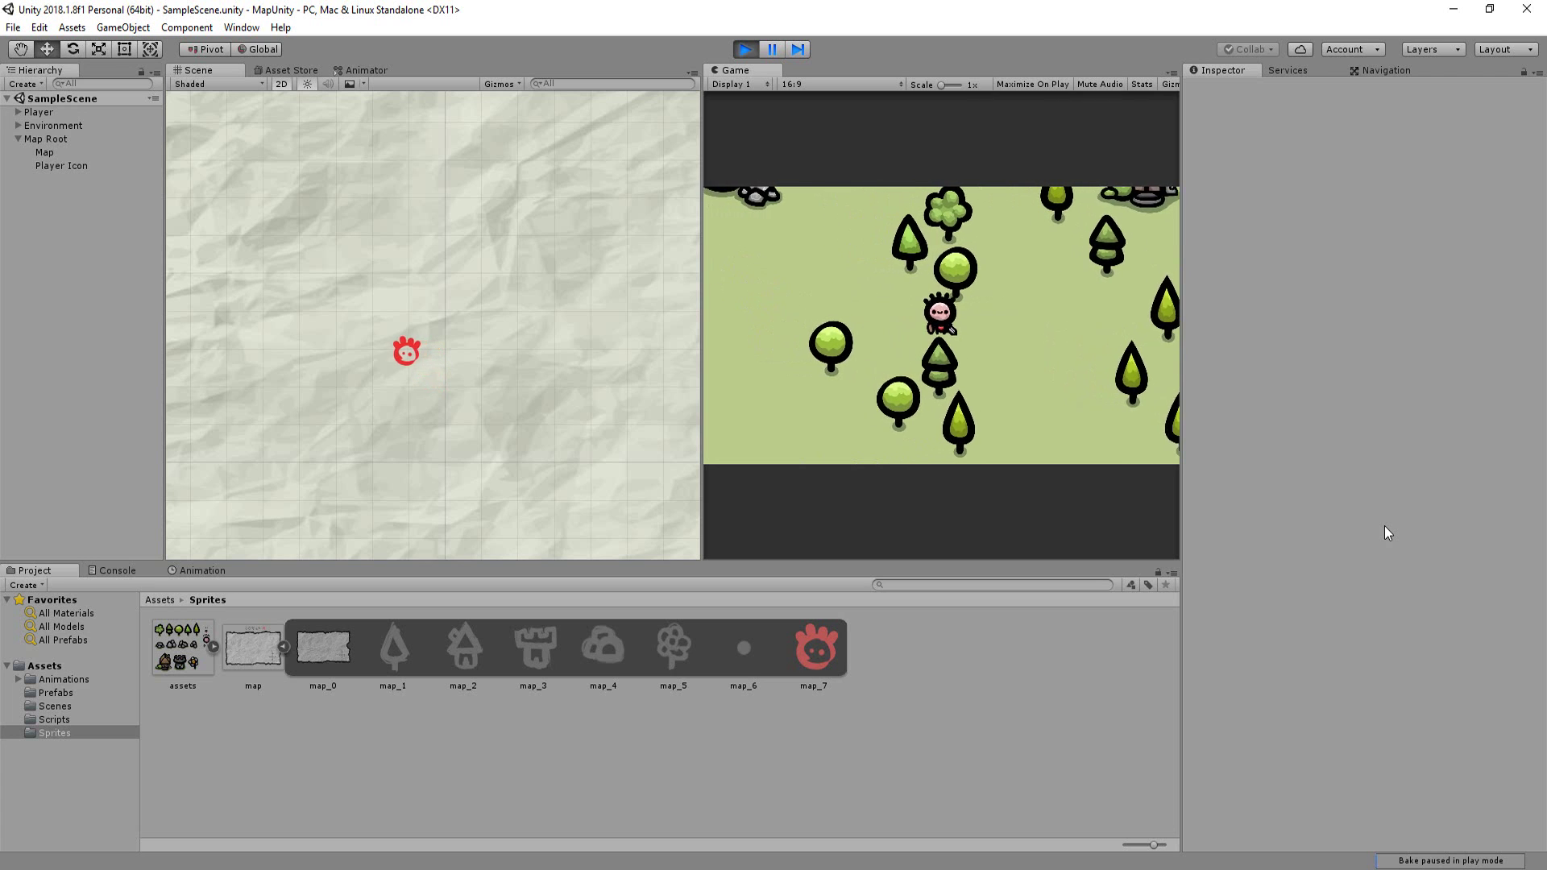
pyautogui.press('Up')
pyautogui.press('Right')
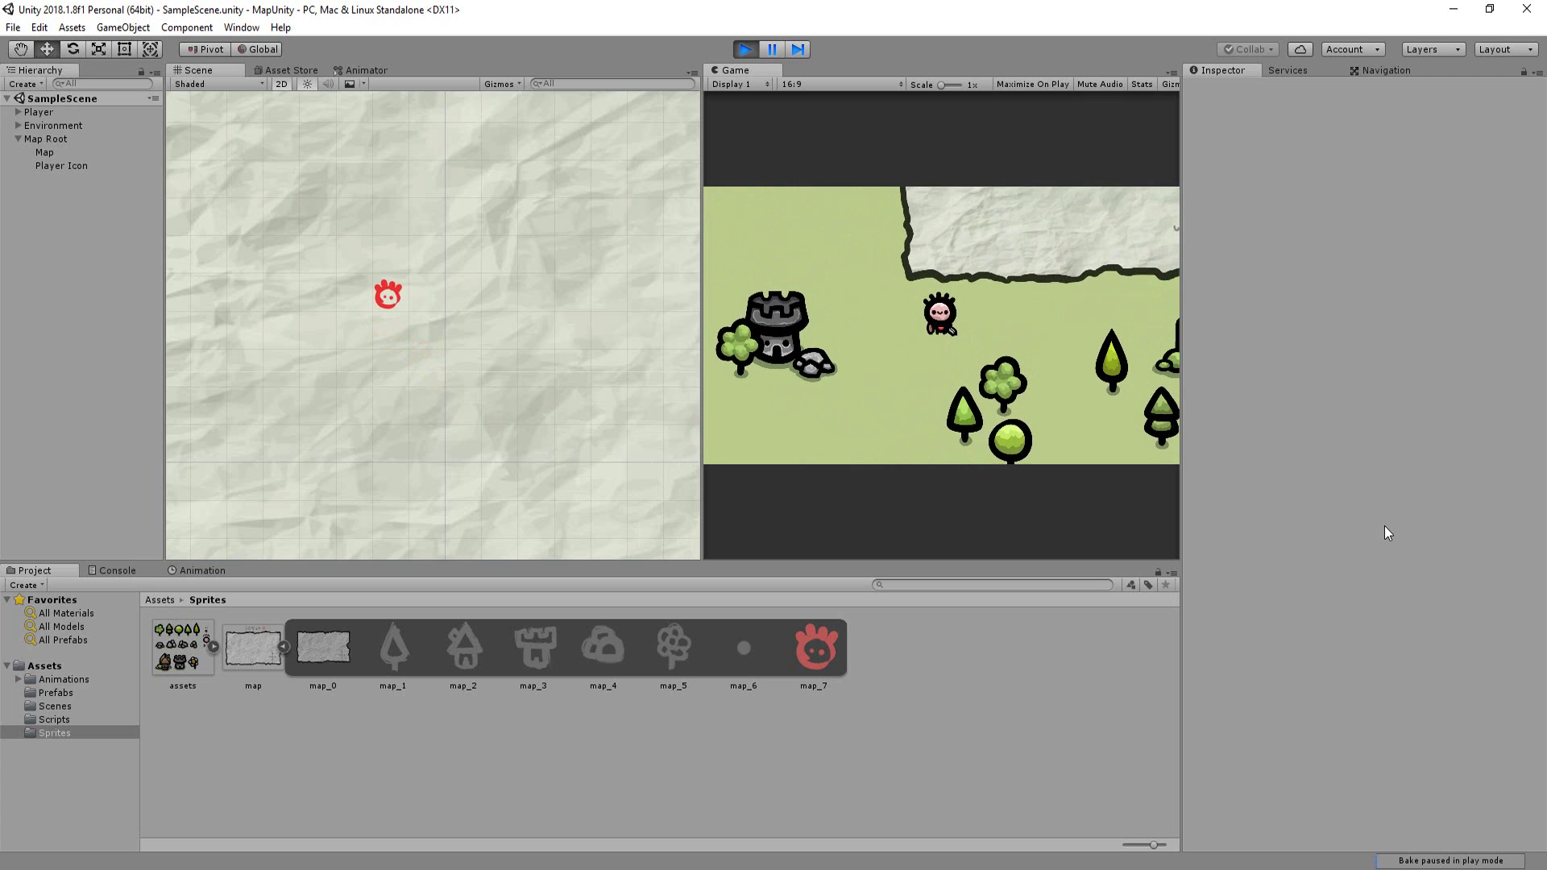
pyautogui.hotkey('ctrl', 'p')
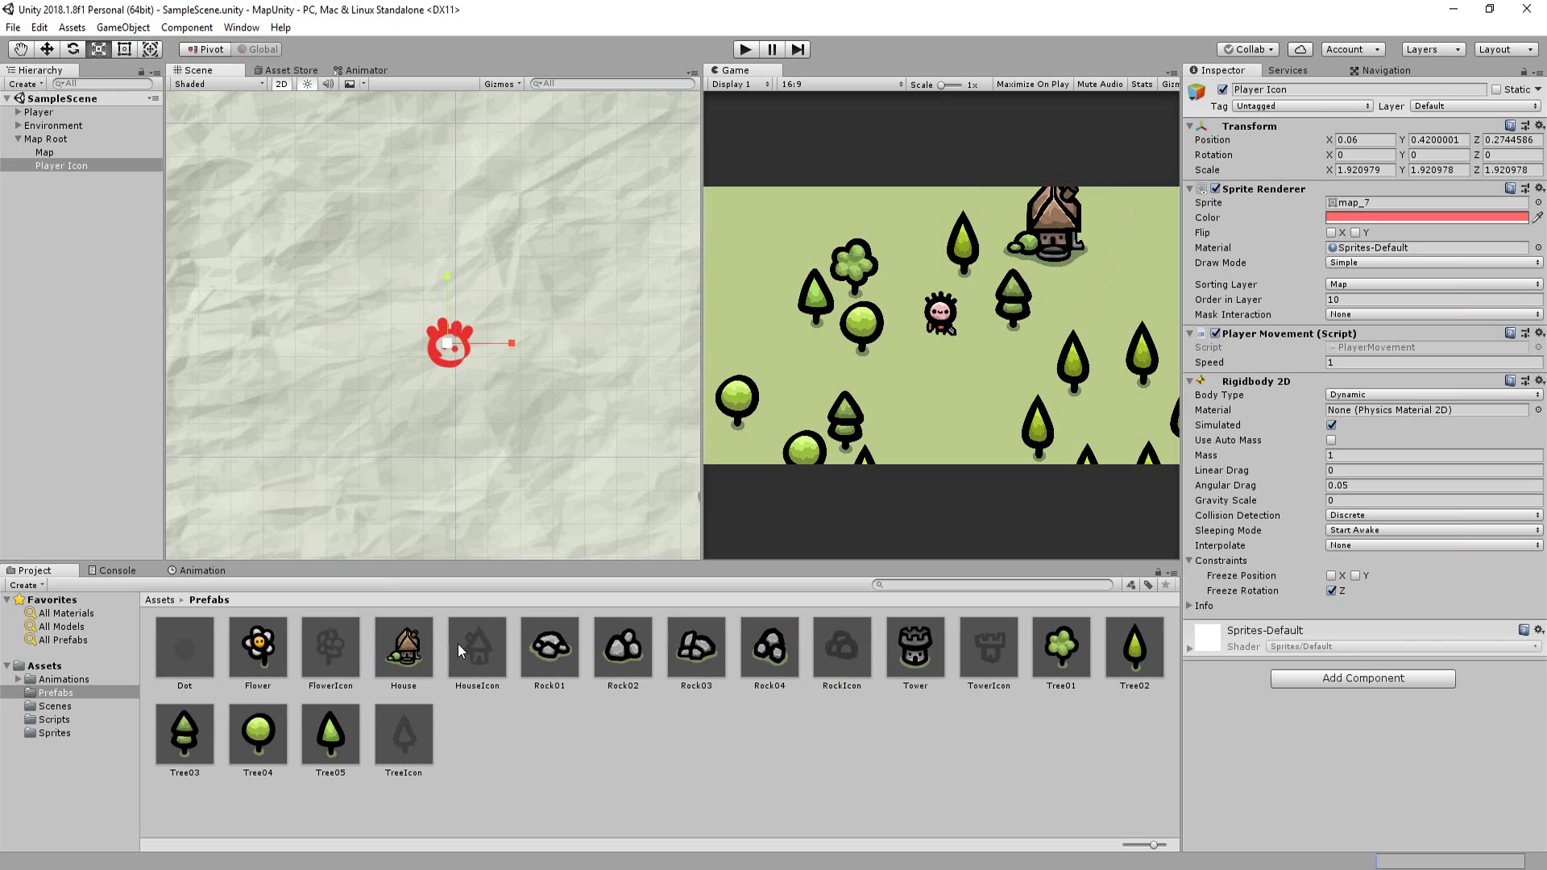
# Place the HouseIcon prefab on the map up and to the right of the player icon and parent it to Map Root.
pyautogui.moveTo(458, 644); pyautogui.dragTo(540, 281)
pyautogui.moveTo(61, 126); pyautogui.dragTo(61, 158)
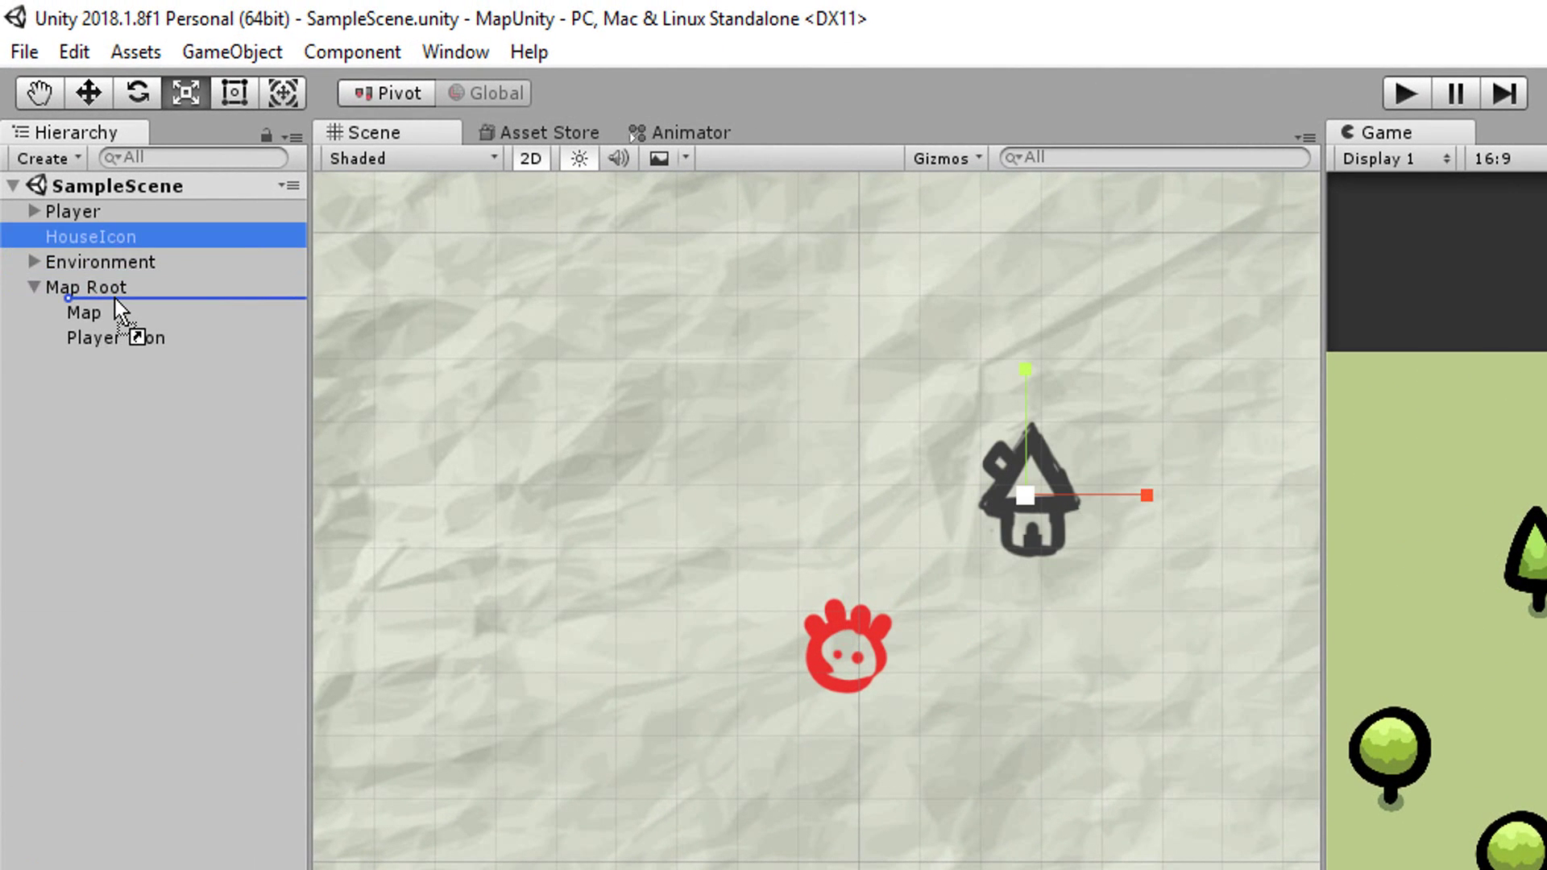
pyautogui.moveTo(115, 298); pyautogui.dragTo(115, 298)
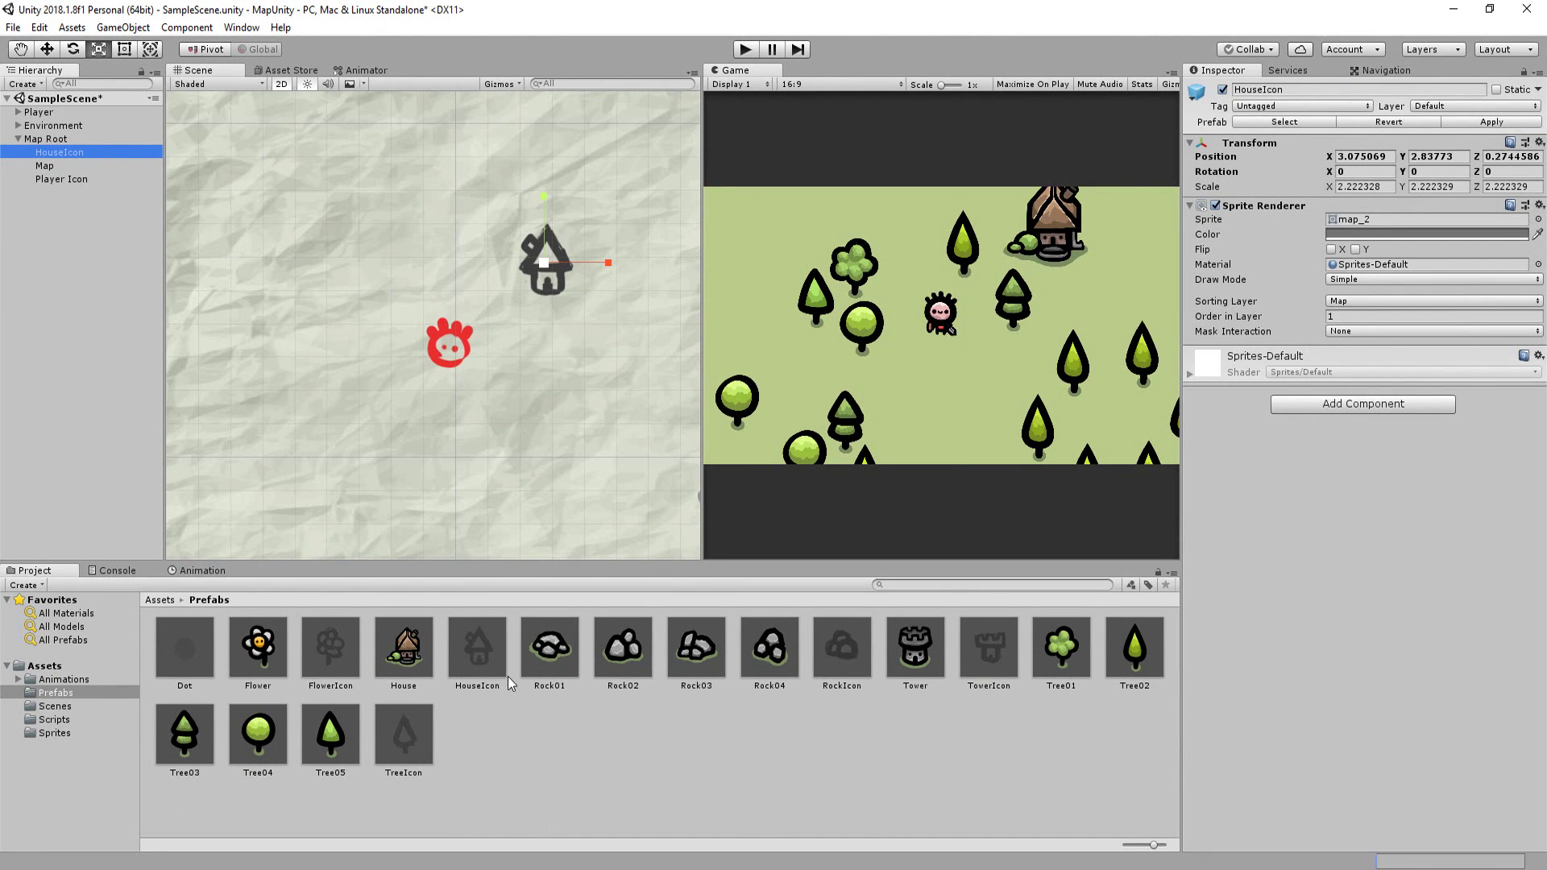
# Run the scene and walk the player up to the house to compare its position with the HouseIcon, then stop.
pyautogui.hotkey('ctrl', 'p')
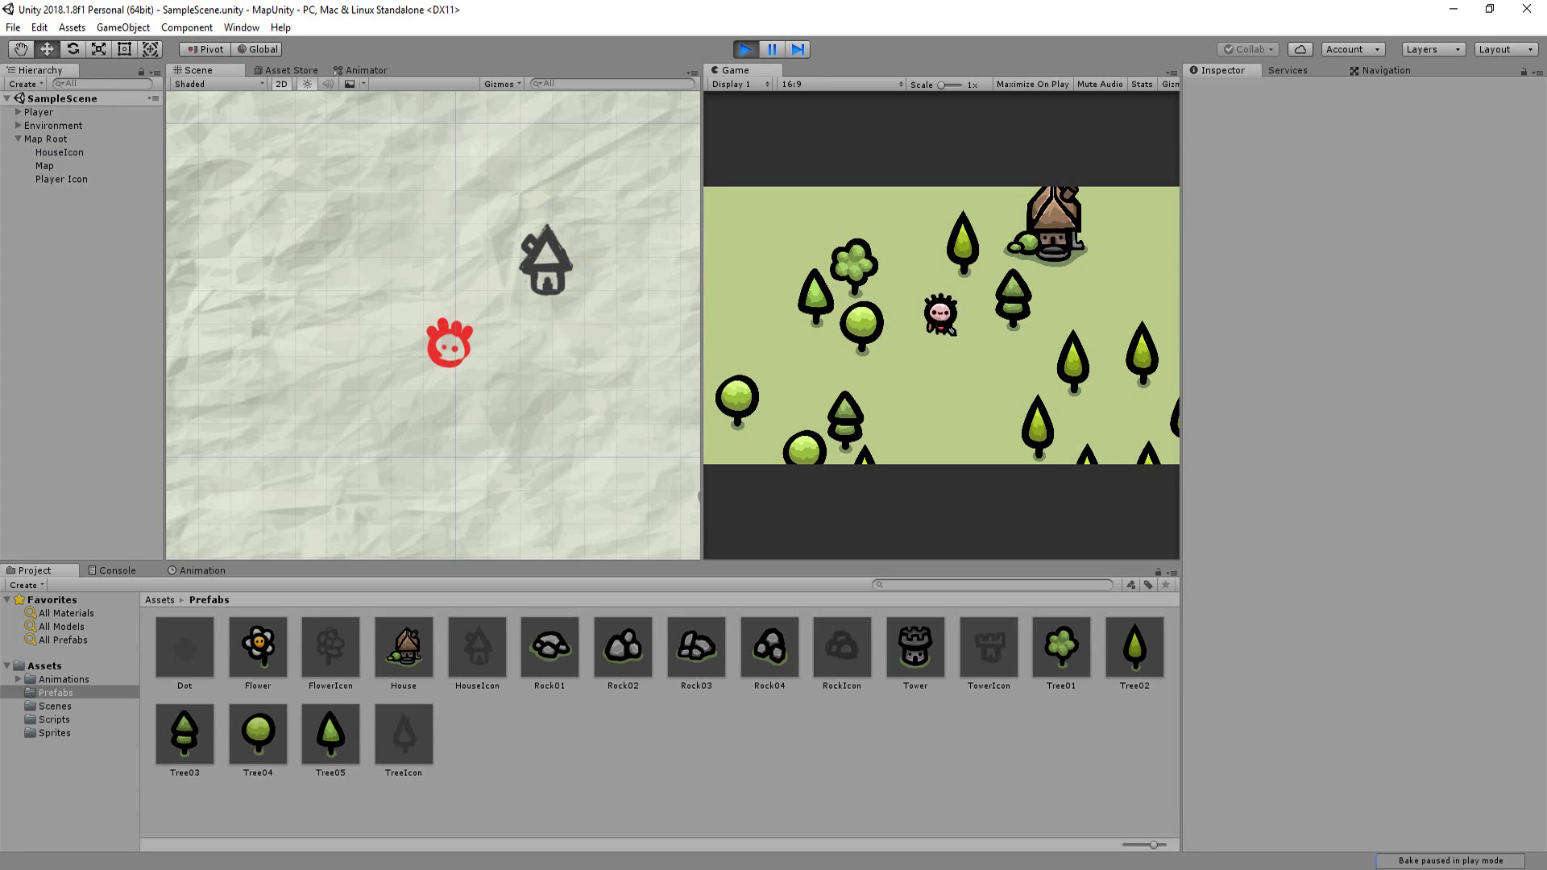
pyautogui.press('Up')
pyautogui.press('Right')
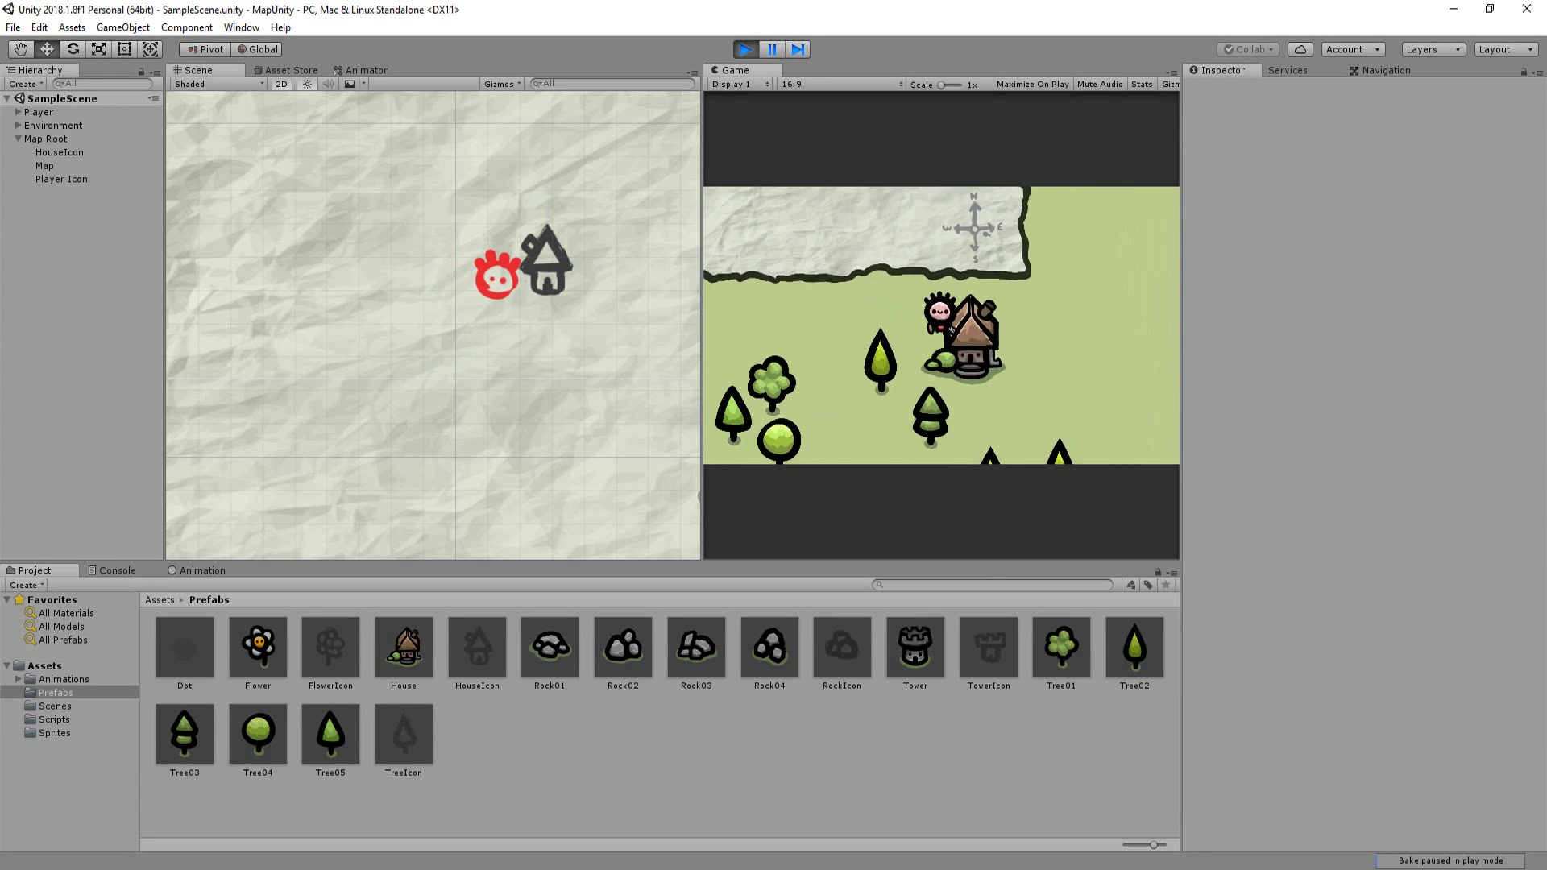
pyautogui.press('Down')
pyautogui.press('Left')
pyautogui.press('Down')
pyautogui.press('Right')
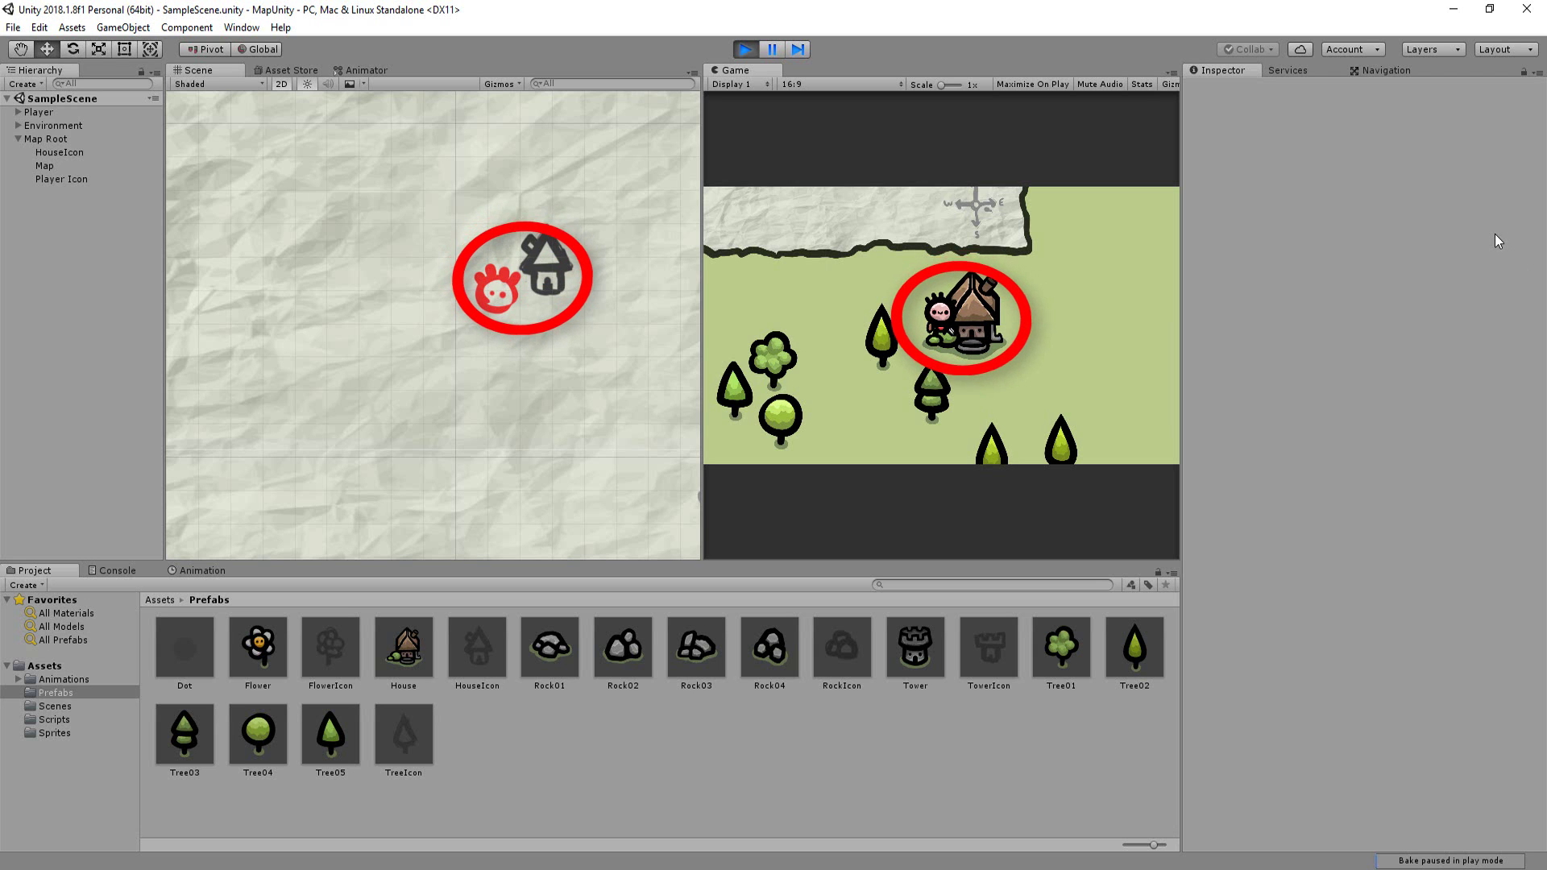
pyautogui.hotkey('ctrl', 'p')
# Move the HouseIcon to X 2.52, Y 2.44 and walk the player around the house to check its alignment.
pyautogui.click(546, 258)
pyautogui.moveTo(546, 258); pyautogui.dragTo(531, 276)
pyautogui.hotkey('ctrl', 'p')
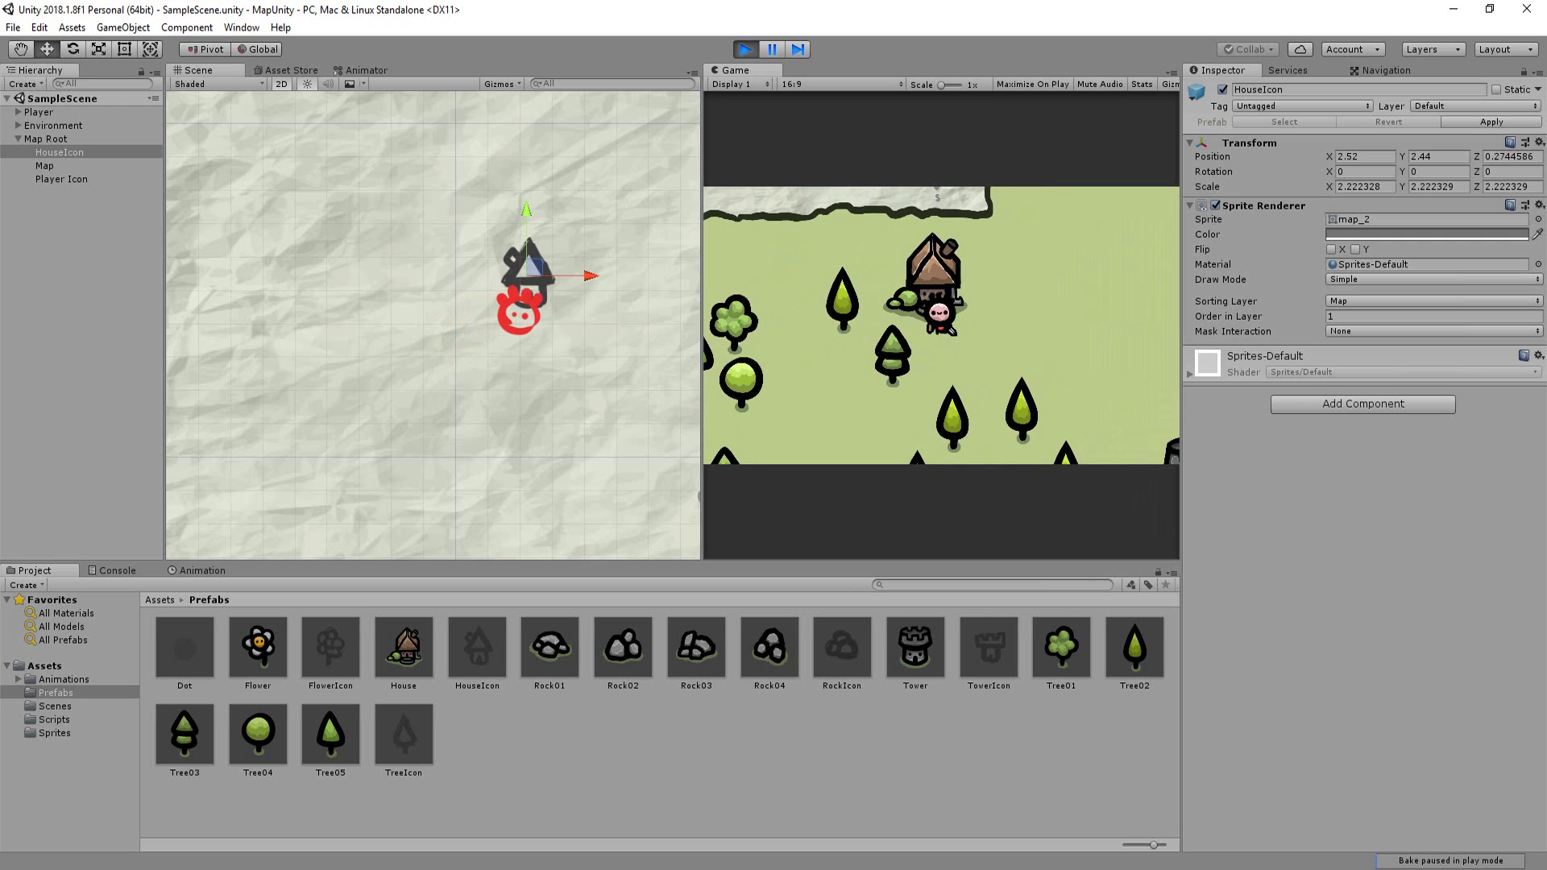
pyautogui.press('Right')
pyautogui.press('Up')
pyautogui.press('Left')
pyautogui.press('Down')
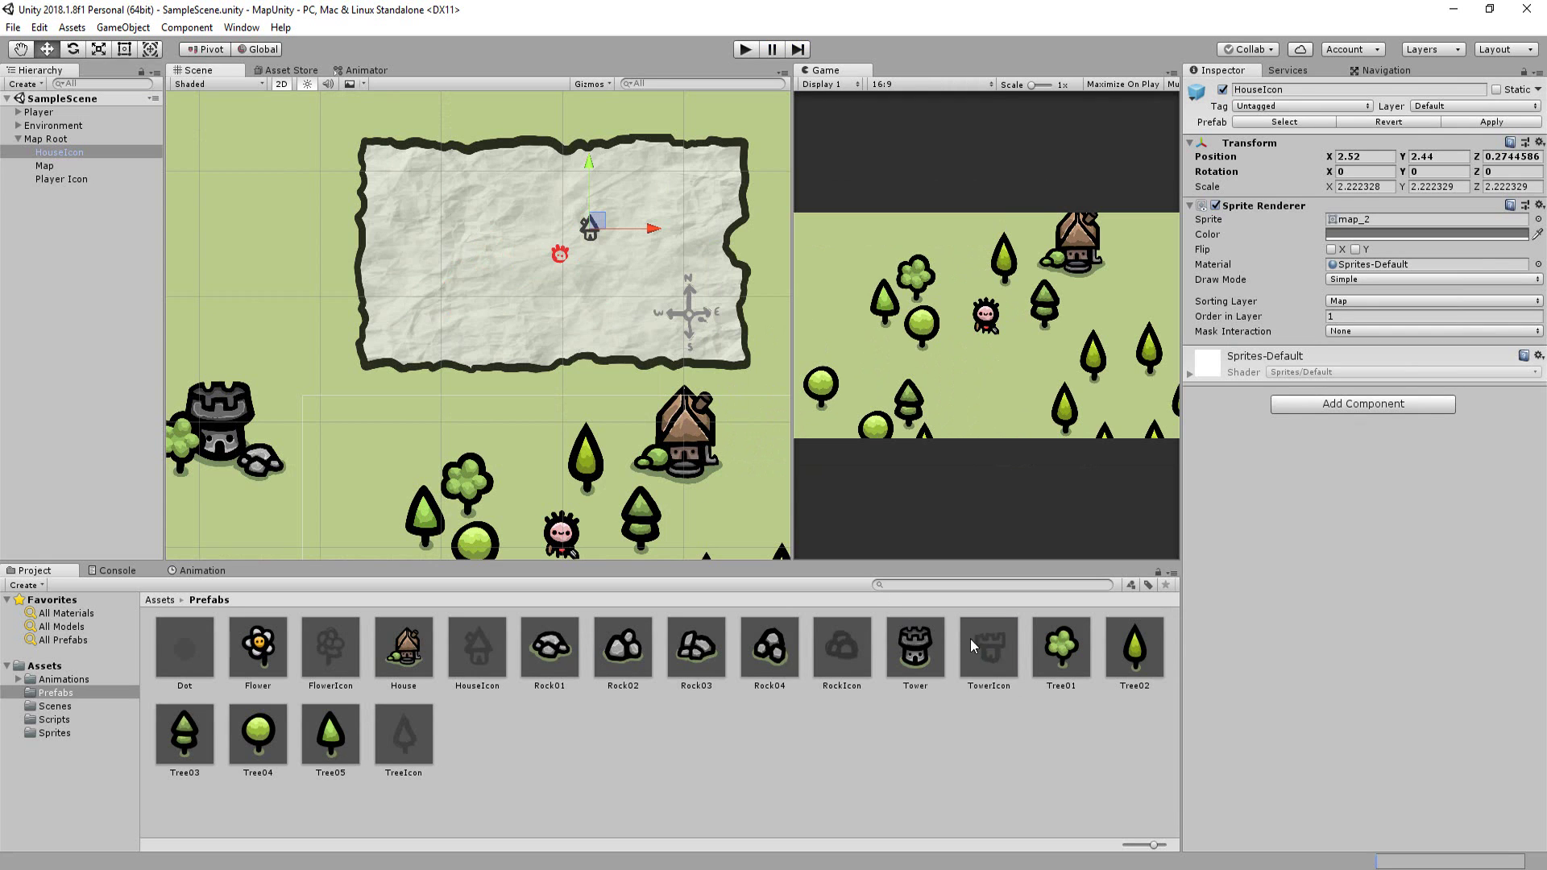
# Place the TowerIcon prefab on the map west of the house icon and save the scene.
pyautogui.moveTo(970, 638); pyautogui.dragTo(509, 245)
pyautogui.hotkey('ctrl', 's')
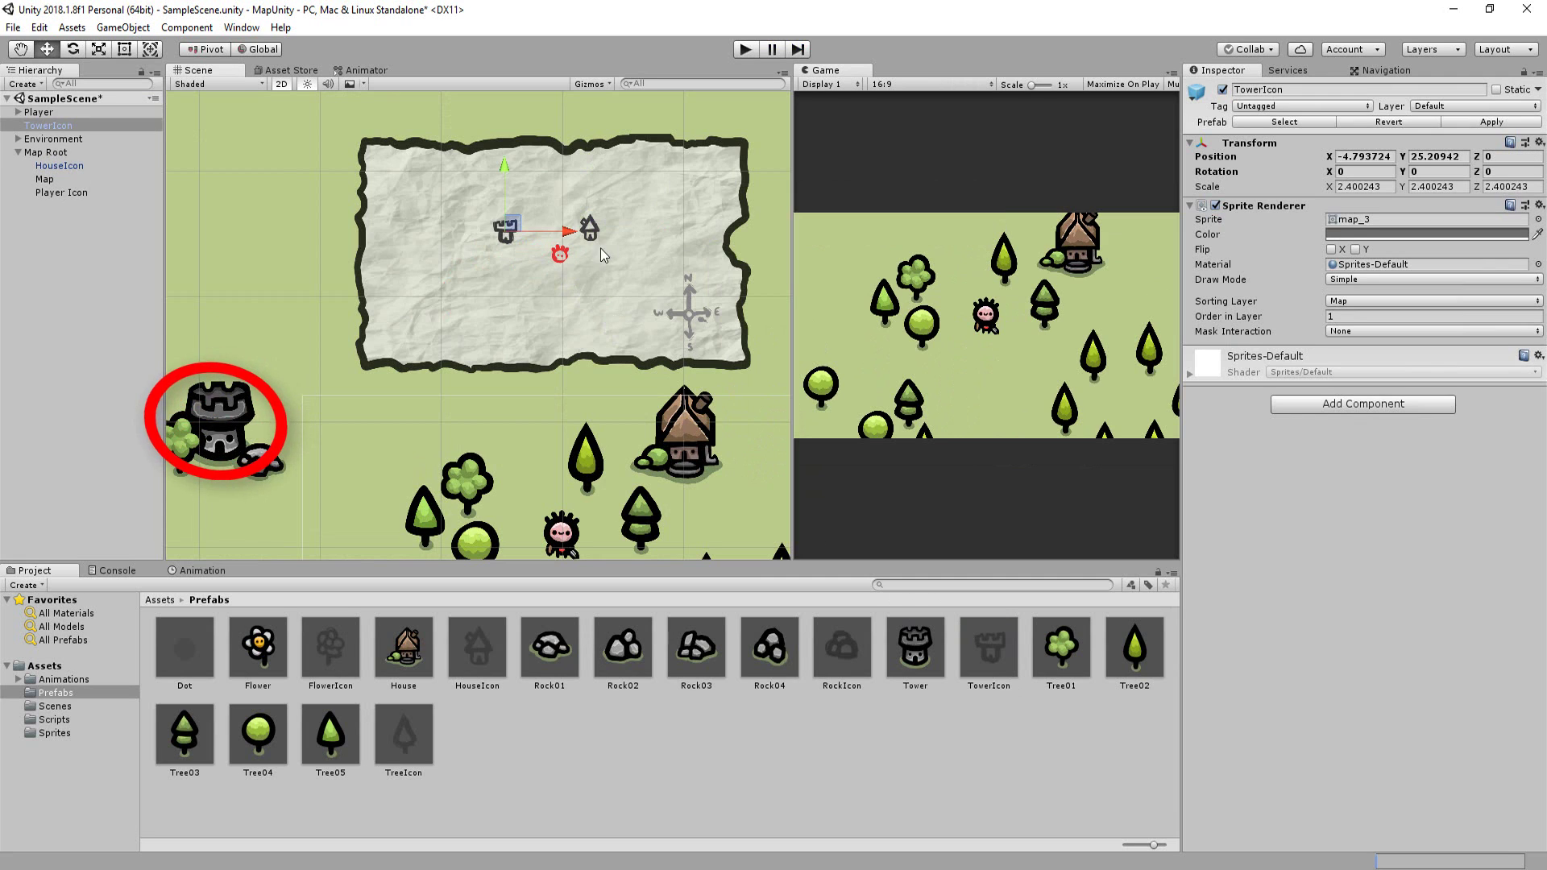
# Run the scene, walk the player to the western tower to compare its position with the TowerIcon, and stop.
pyautogui.click(746, 49)
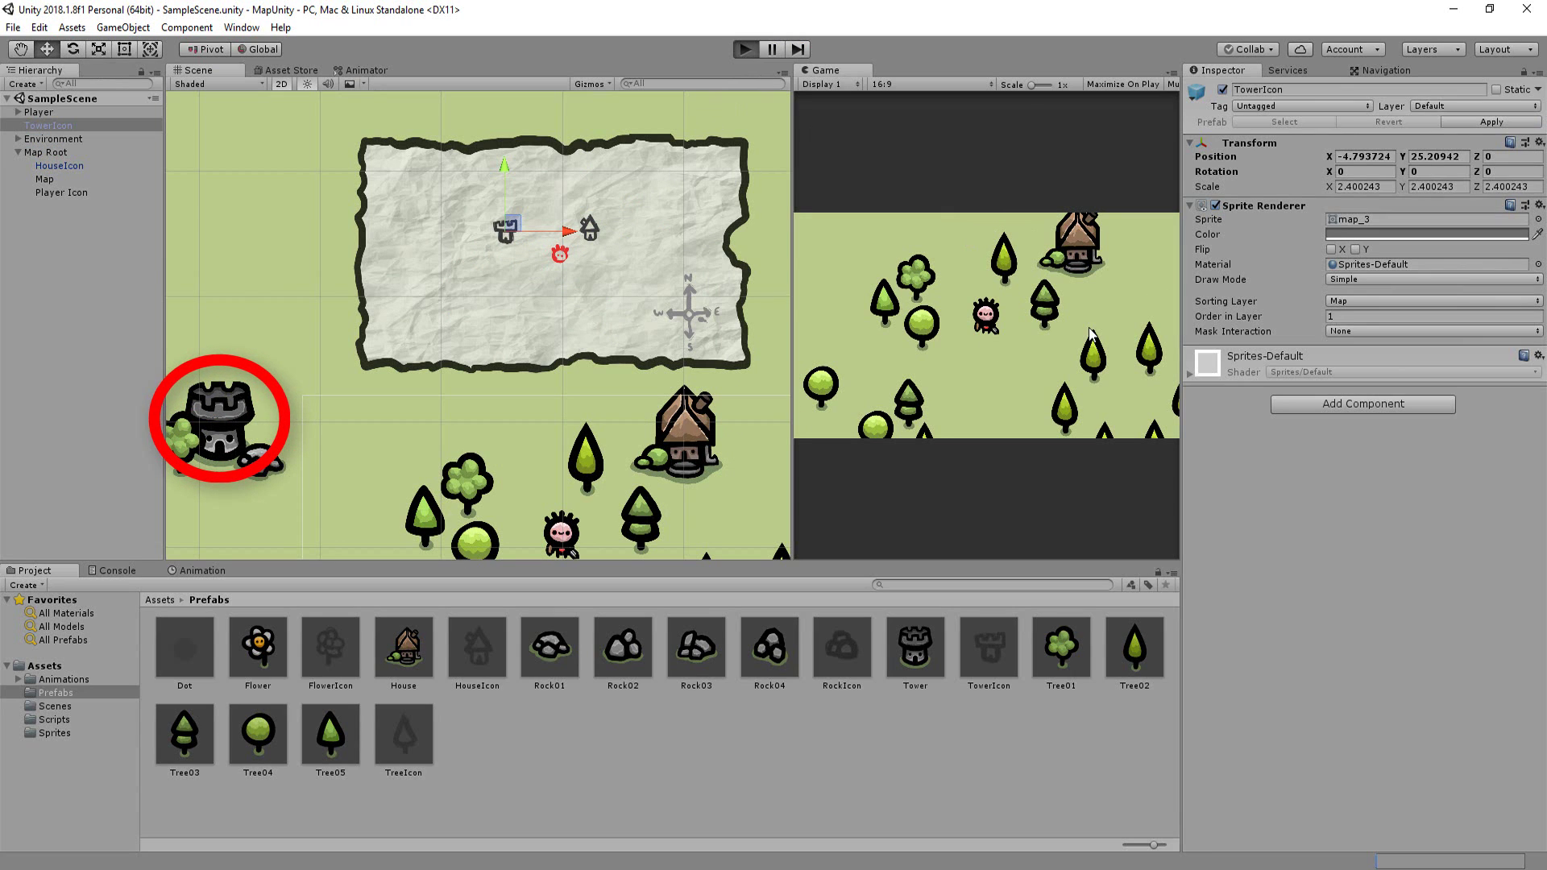
pyautogui.press('Left')
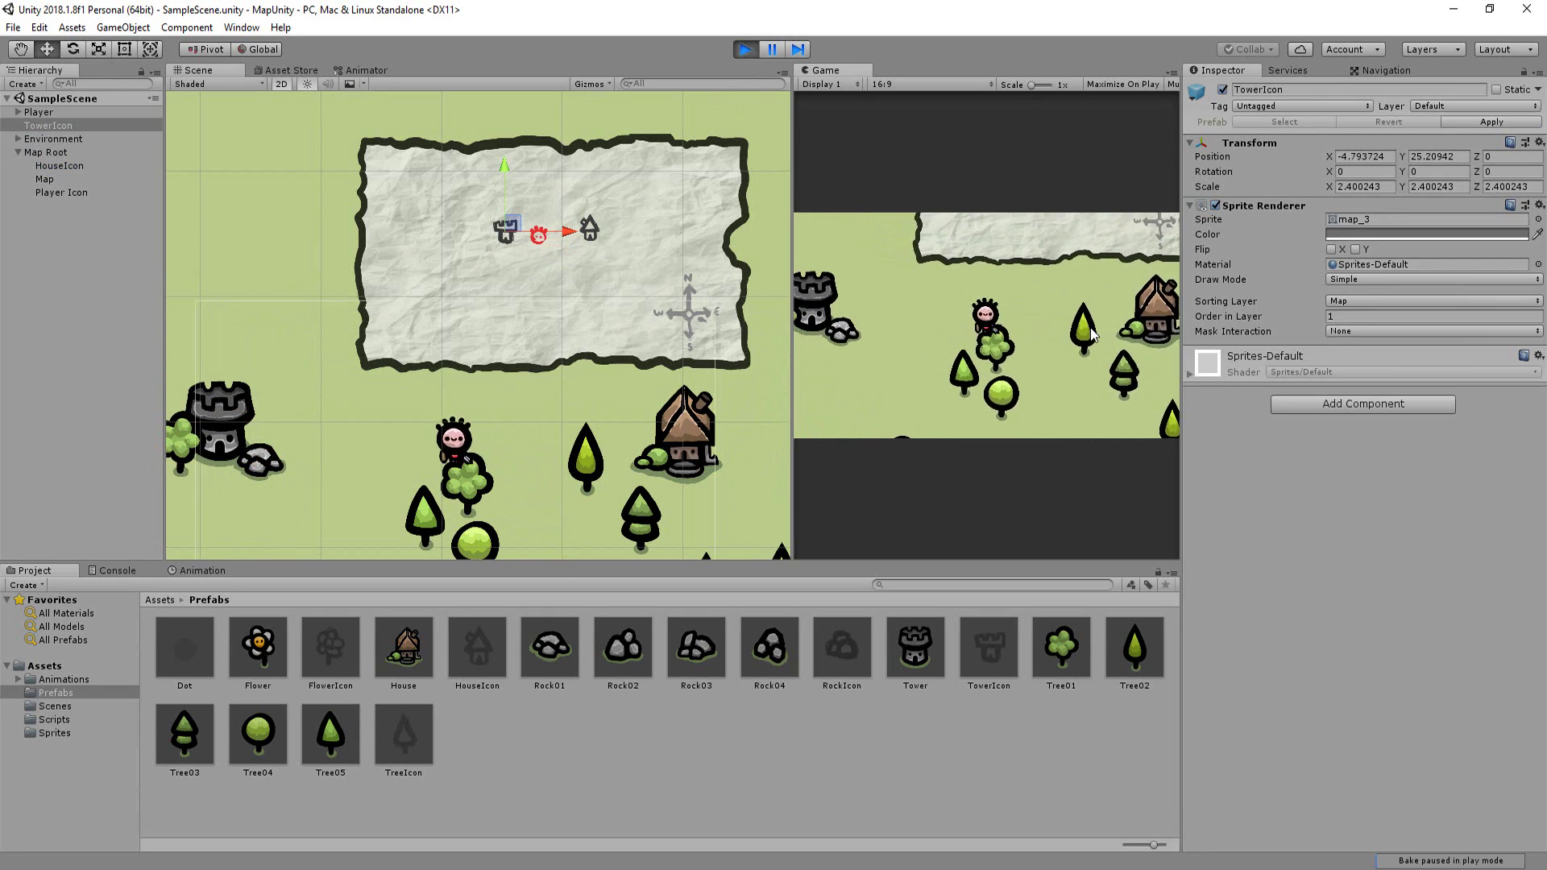
pyautogui.press('Up')
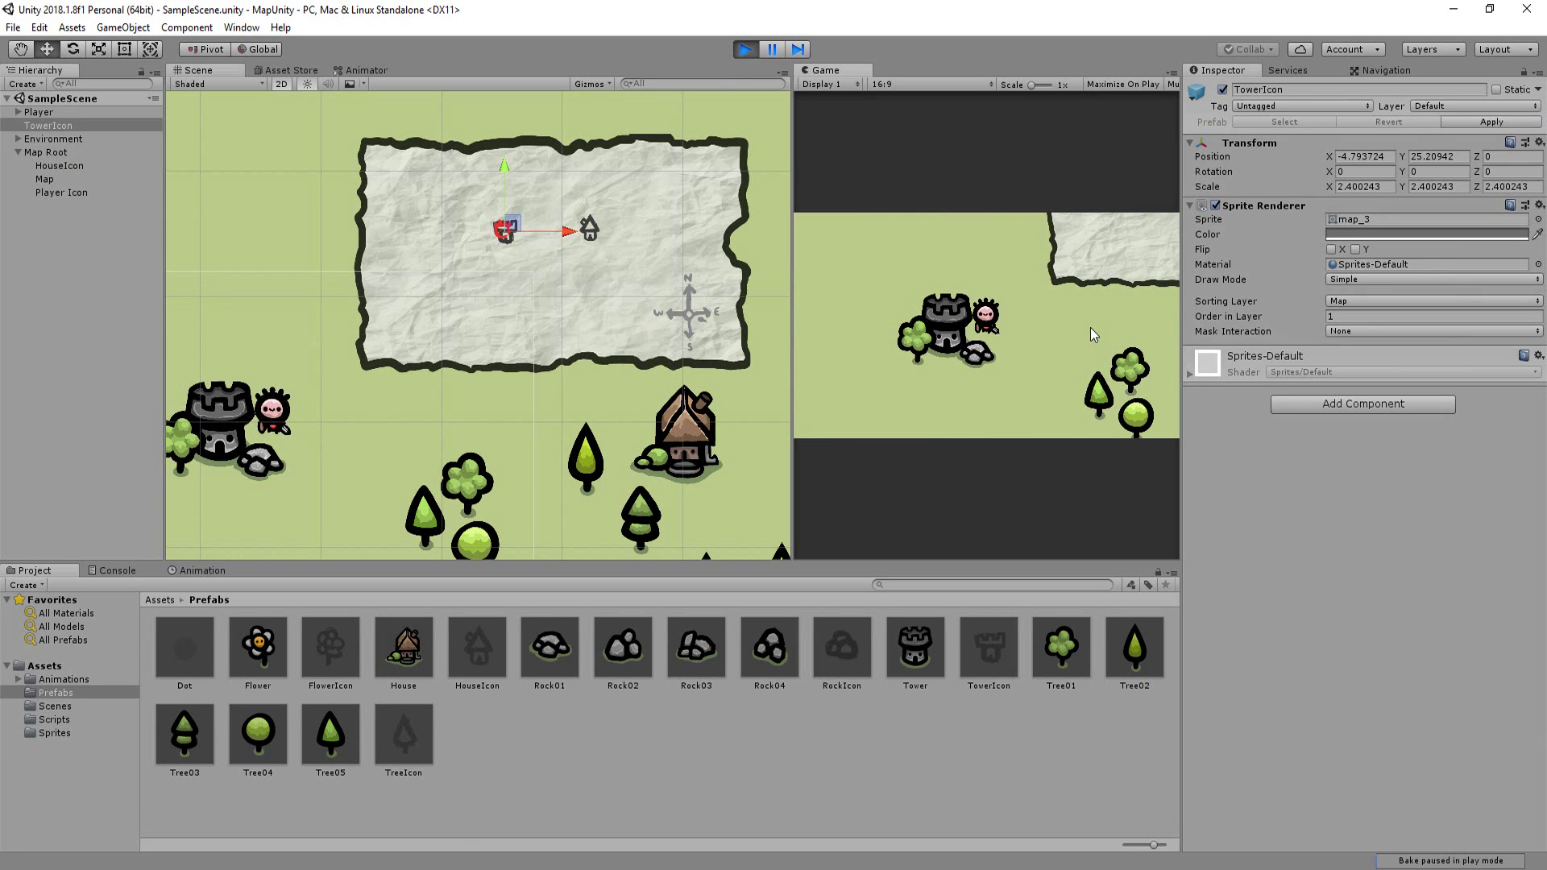
pyautogui.click(737, 47)
# Shift the TowerIcon to X -5.47 and walk the player to the tower again to check its alignment.
pyautogui.click(733, 44)
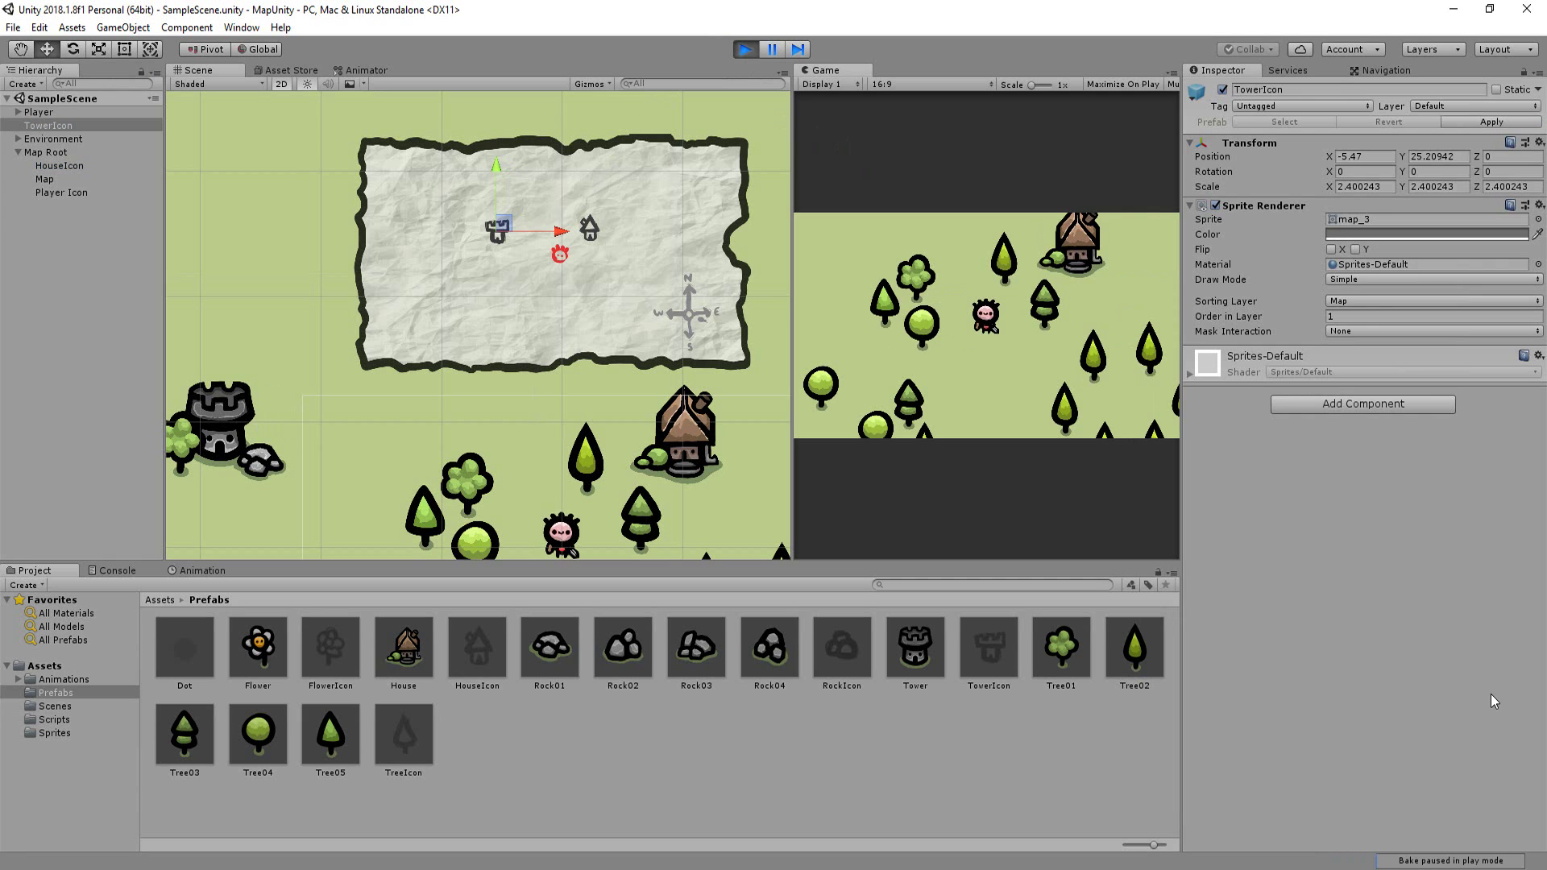
pyautogui.press('Up')
pyautogui.press('Left')
pyautogui.press('Left')
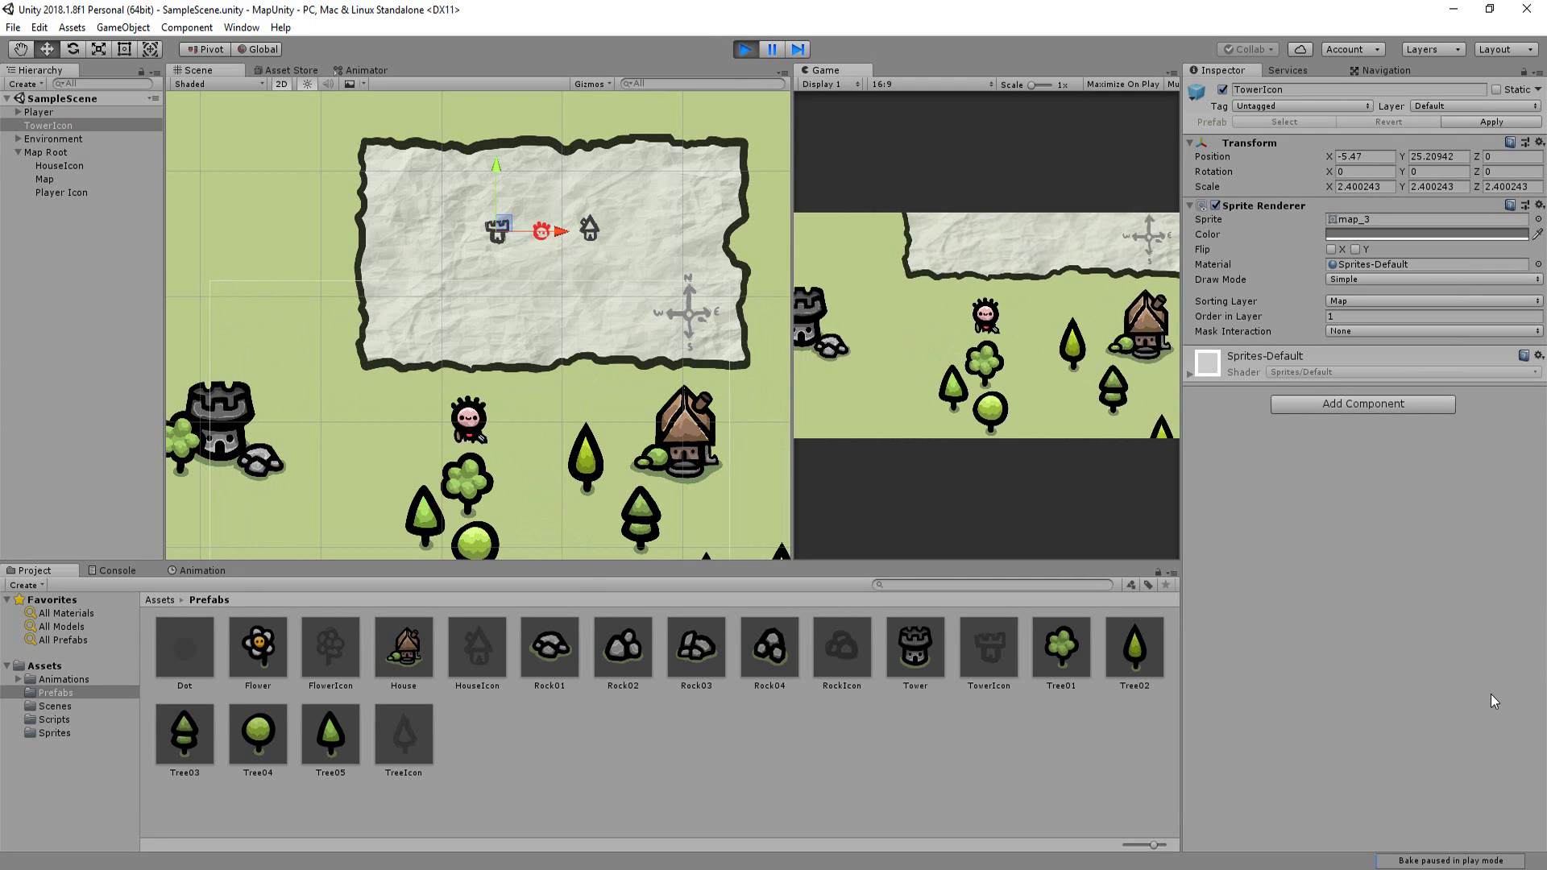
pyautogui.press('Left')
pyautogui.press('Up')
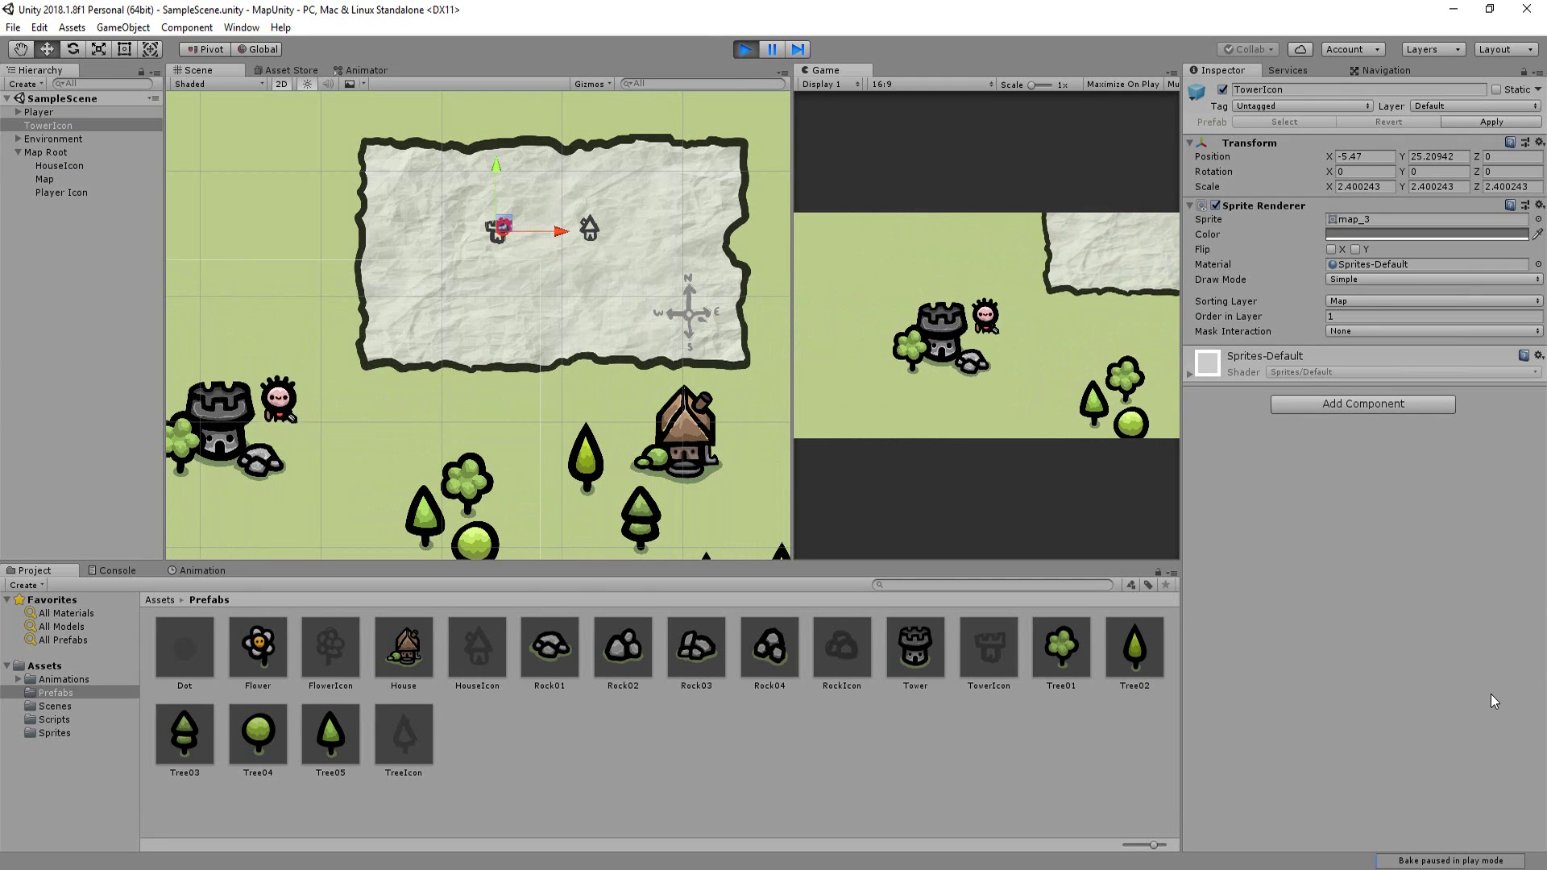
pyautogui.press('Down')
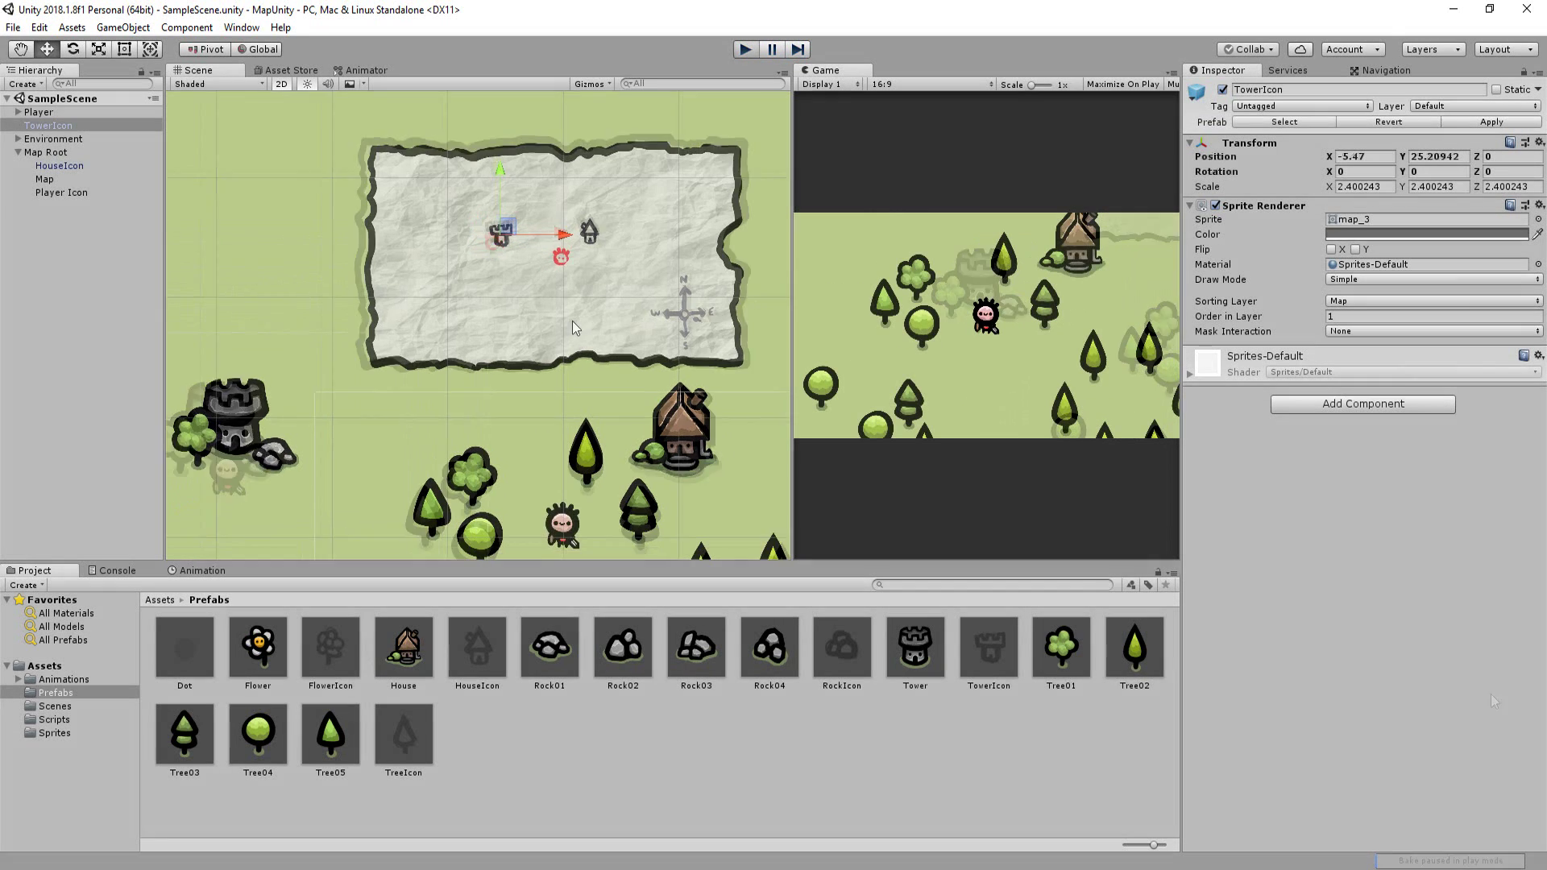
# Walk the player past the house in the running scene while watching the player icon on the map.
pyautogui.scroll(-10, 564, 338)
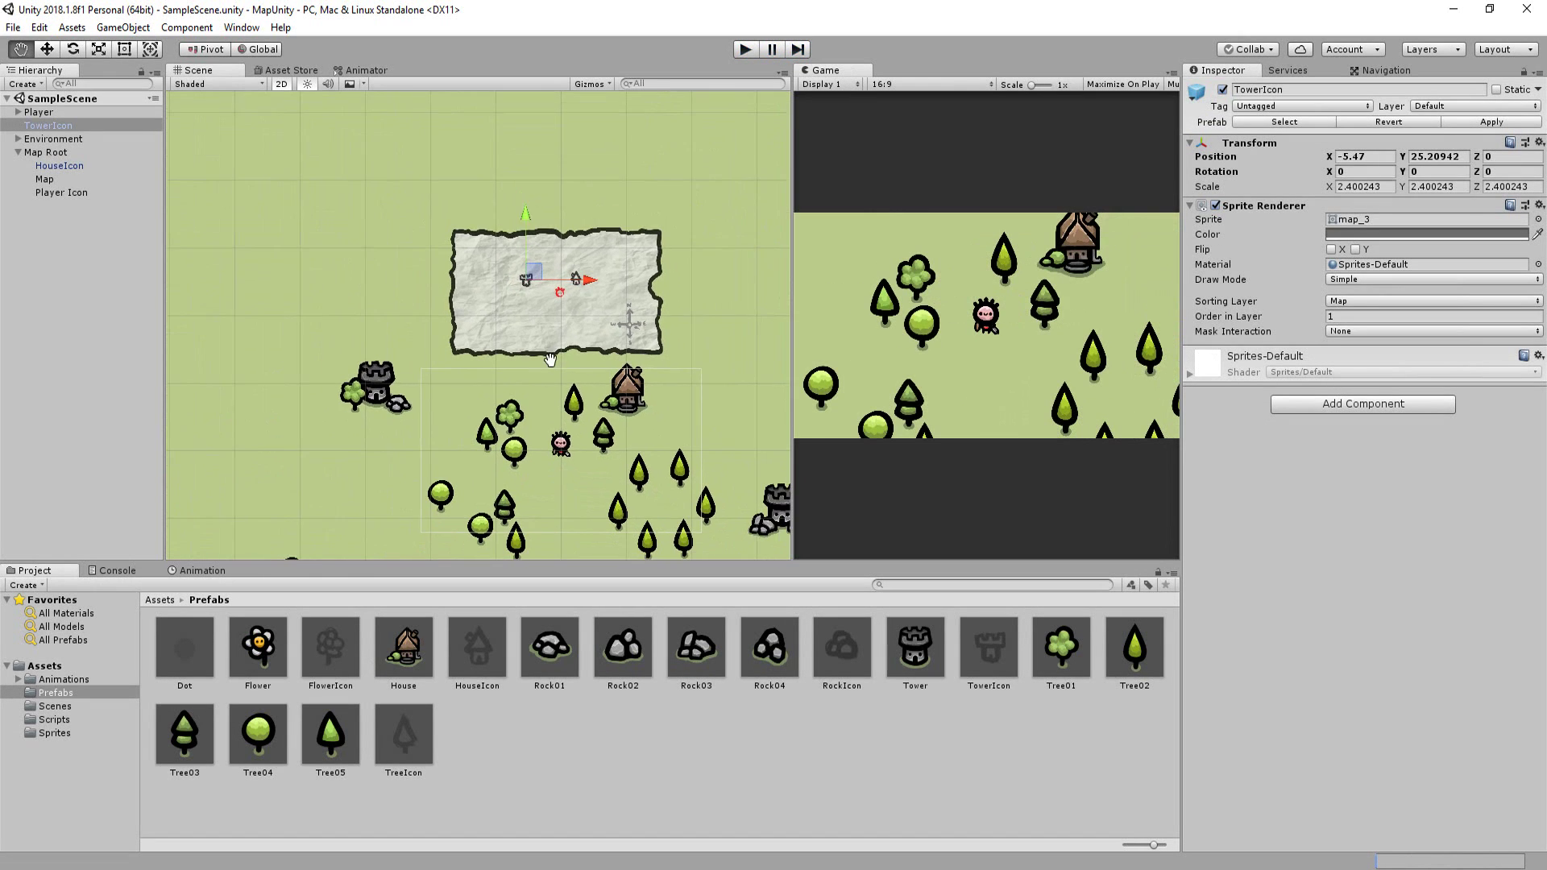
pyautogui.moveTo(557, 362); pyautogui.dragTo(522, 179, button='middle')
pyautogui.scroll(-1, 522, 213)
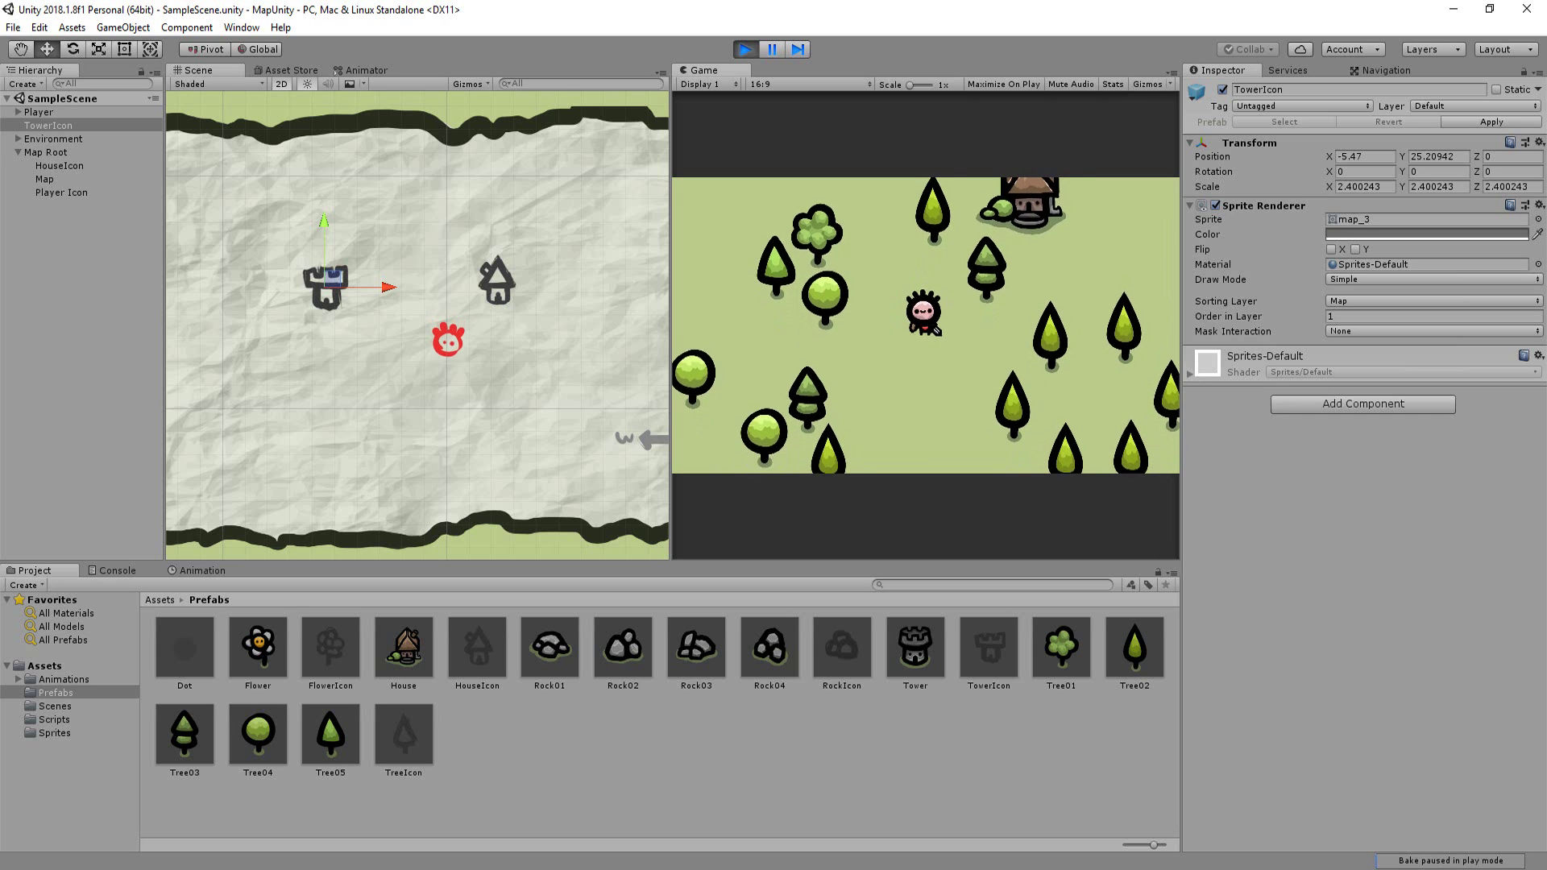
pyautogui.press('Right')
pyautogui.press('Down')
pyautogui.press('Up')
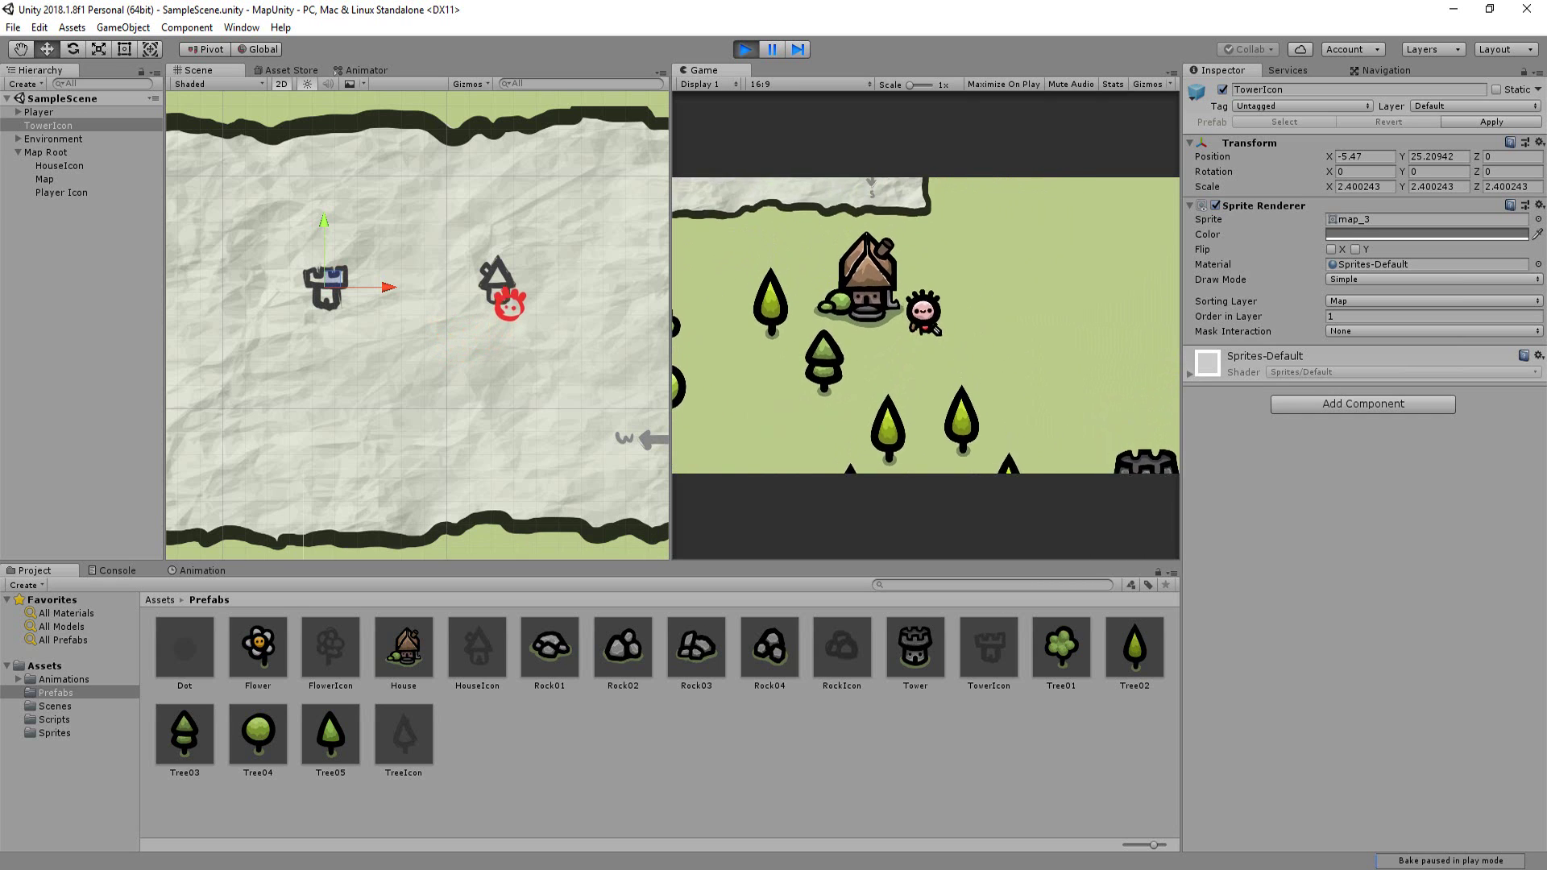
pyautogui.press('Up')
pyautogui.press('Right')
pyautogui.press('Left')
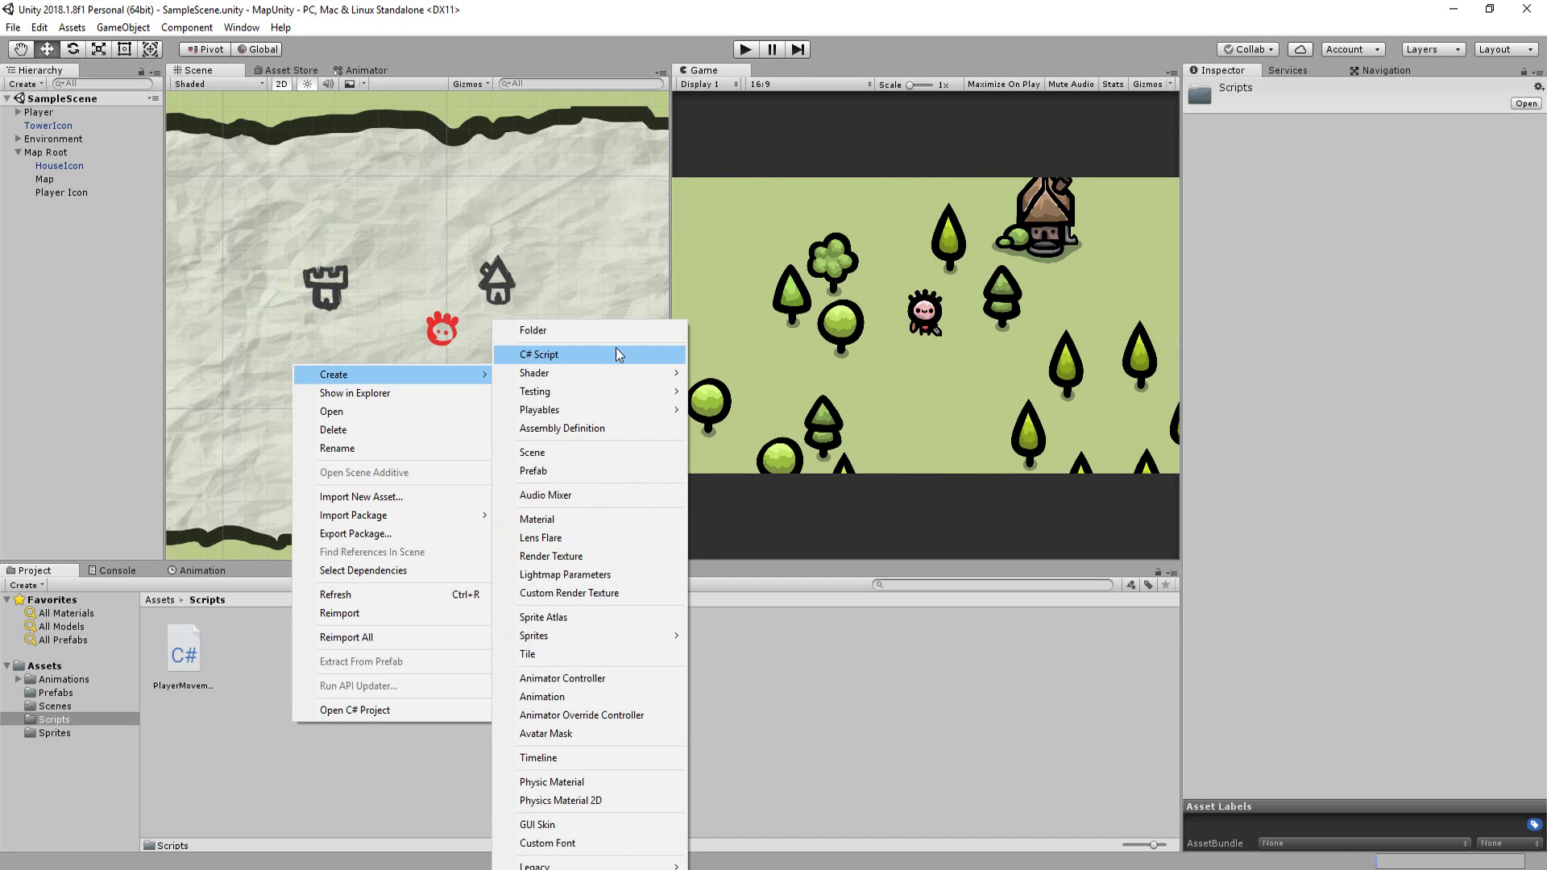
# Create a C# script named PlayerStuck in the Scripts folder, attach it to the Player and open its code.
pyautogui.click(618, 354)
pyautogui.write('PlayerStuck')
pyautogui.press('Return')
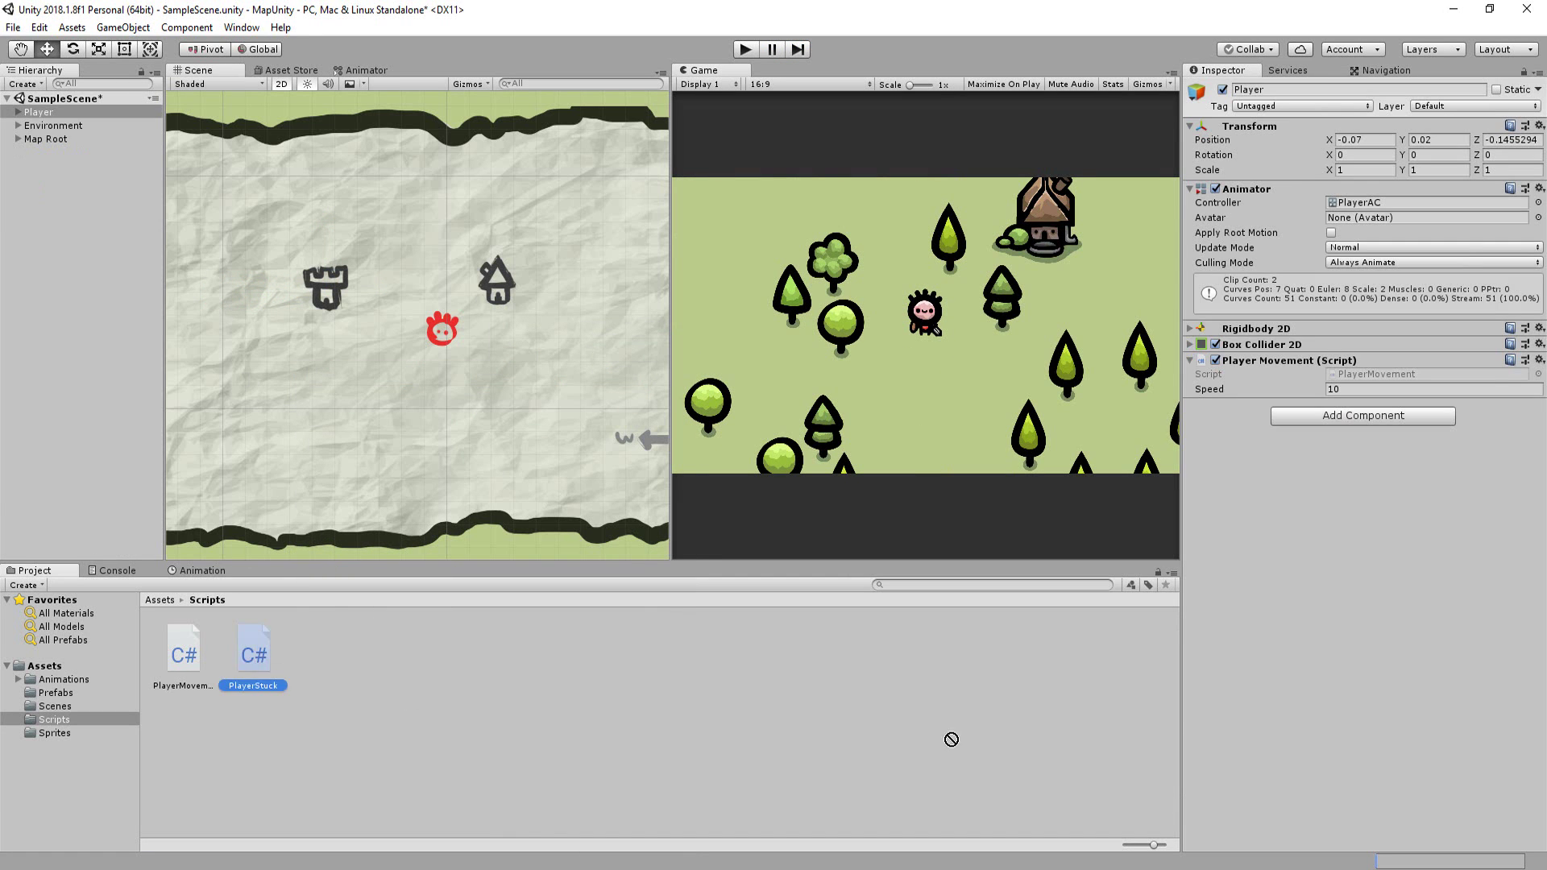
pyautogui.moveTo(950, 739); pyautogui.dragTo(1366, 432)
pyautogui.doubleClick(1361, 420)
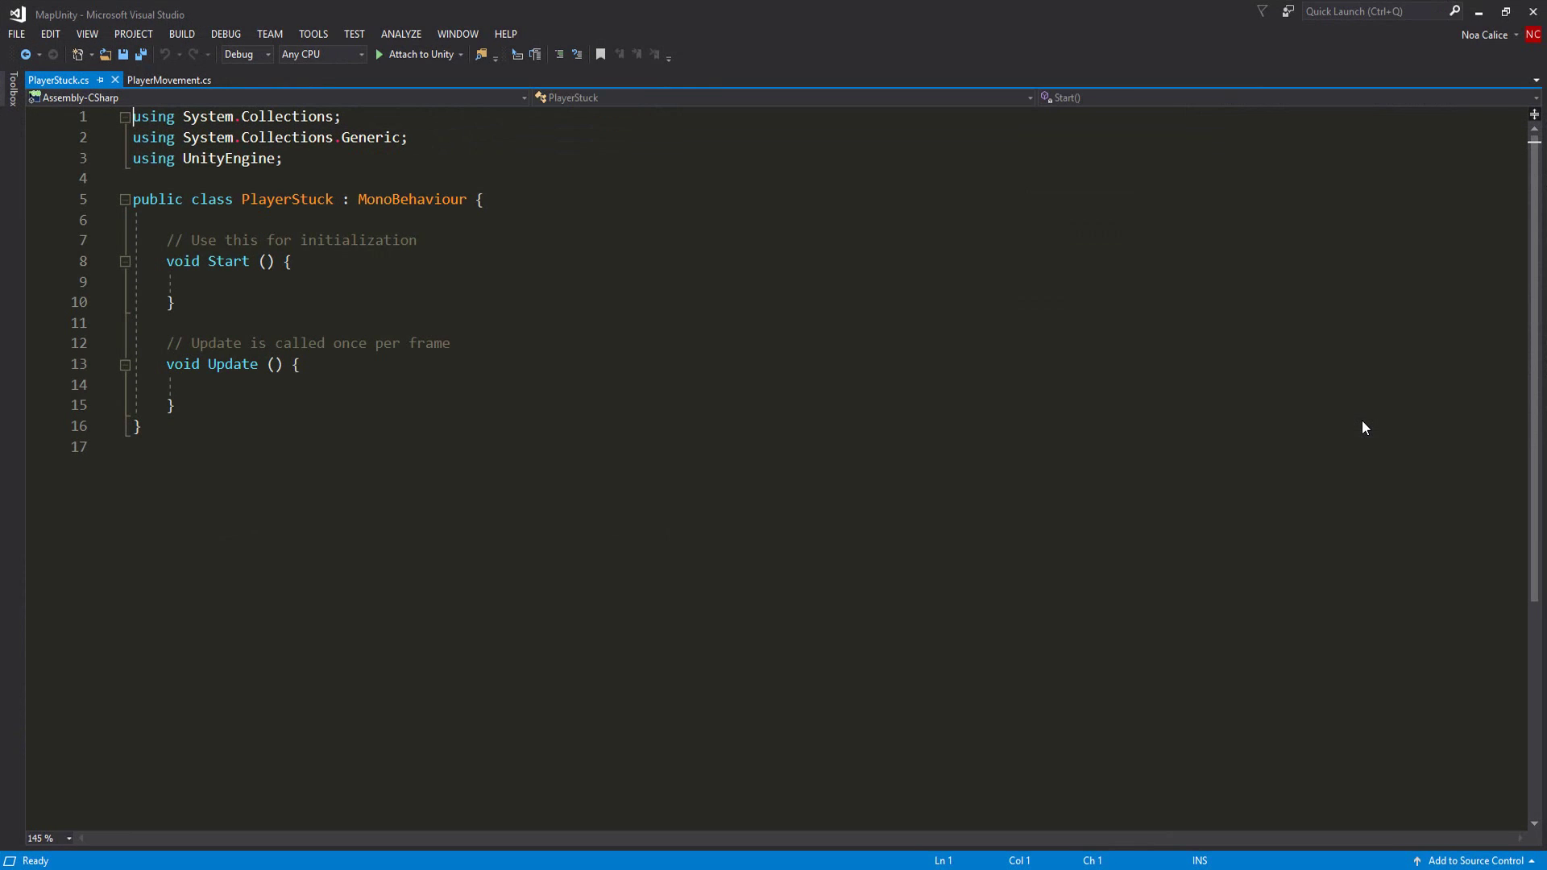
# Remove the template methods from PlayerStuck, declare a private float checkTime of 0.001f and save.
pyautogui.moveTo(210, 405); pyautogui.dragTo(168, 282)
pyautogui.moveTo(168, 282); pyautogui.dragTo(166, 240)
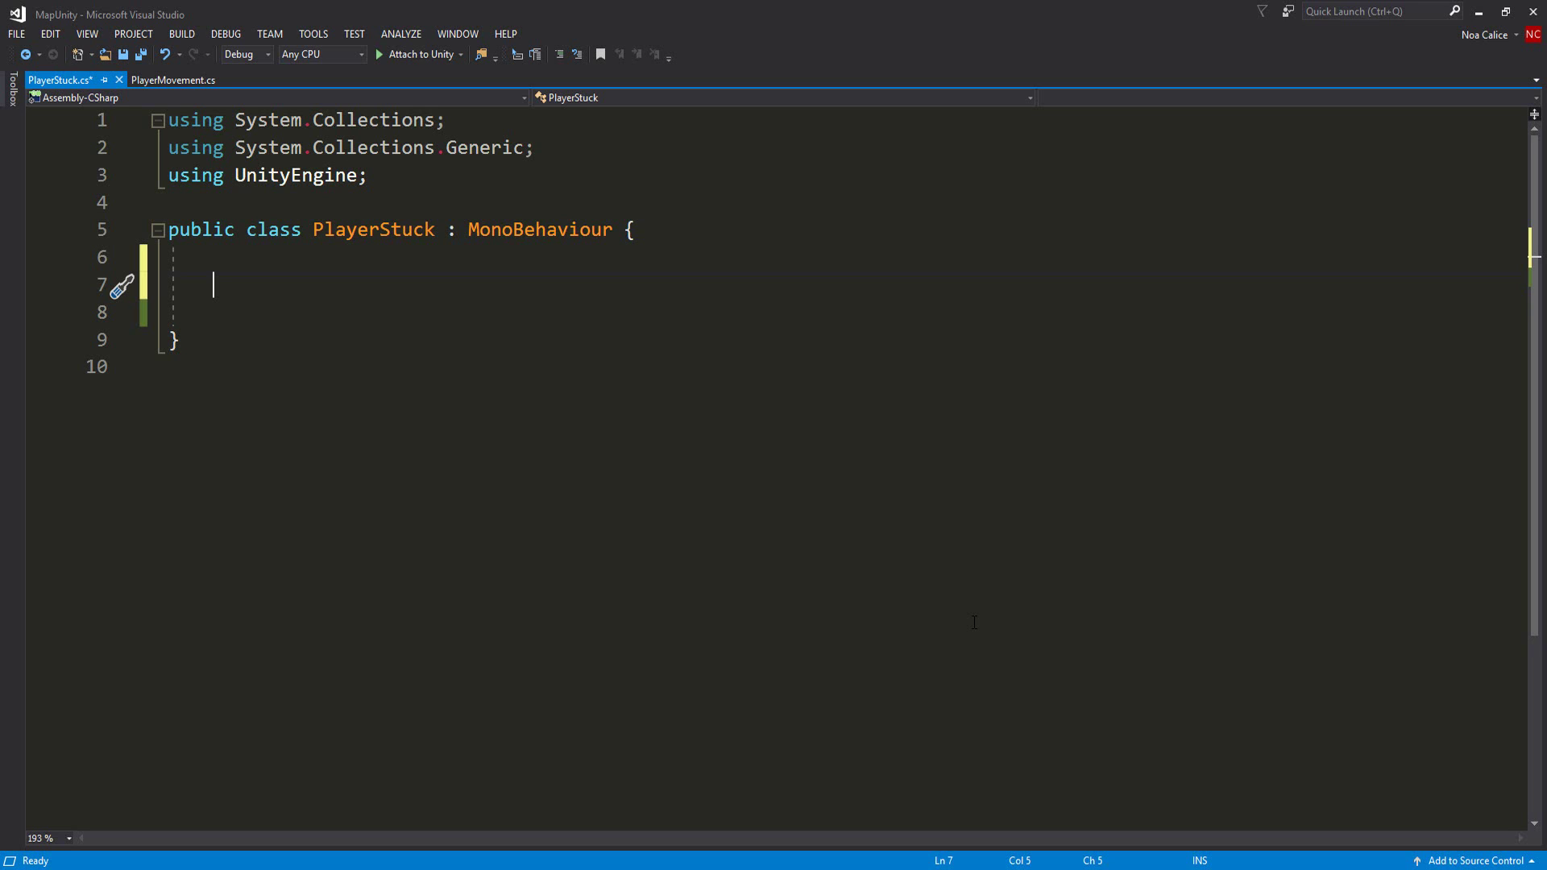
pyautogui.write('pri')
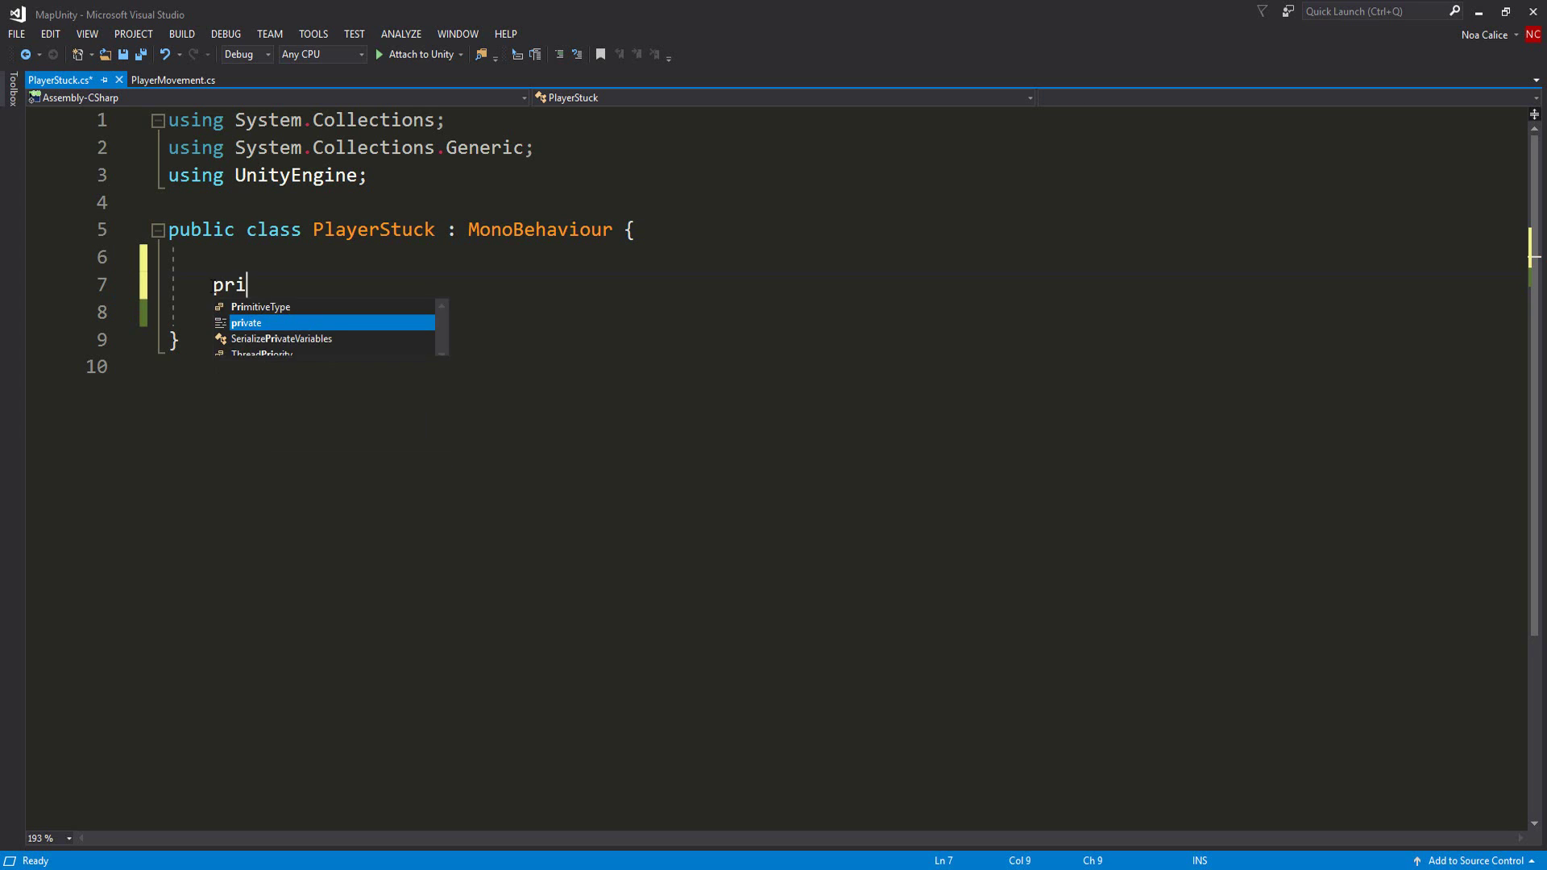
pyautogui.write('vate float c')
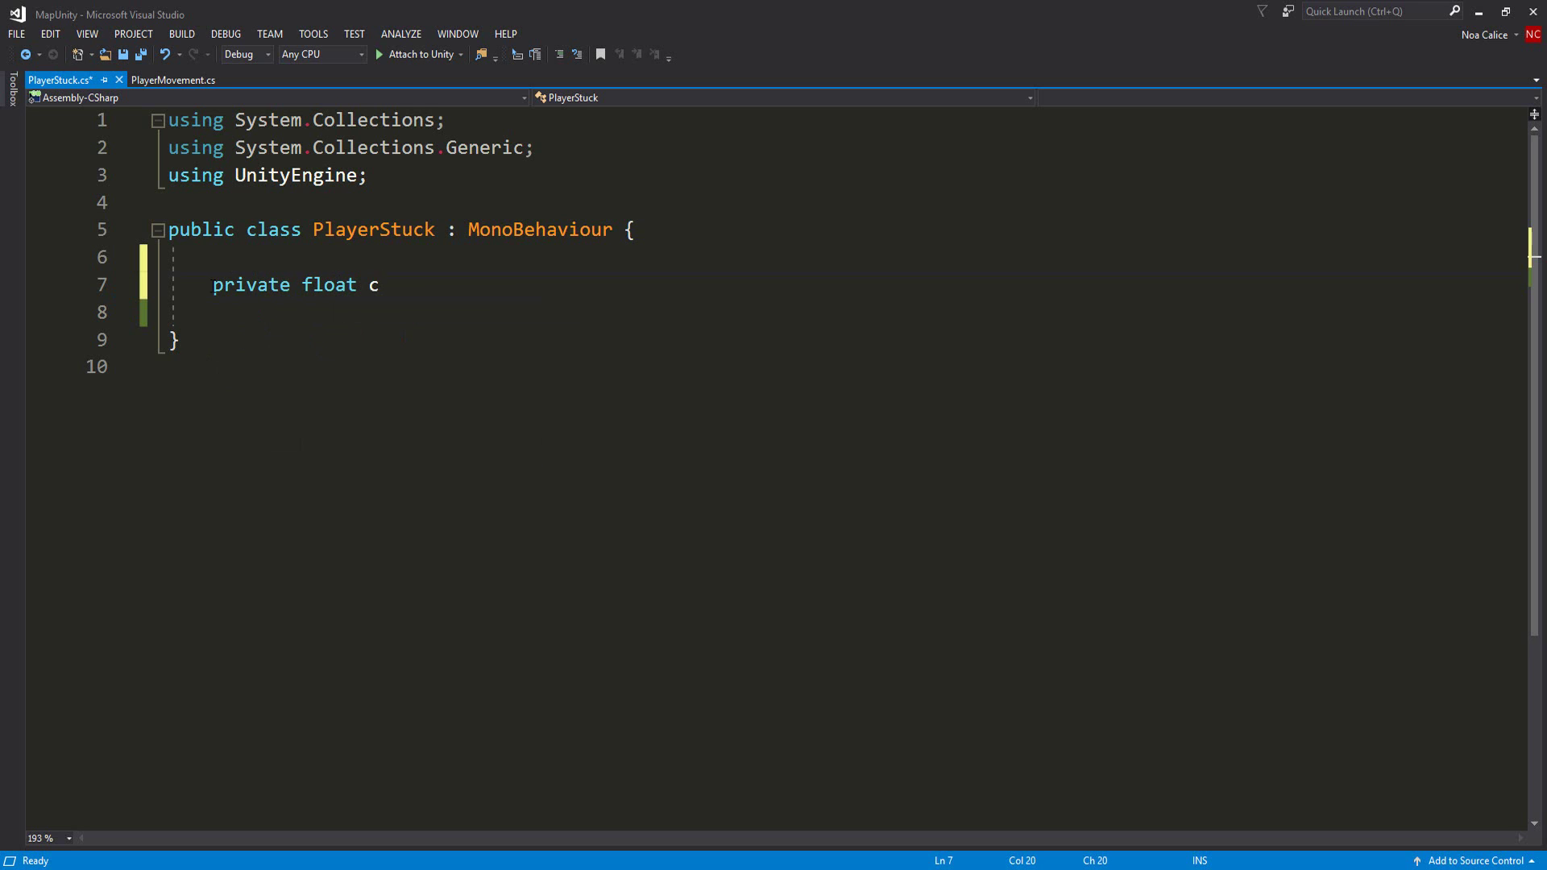
pyautogui.write('heckTime = 0.001f;')
pyautogui.hotkey('ctrl', 's')
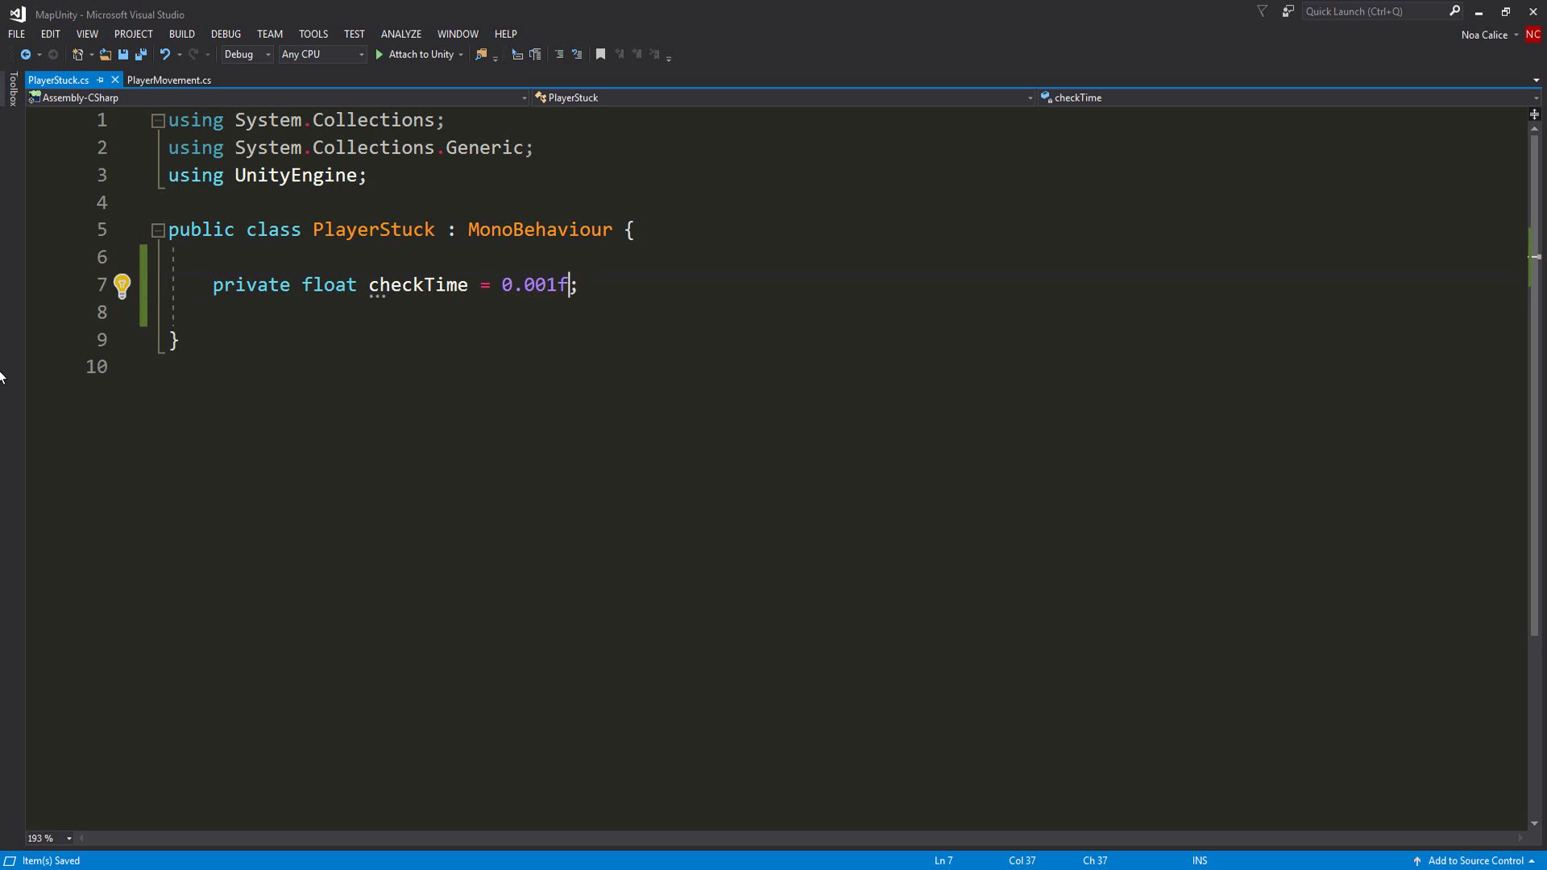
# Declare a private Vector2 named oldPos below checkTime and save the script.
pyautogui.press('End')
pyautogui.press('Return')
pyautogui.write('private V')
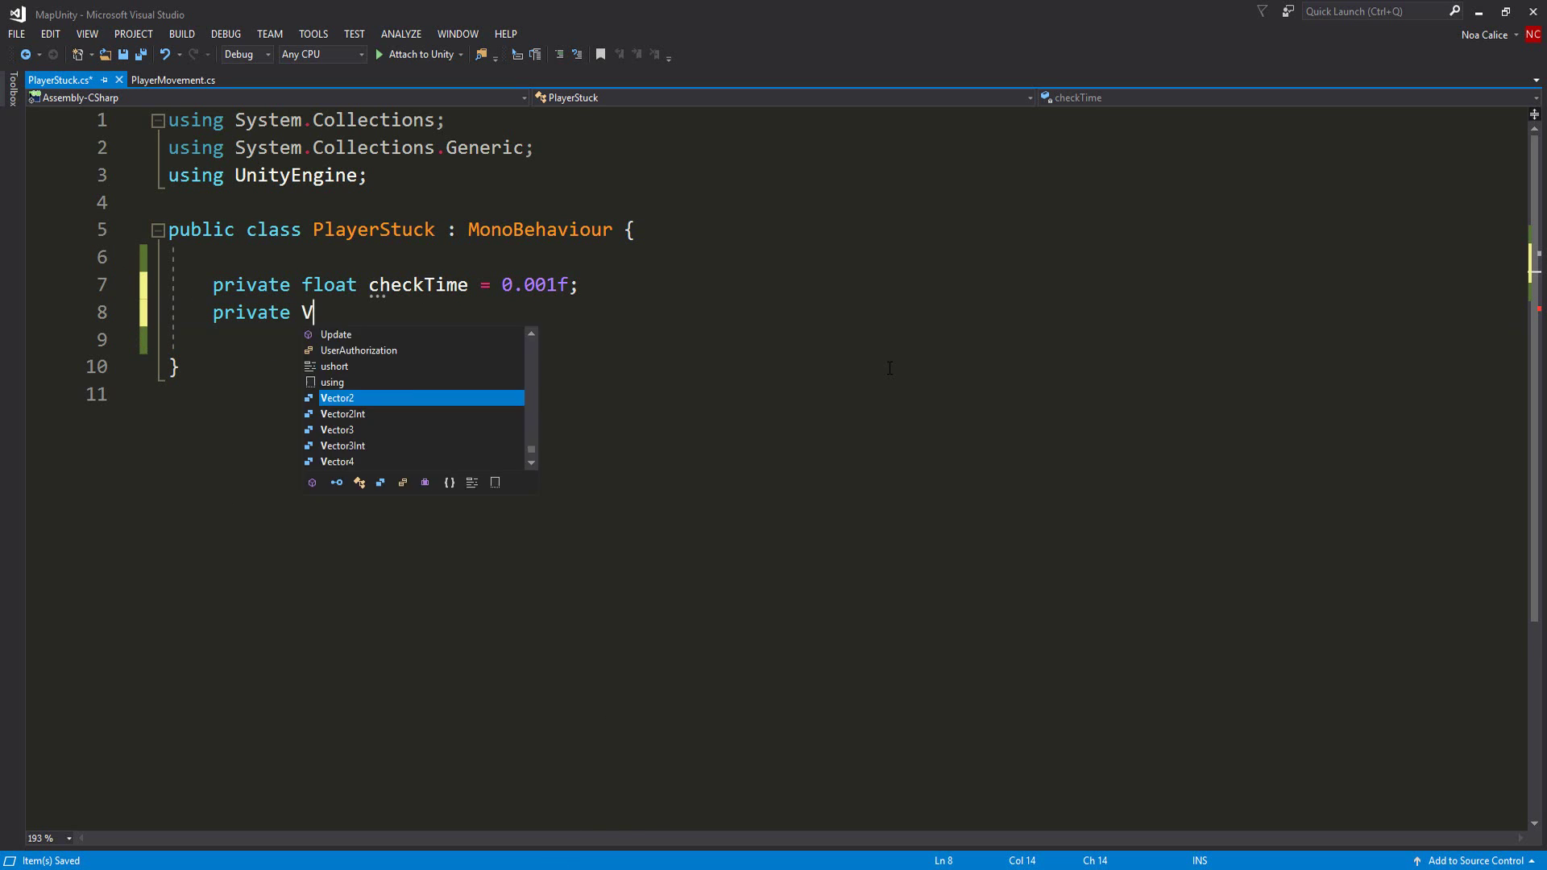
pyautogui.press('Tab')
pyautogui.write('oldPos;')
pyautogui.hotkey('ctrl', 's')
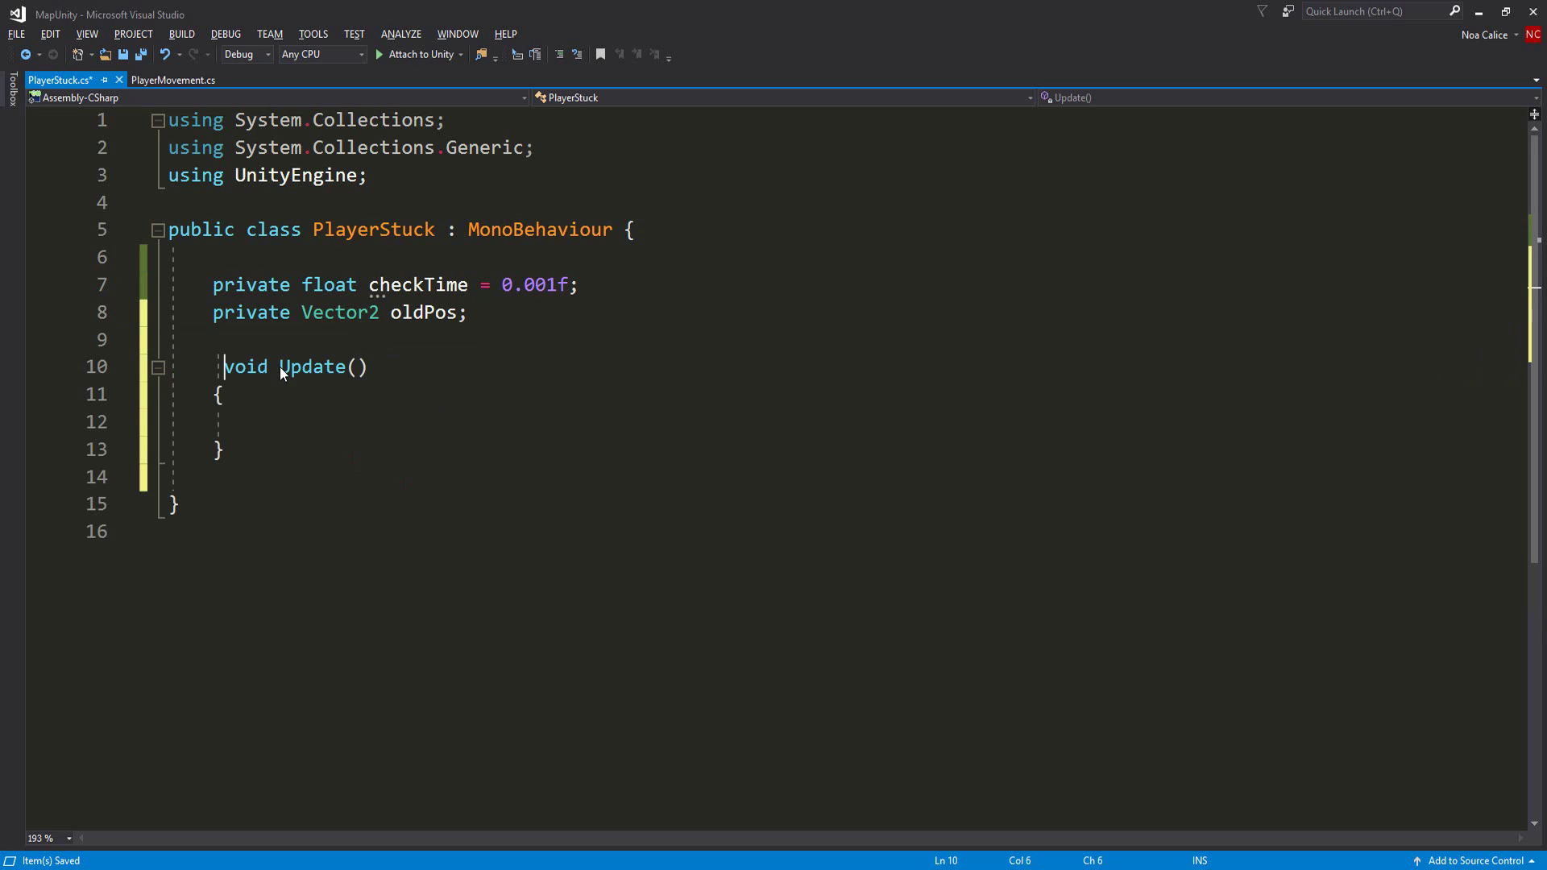
# Add an Update() method containing an if block with the condition checkTime <= 0.
pyautogui.press('BackSpace')
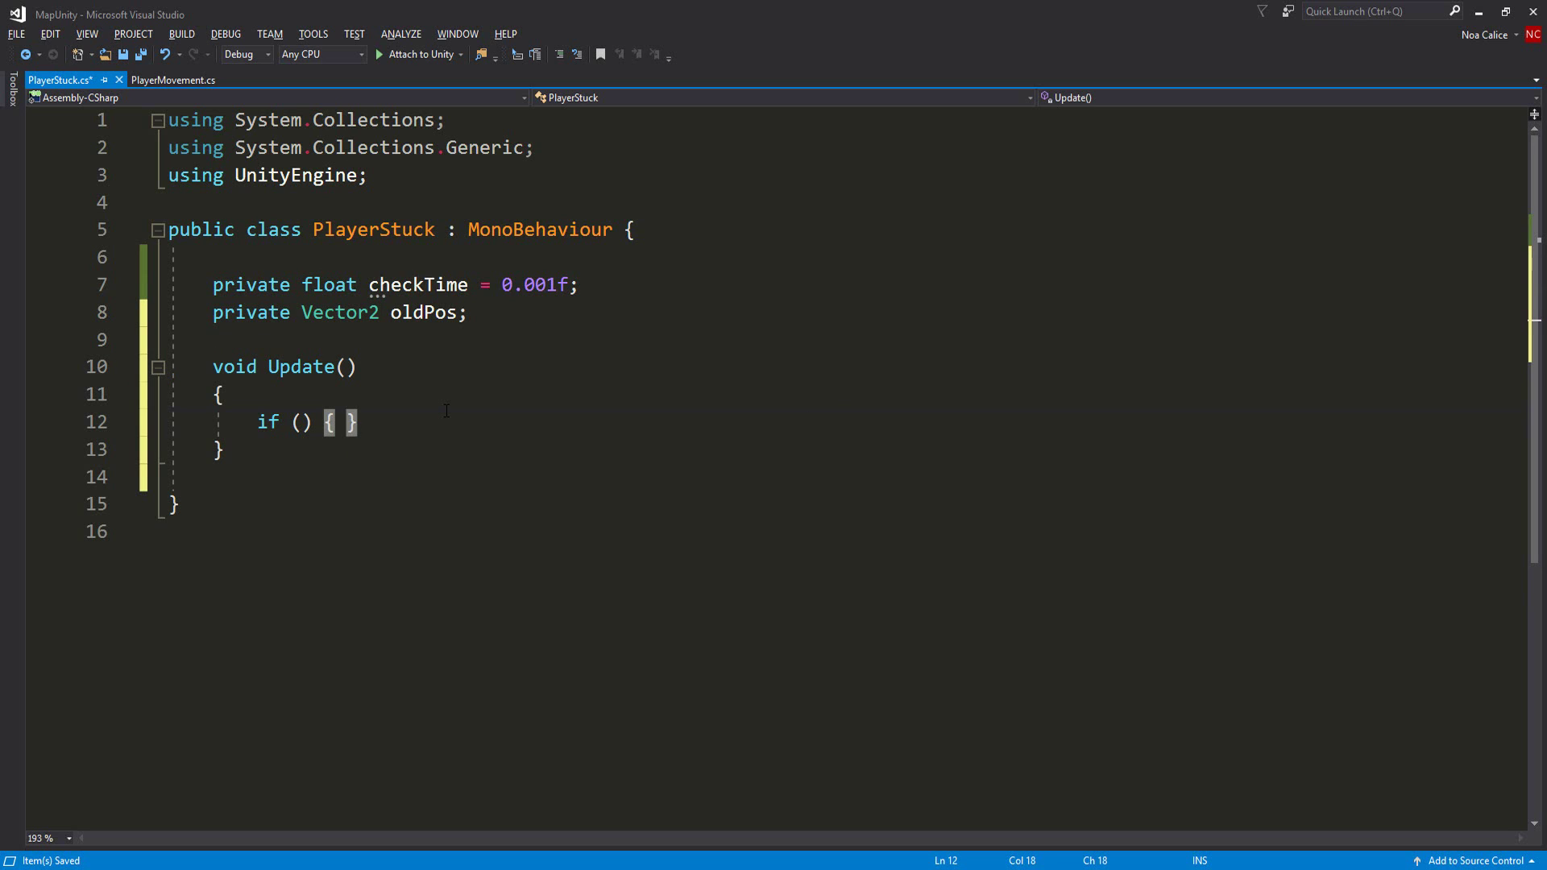
pyautogui.press('Return')
pyautogui.press('Up')
pyautogui.press('Right')
pyautogui.press('Right')
pyautogui.press('Right')
pyautogui.press('Right')
pyautogui.write('checkTime <= 0')
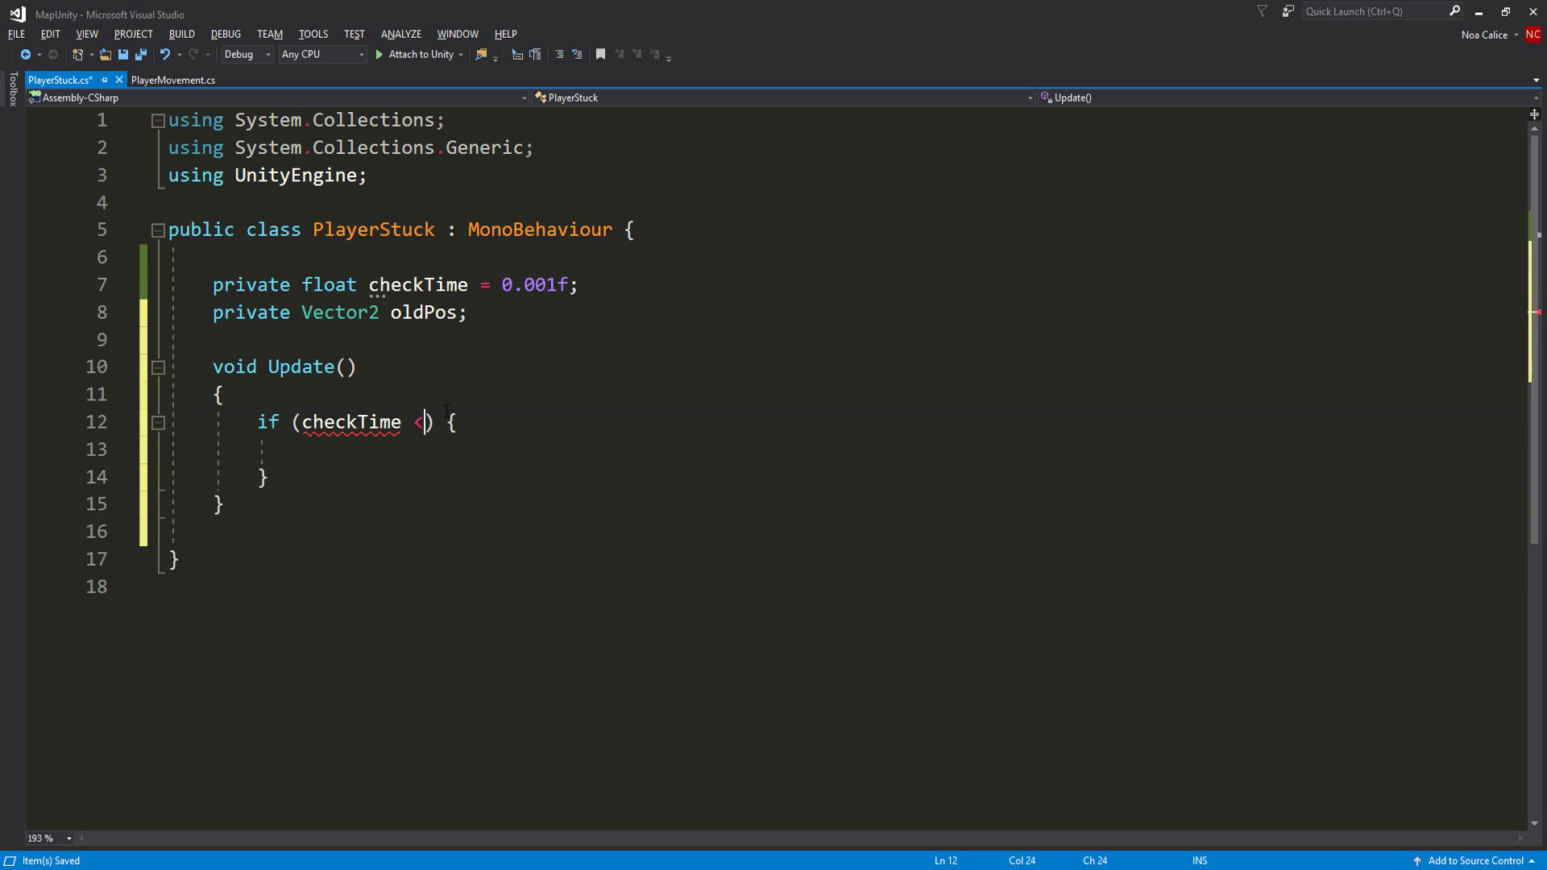
pyautogui.press('Down')
pyautogui.press('Down')
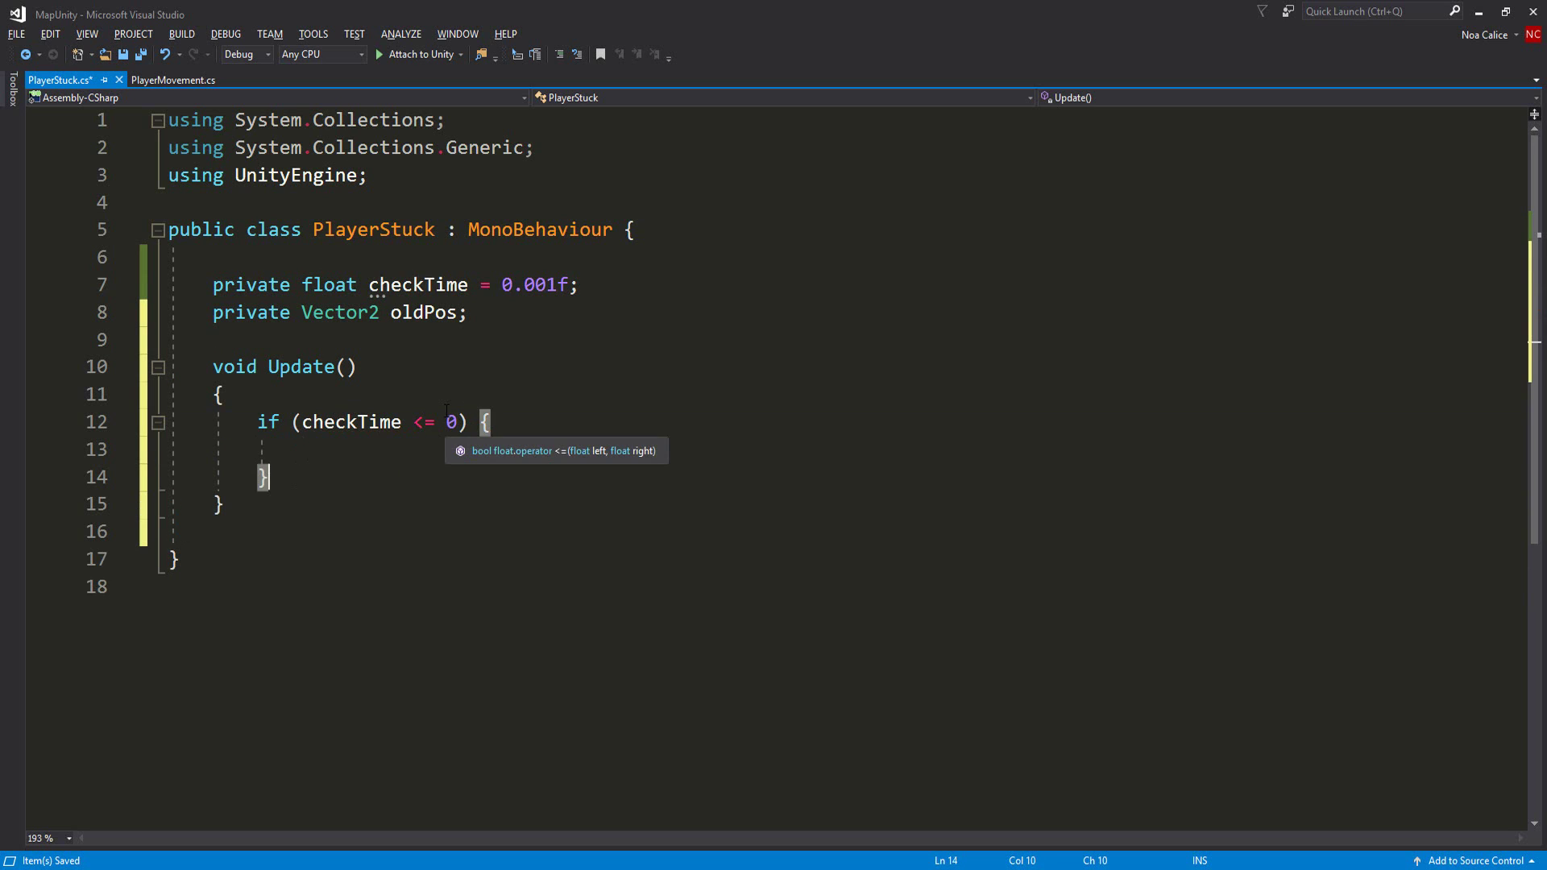
# Inside the checkTime block, store transform.position in oldPos and save.
pyautogui.press('Up')
pyautogui.write('oldPos =')
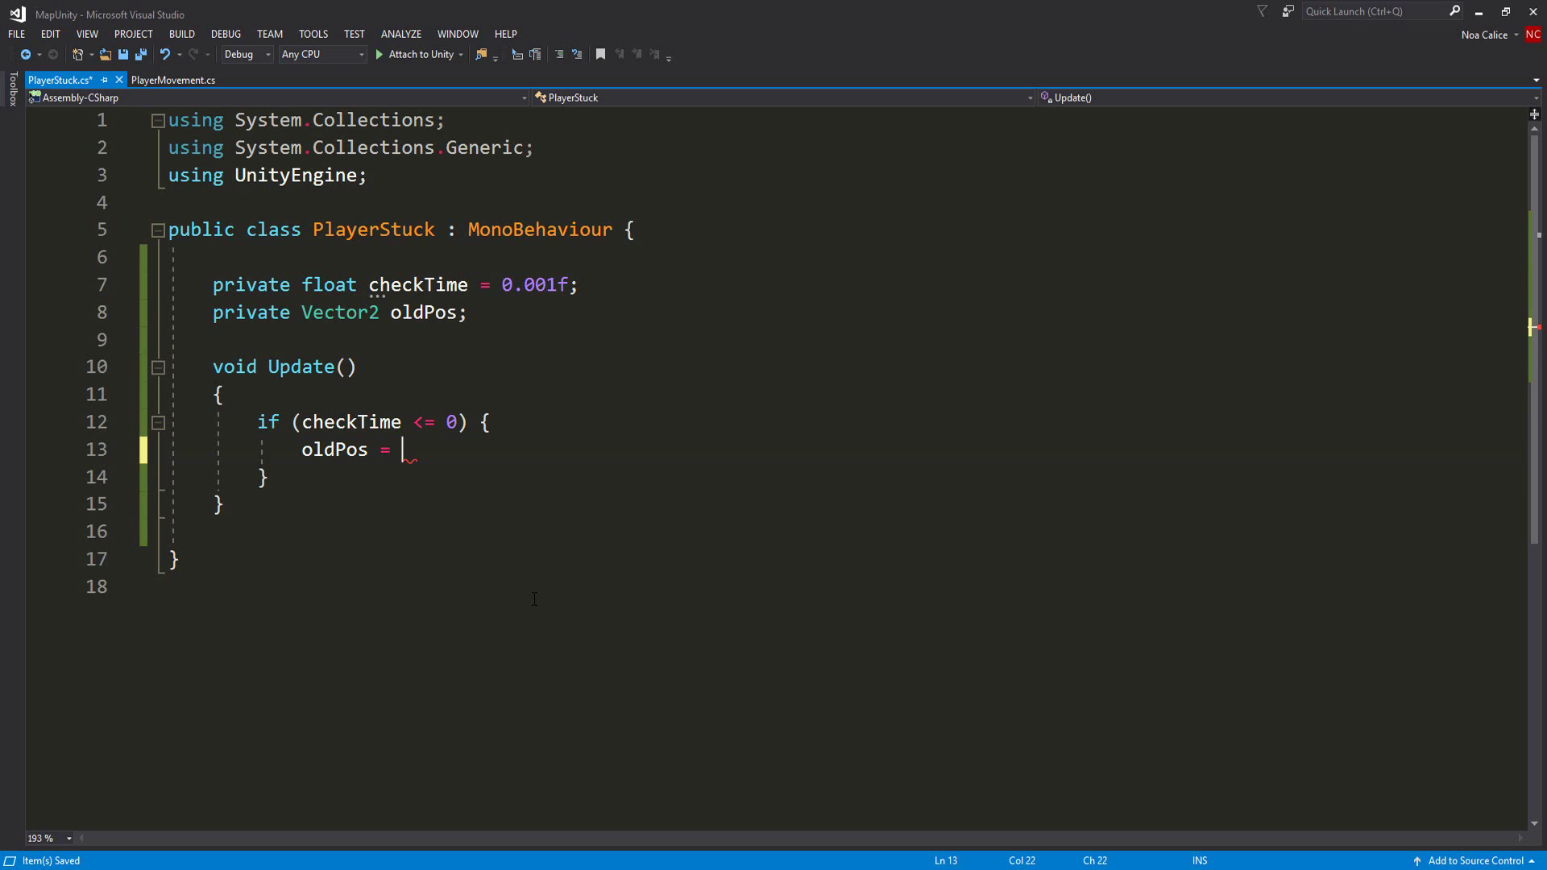
pyautogui.write(' transform.po')
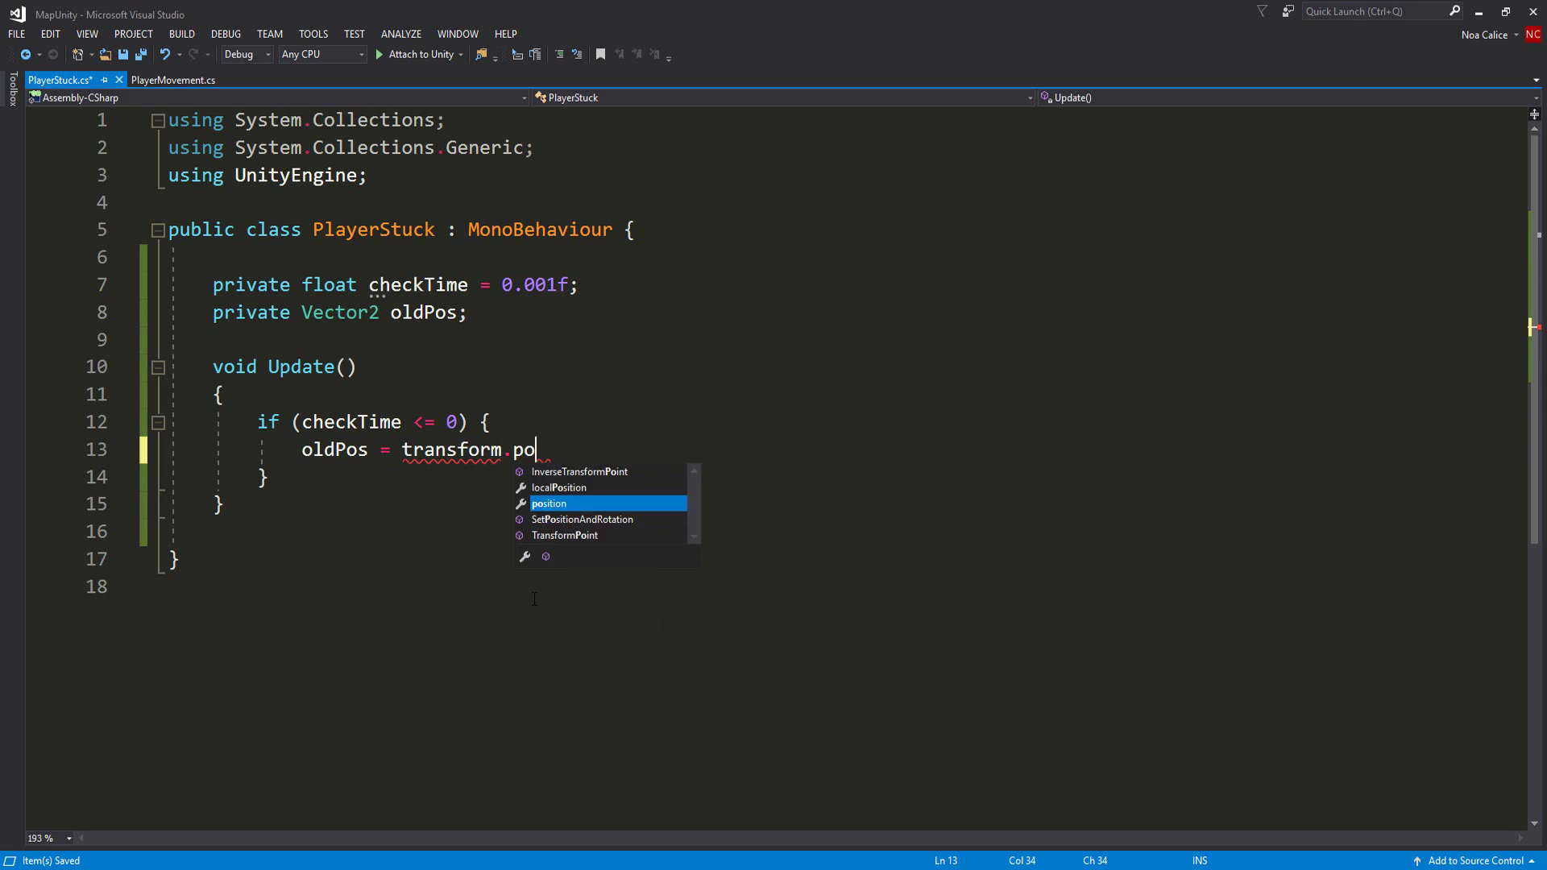
pyautogui.press('Tab')
pyautogui.write(';')
pyautogui.hotkey('ctrl', 's')
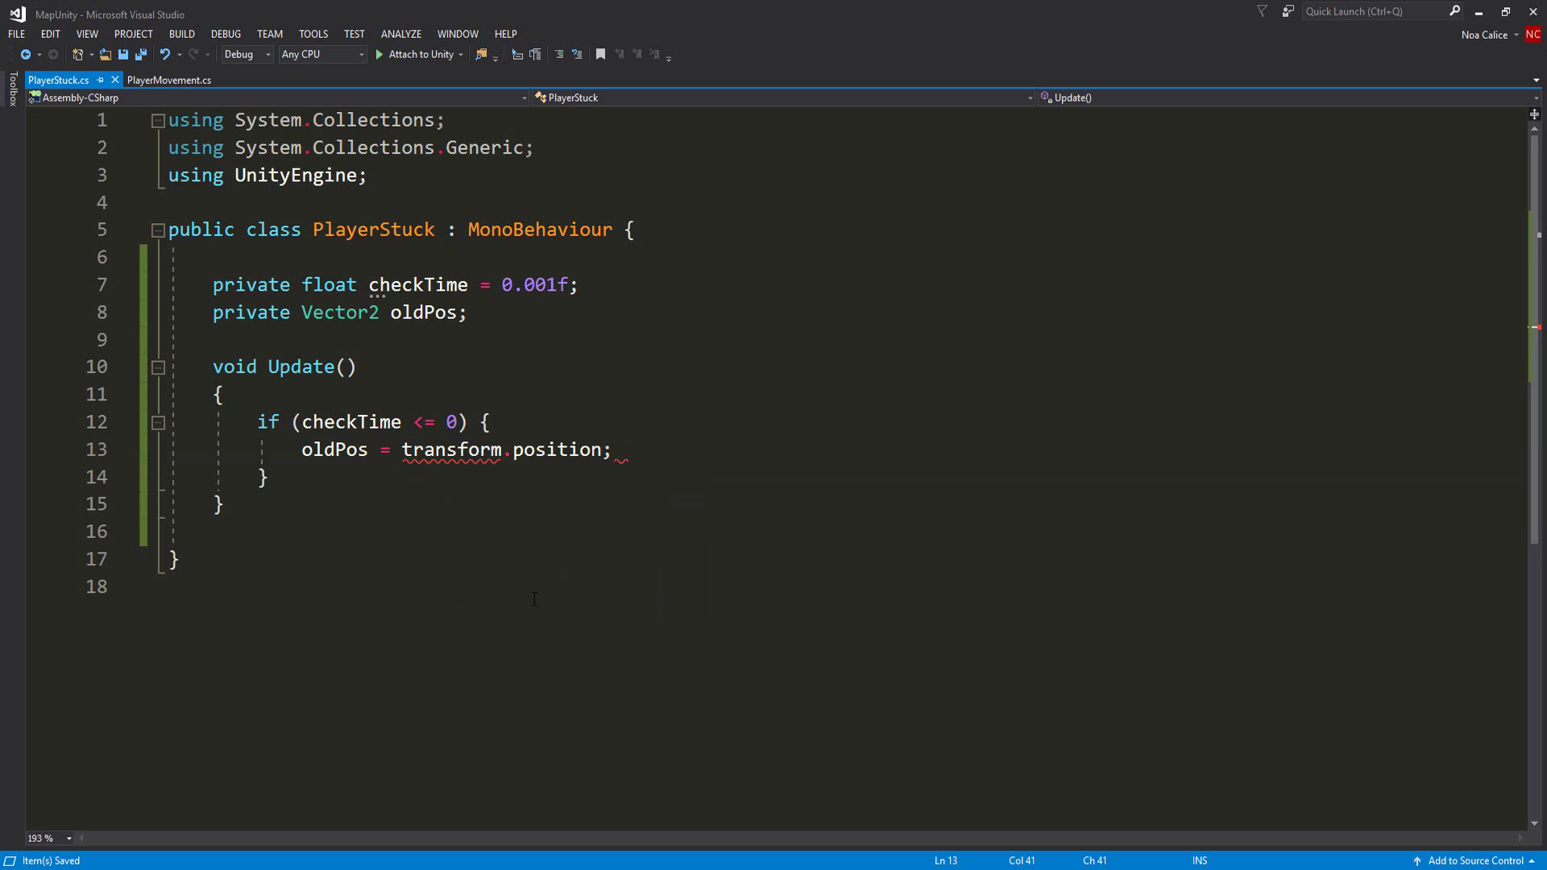
# Reset checkTime to 0.001f after the oldPos assignment and save.
pyautogui.press('Return')
pyautogui.write('checkTime = 0.0')
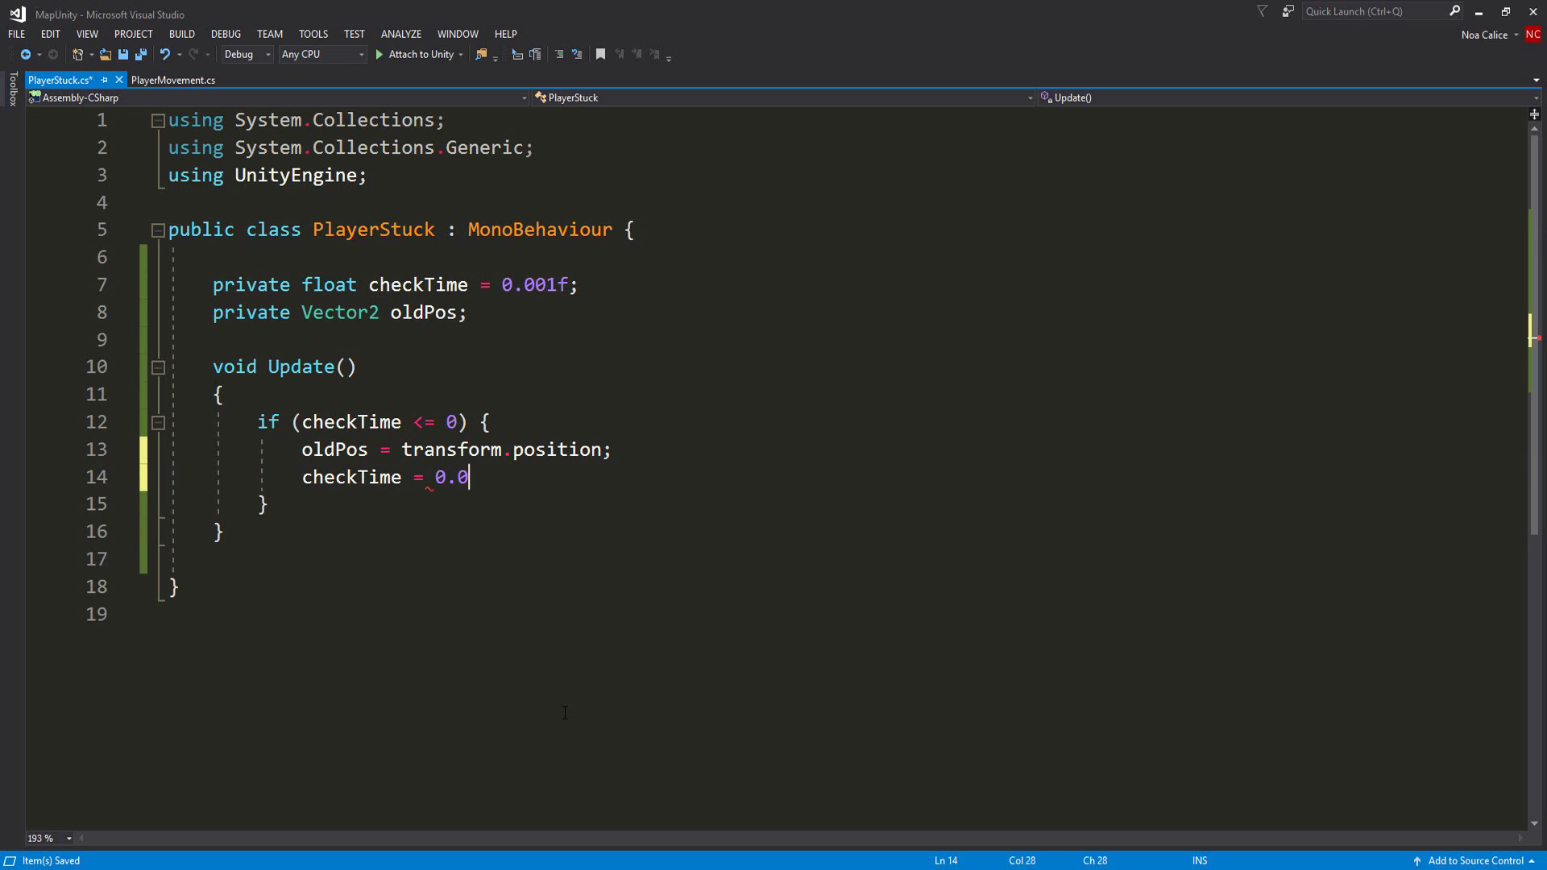
pyautogui.write('01f;')
pyautogui.hotkey('ctrl', 's')
# Add an else branch that decreases checkTime by Time.deltaTime and save.
pyautogui.click(297, 513)
pyautogui.write('else { }')
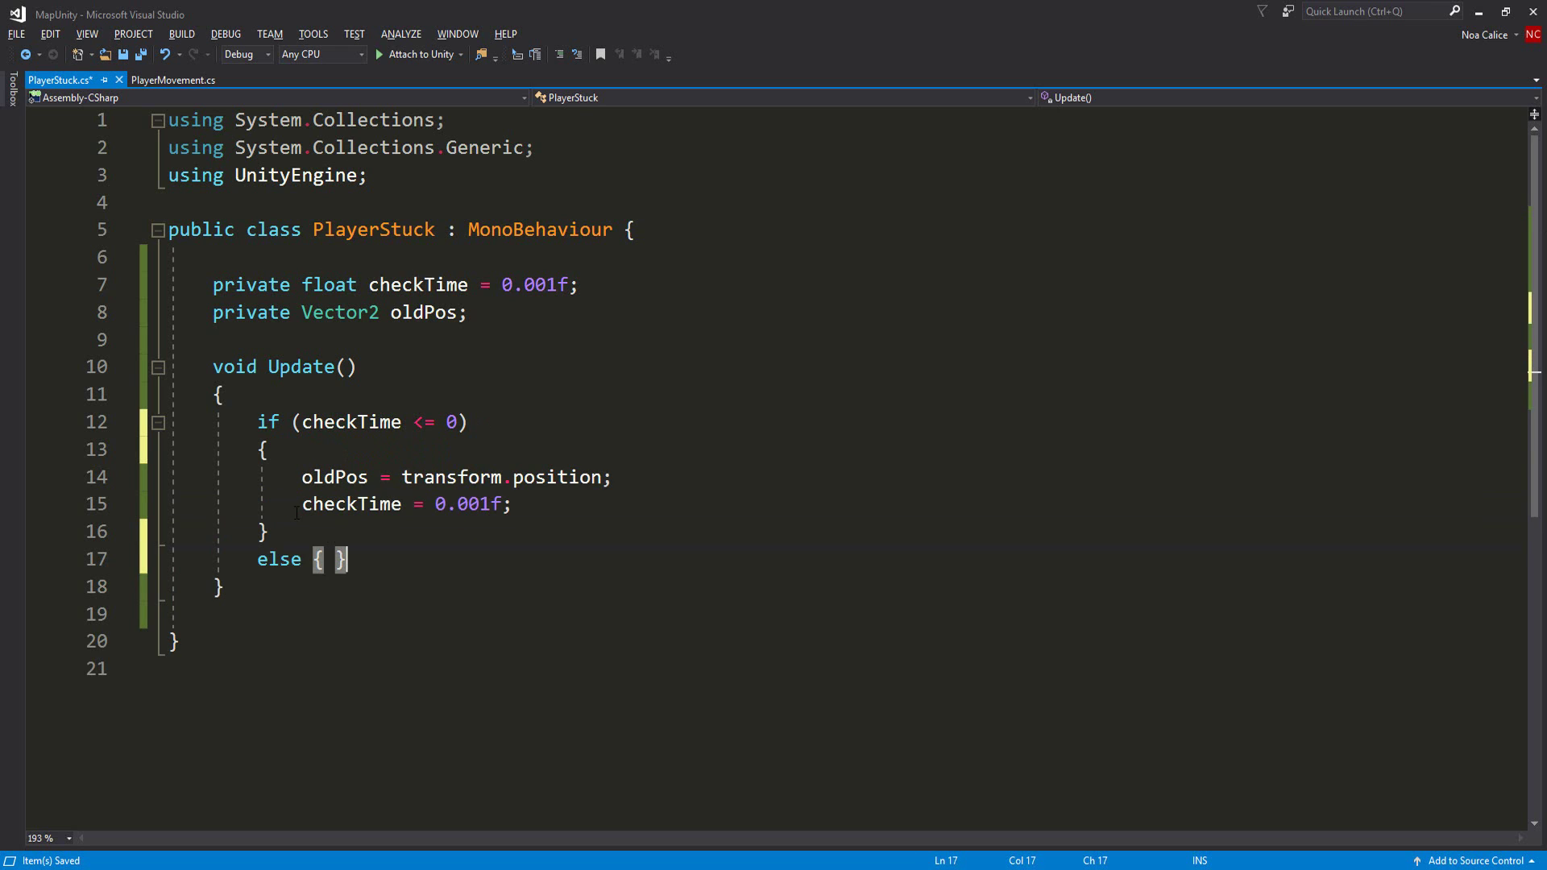
pyautogui.press('Return')
pyautogui.write('checkTime -= Time.deltaTime;')
pyautogui.hotkey('ctrl', 's')
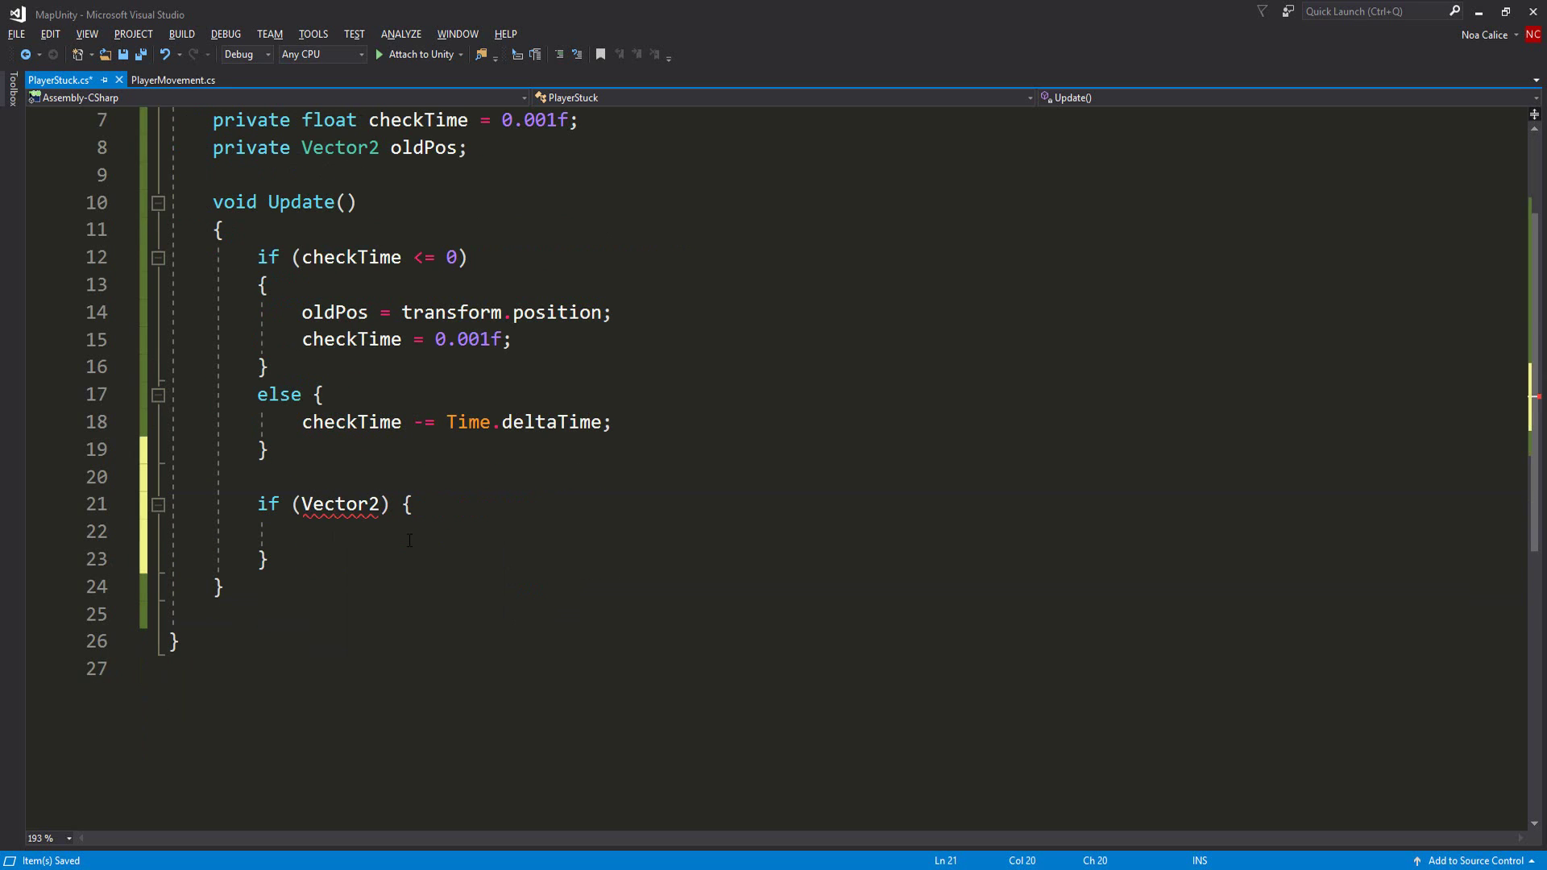
# Complete the second if condition as Vector2.Distance(transform.position, oldPos) < 0.1f and save.
pyautogui.write('.Distance()')
pyautogui.press('Left')
pyautogui.write('transform.position, oldPos')
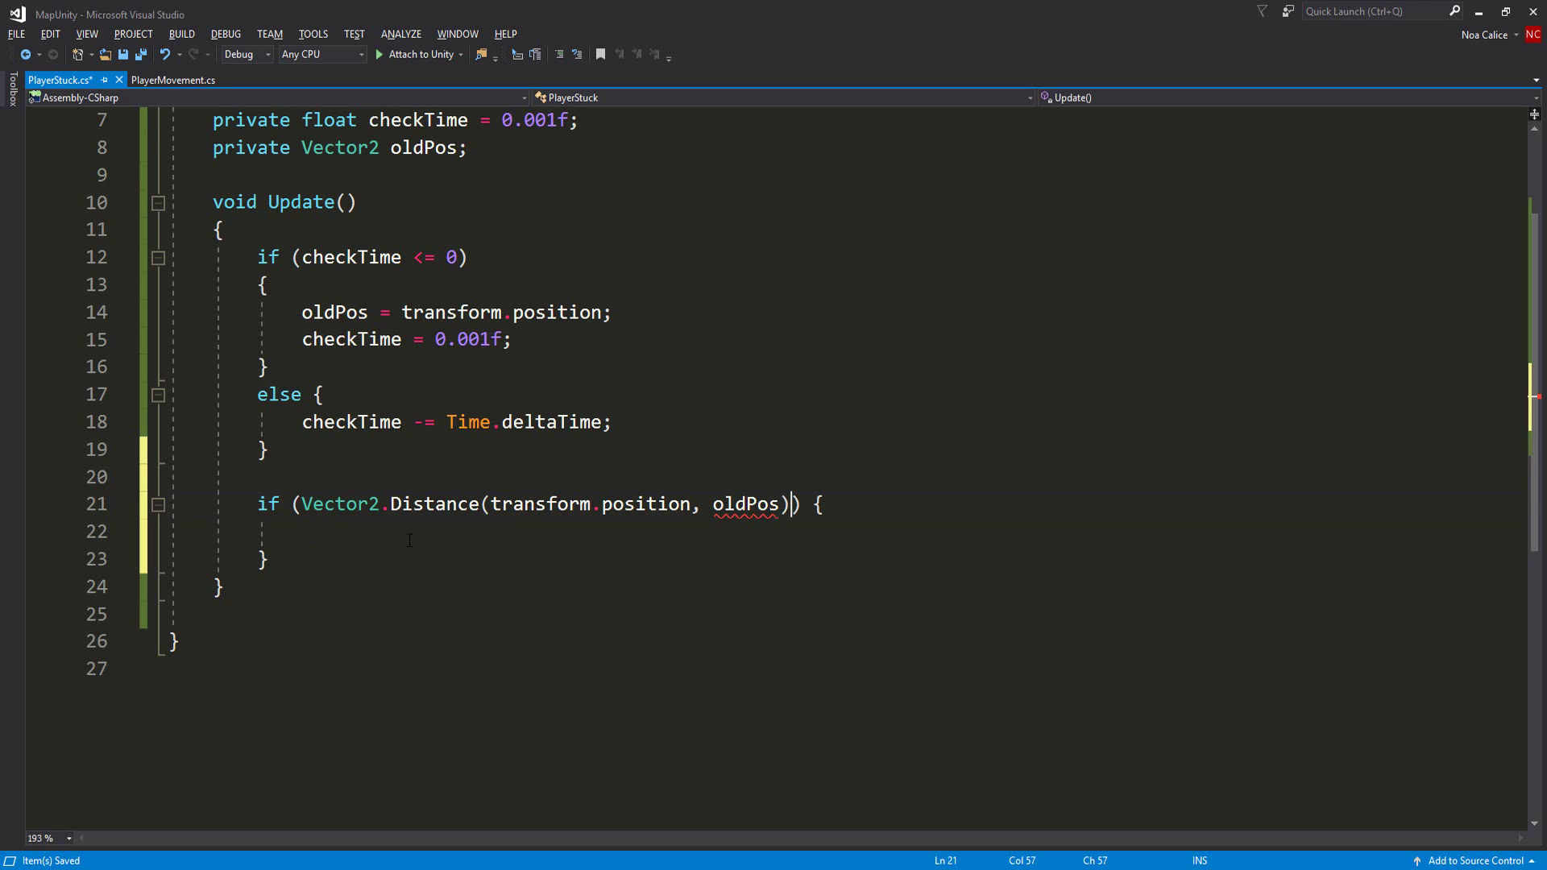
pyautogui.write('< 0.')
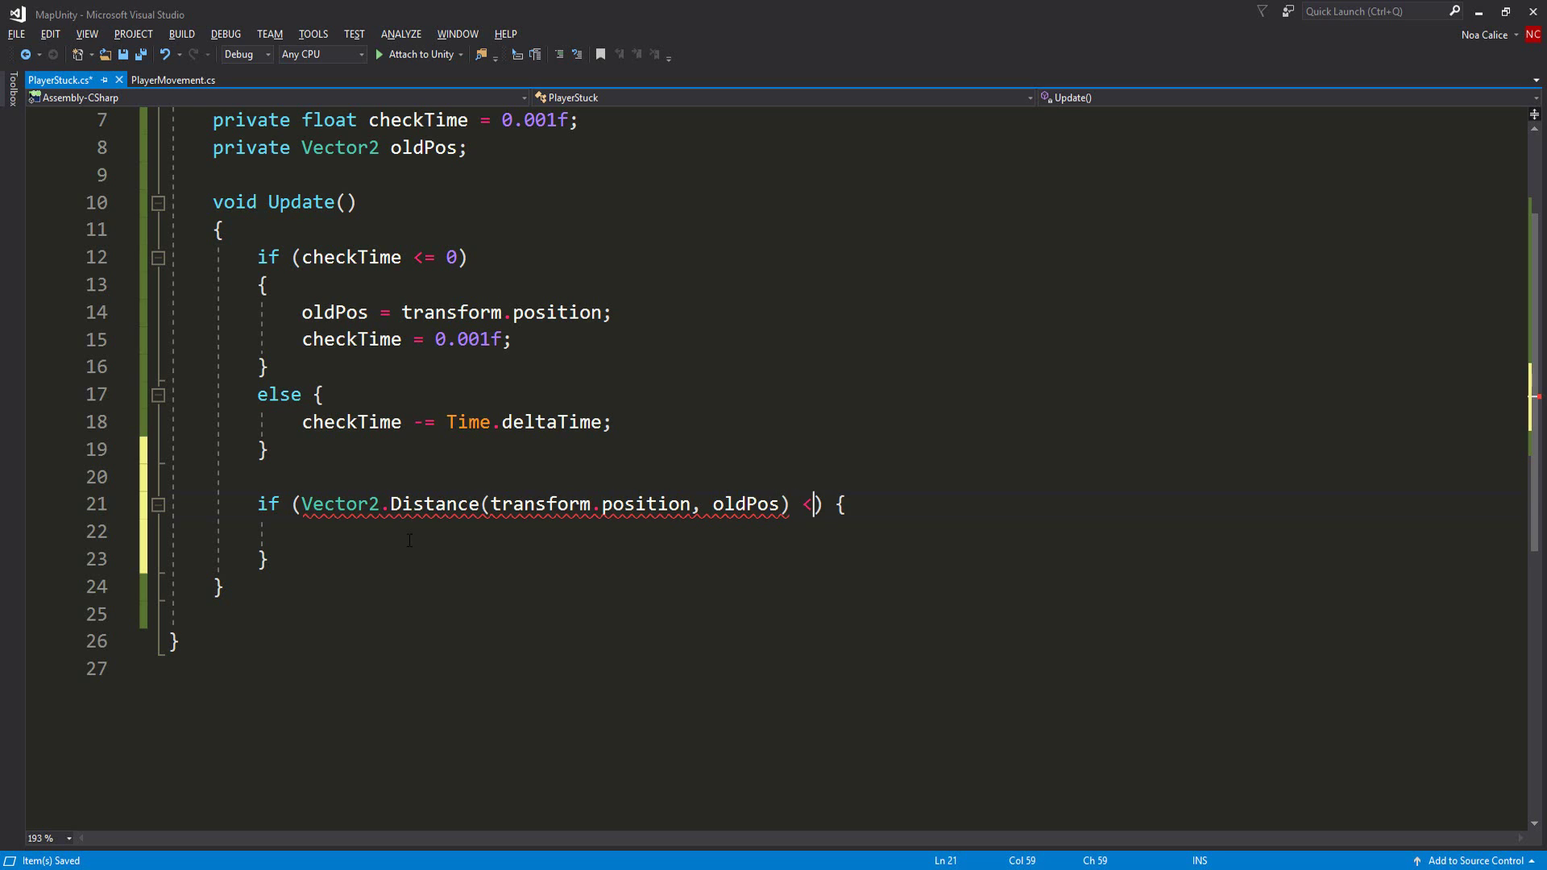
pyautogui.write('1f')
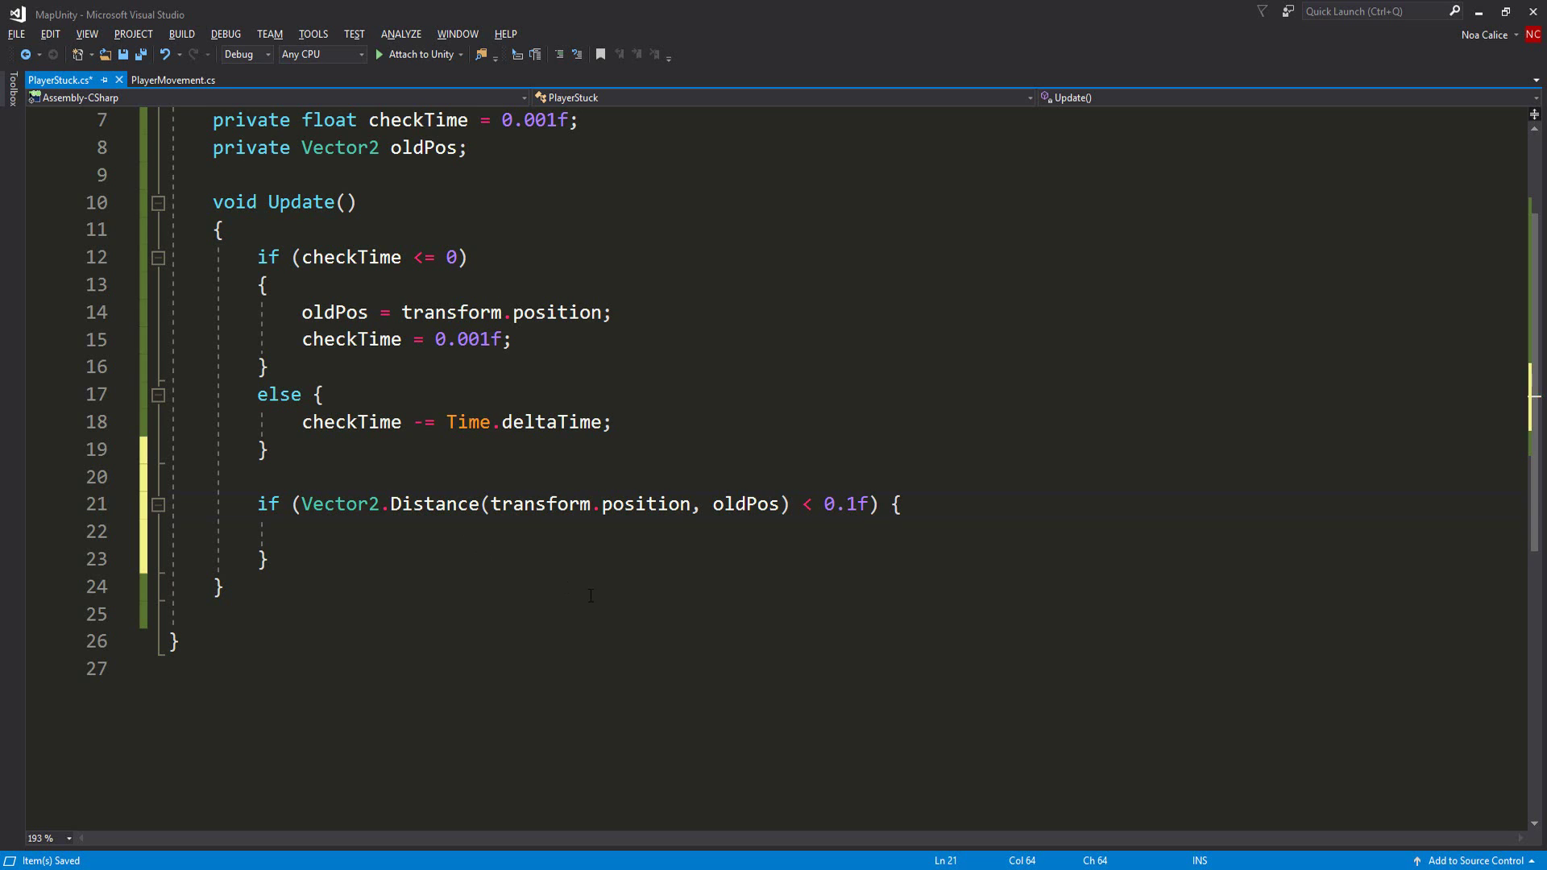
pyautogui.hotkey('ctrl', 's')
# Declare a private PlayerMovement variable named mapIcon below oldPos.
pyautogui.scroll(2, 500, 307)
pyautogui.click(500, 309)
pyautogui.press('Return')
pyautogui.write('private ')
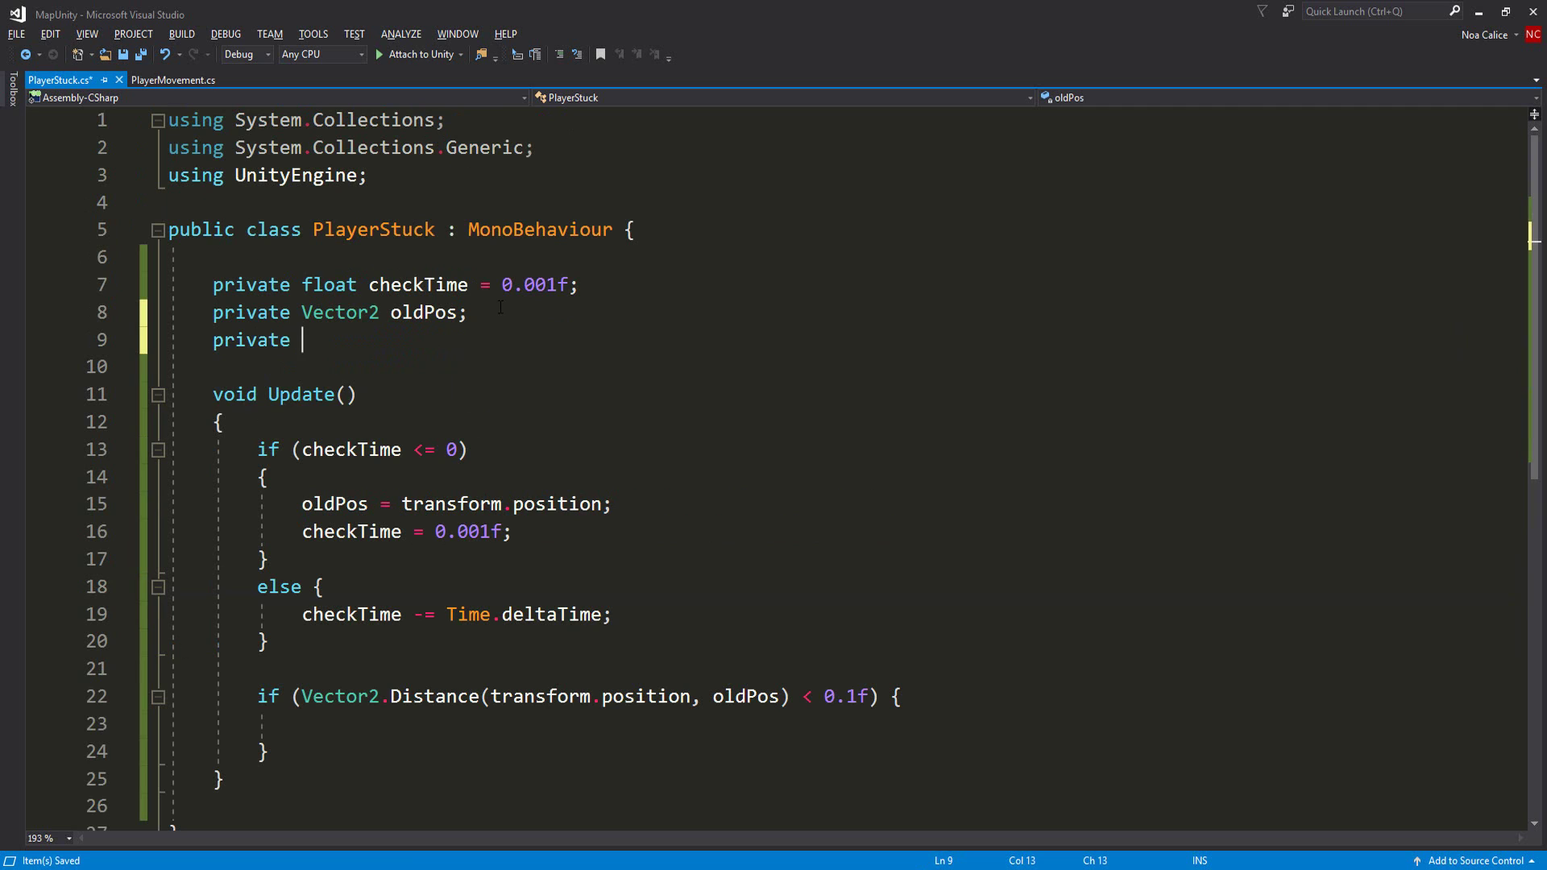
pyautogui.write('PlayerMovement mapIcon;')
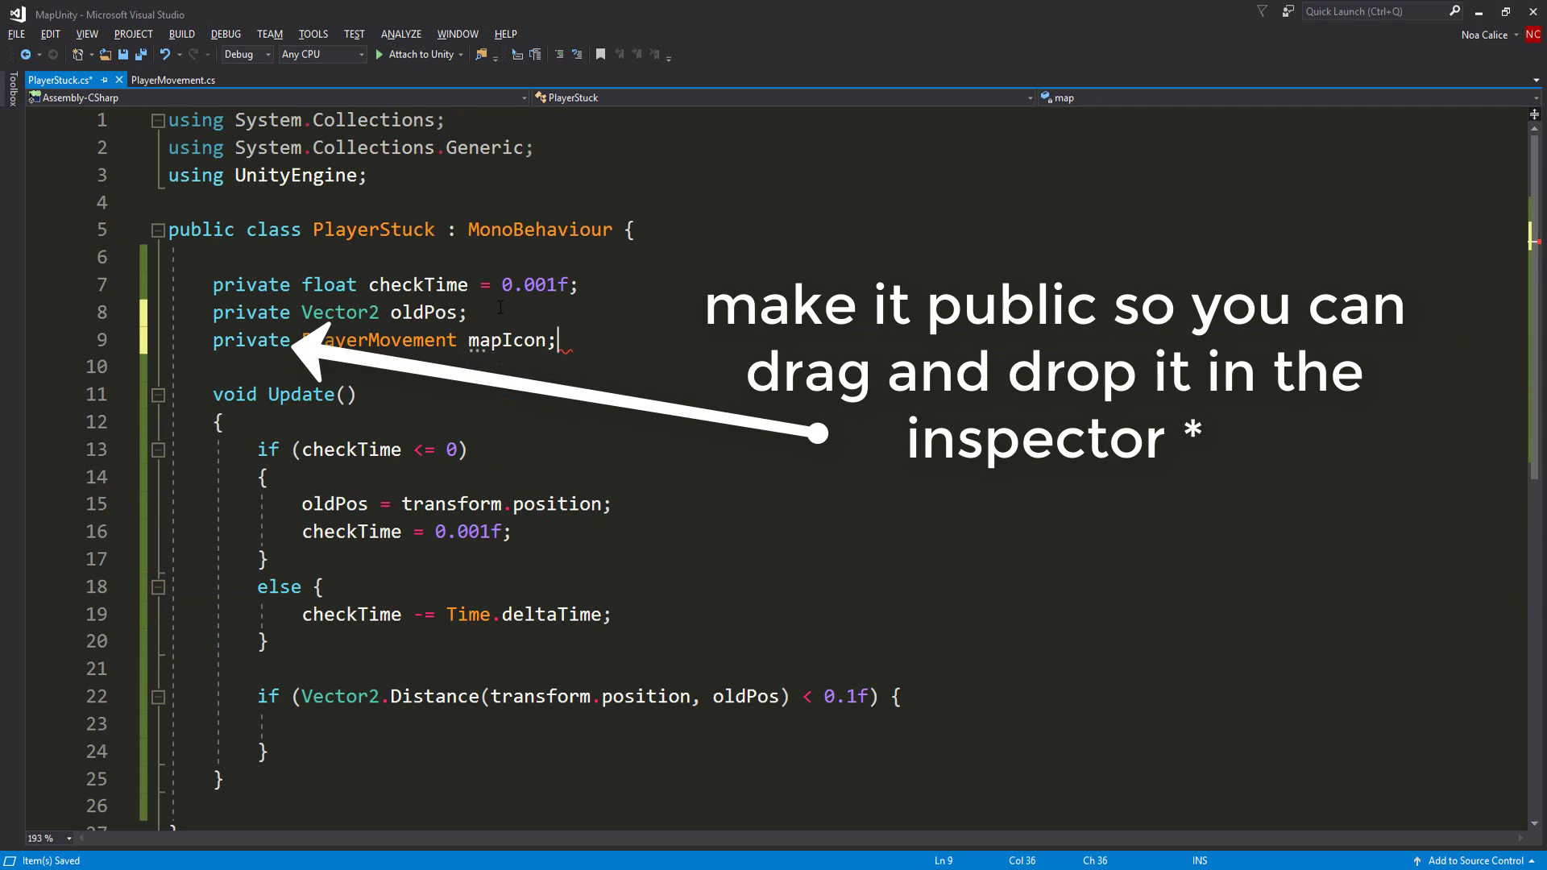
# Set mapIcon.speed to 0 inside the distance check and save the script.
pyautogui.click(402, 725)
pyautogui.write('mapIcon.sp')
pyautogui.press('Tab')
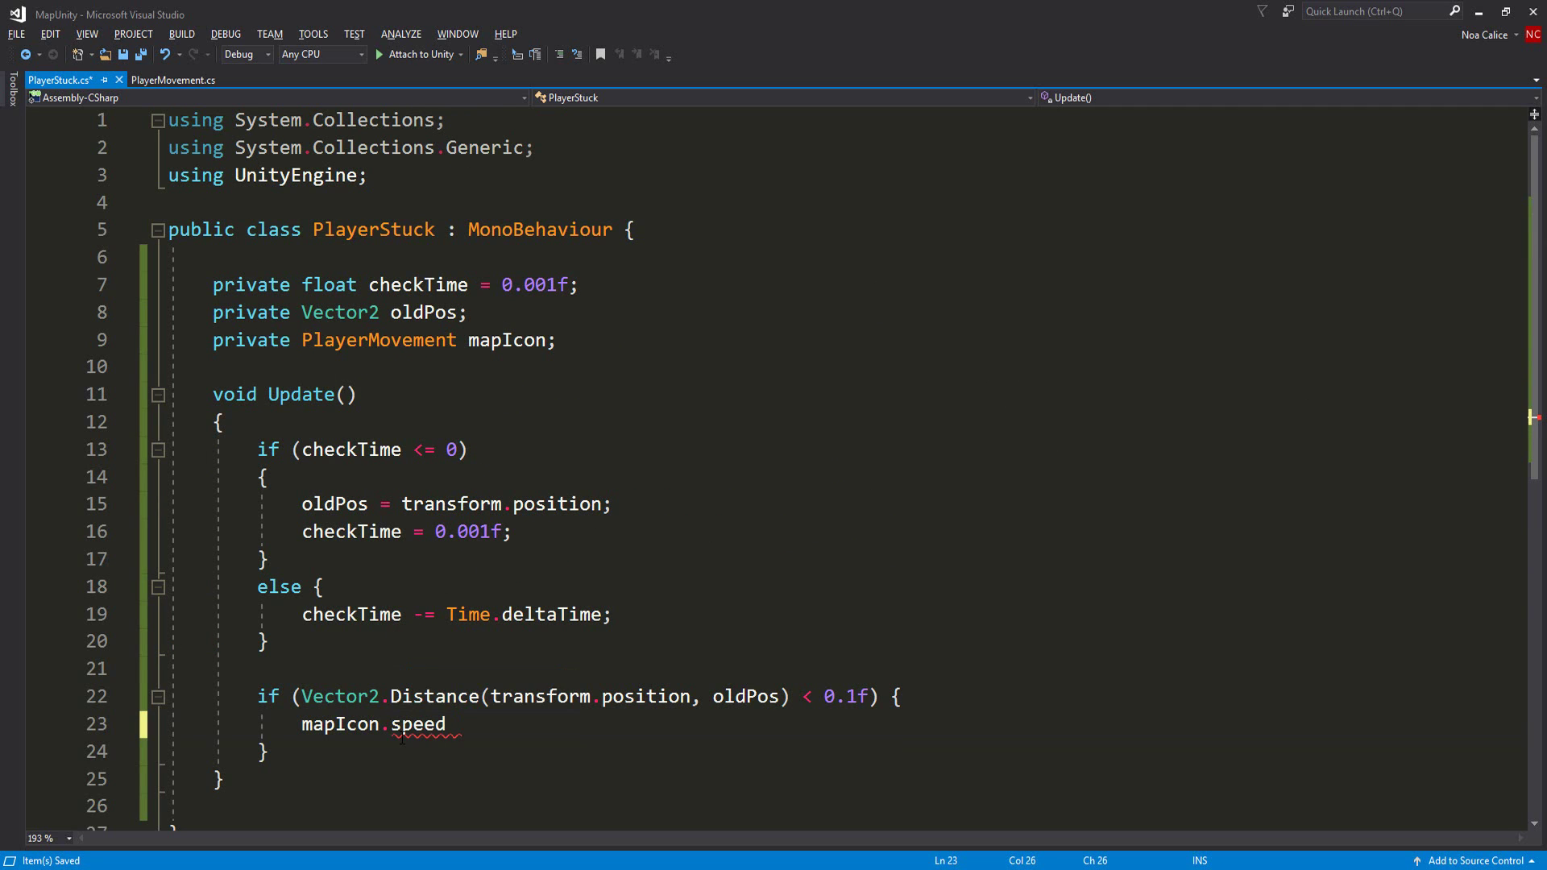
pyautogui.write('= 0;')
pyautogui.hotkey('ctrl', 's')
# In the else branch of the distance check, set mapIcon.speed to 2 and save.
pyautogui.scroll(-1, 355, 757)
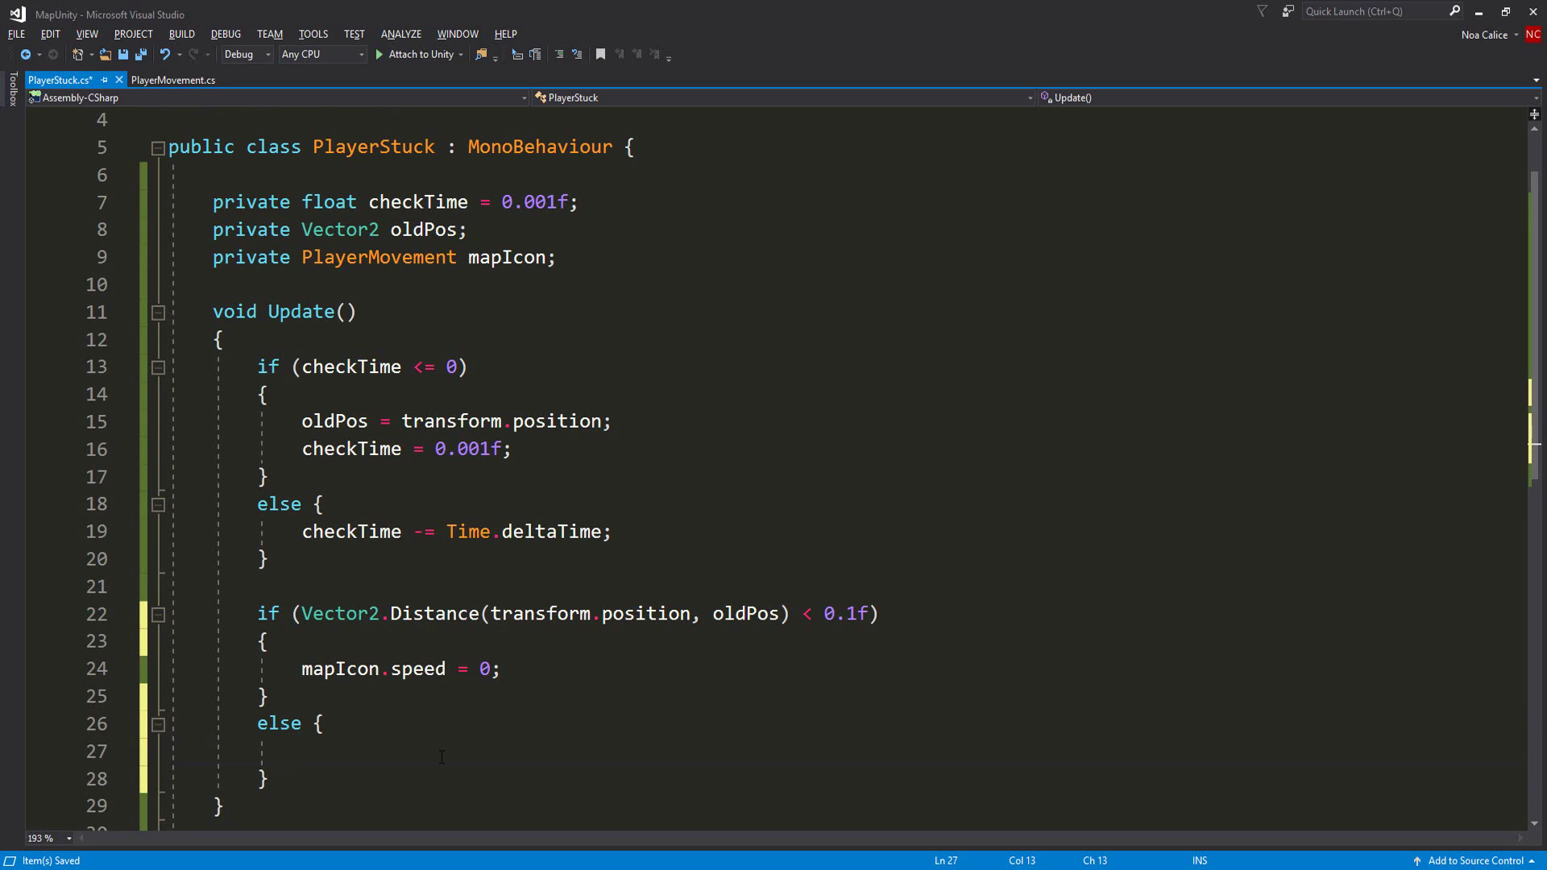
pyautogui.write('map')
pyautogui.press('Tab')
pyautogui.write('.speed = 2')
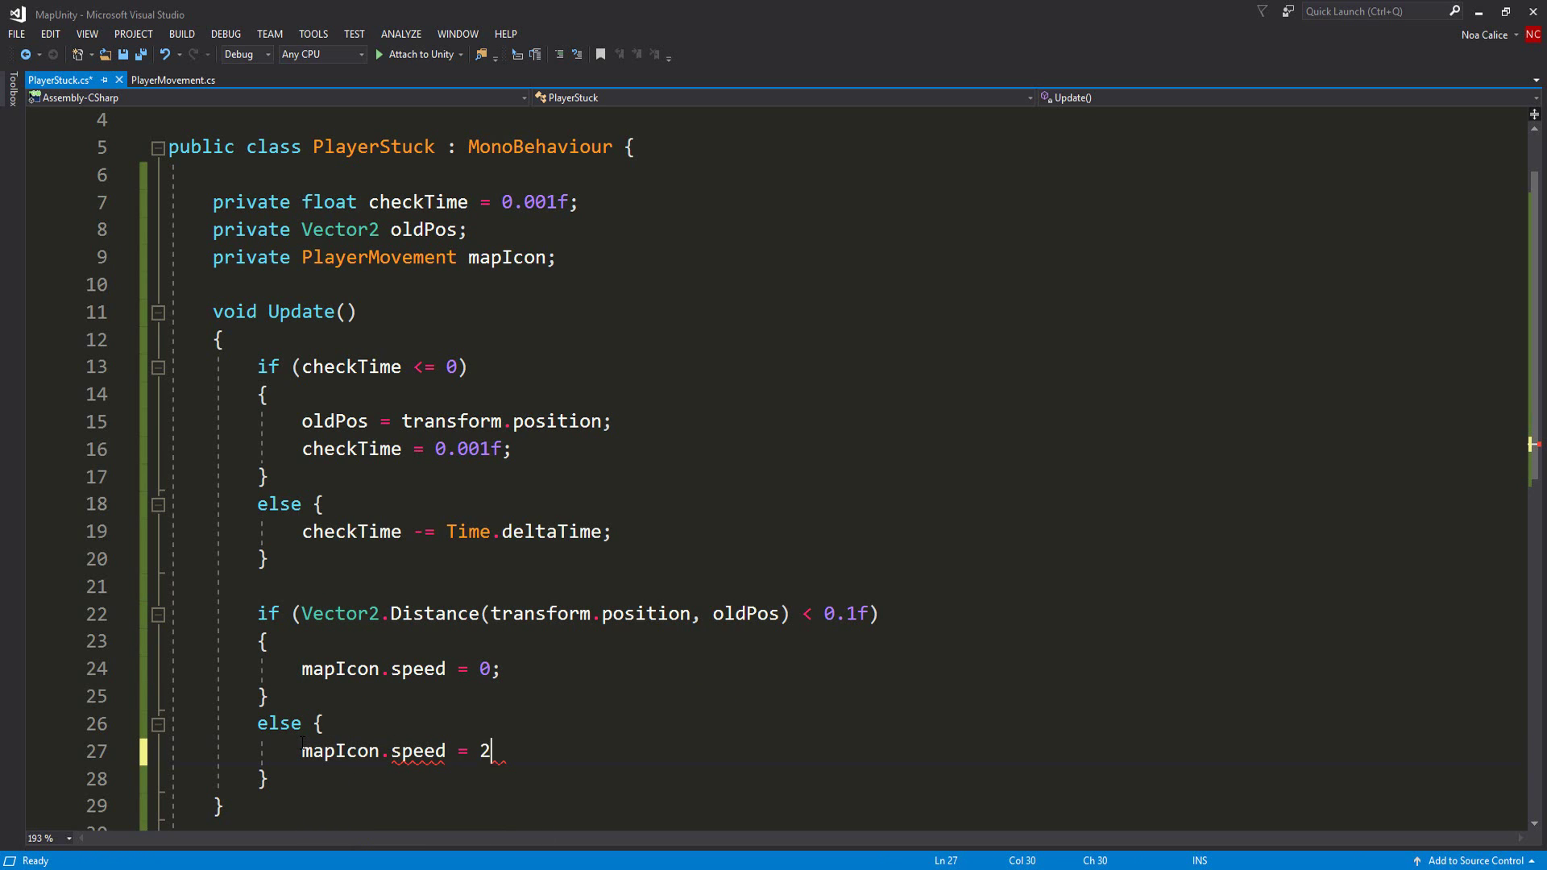
pyautogui.write(';')
pyautogui.hotkey('ctrl', 's')
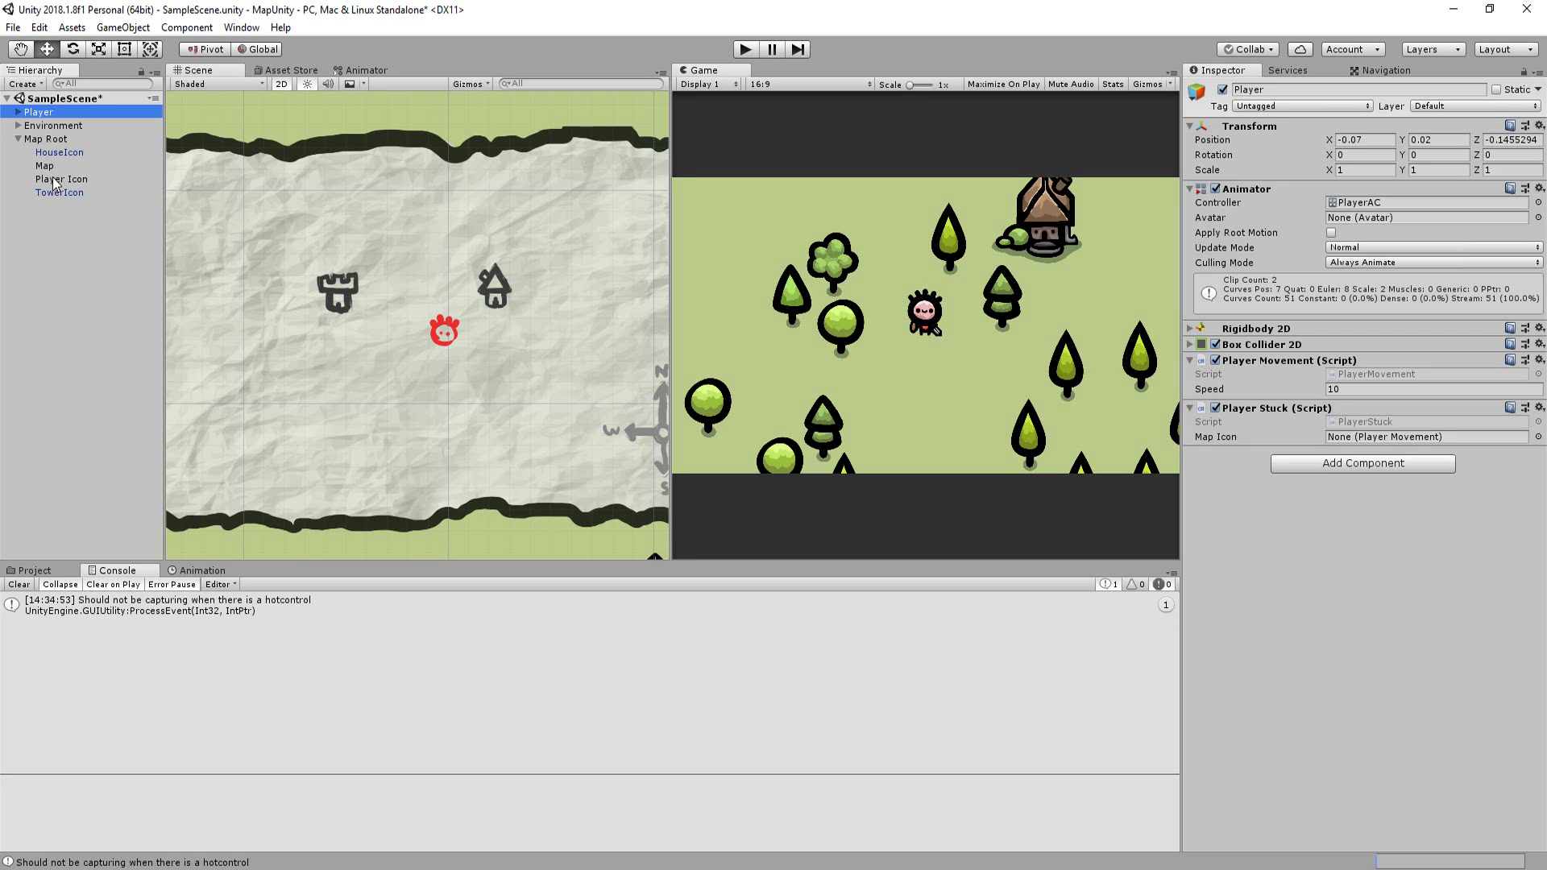
# Assign Player Icon to the Map Icon reference of the Player's PlayerStuck script and run the scene.
pyautogui.moveTo(56, 180); pyautogui.dragTo(1381, 437)
pyautogui.hotkey('ctrl', 'p')
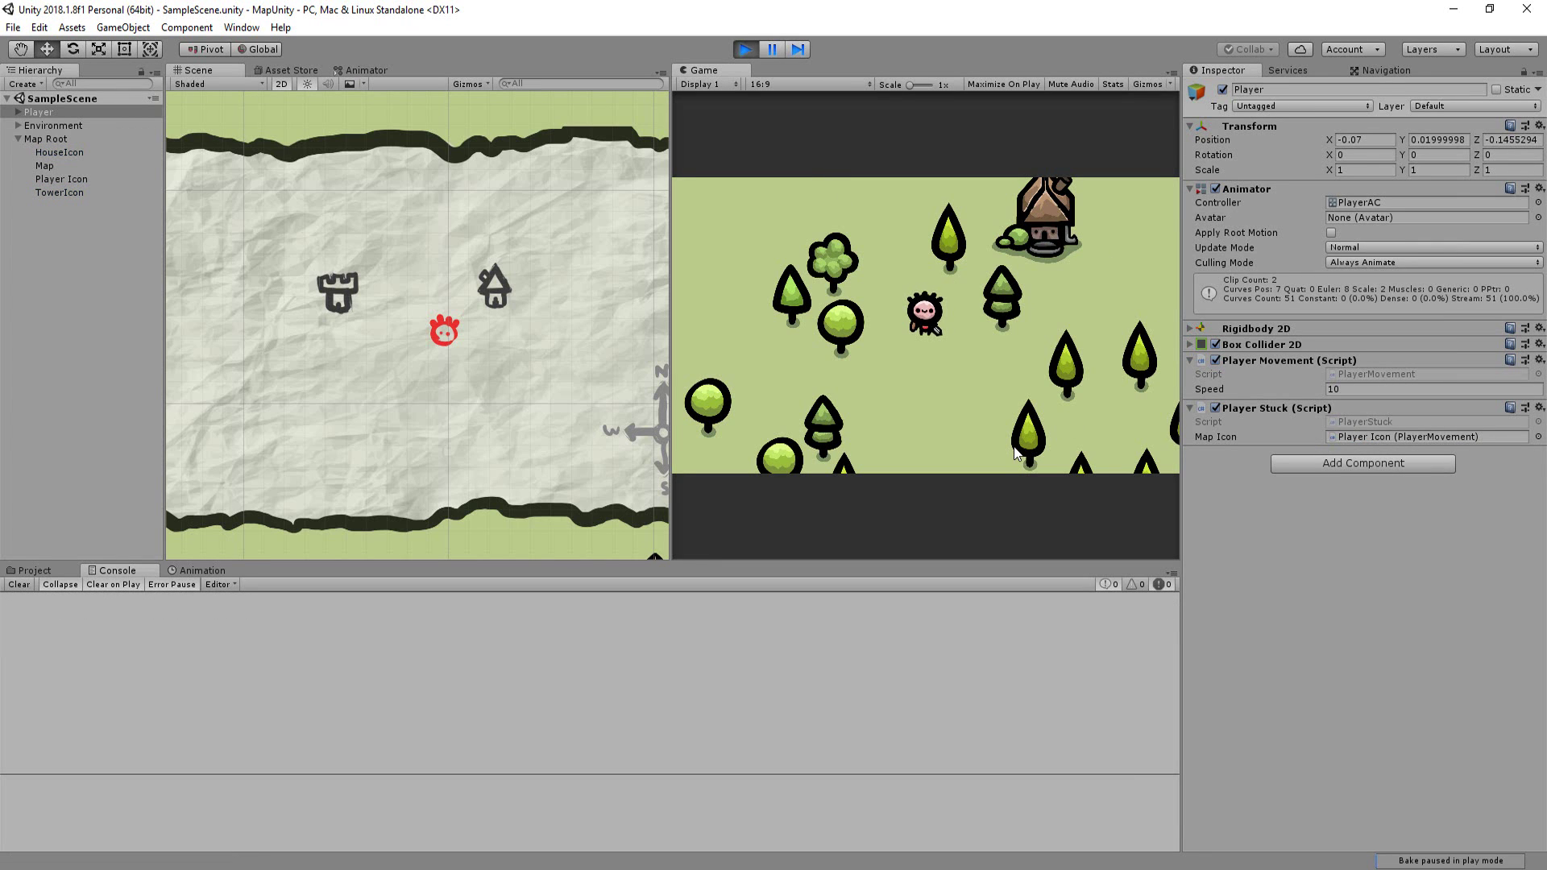
# Walk the player up against the house from several sides while watching the player icon on the map.
pyautogui.press('Up')
pyautogui.press('Right')
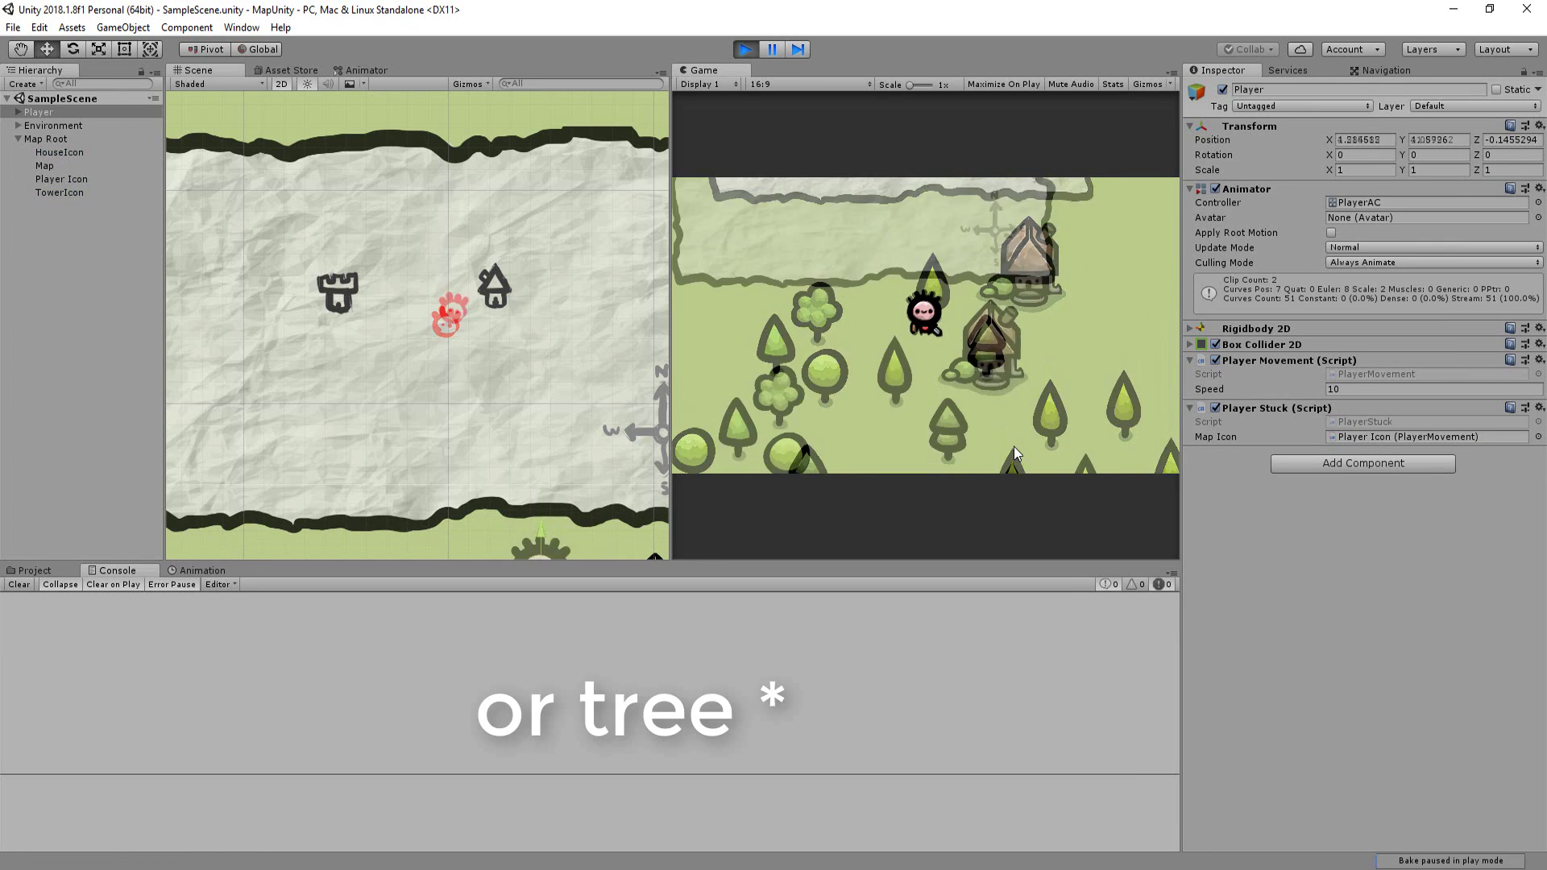
pyautogui.press('Right')
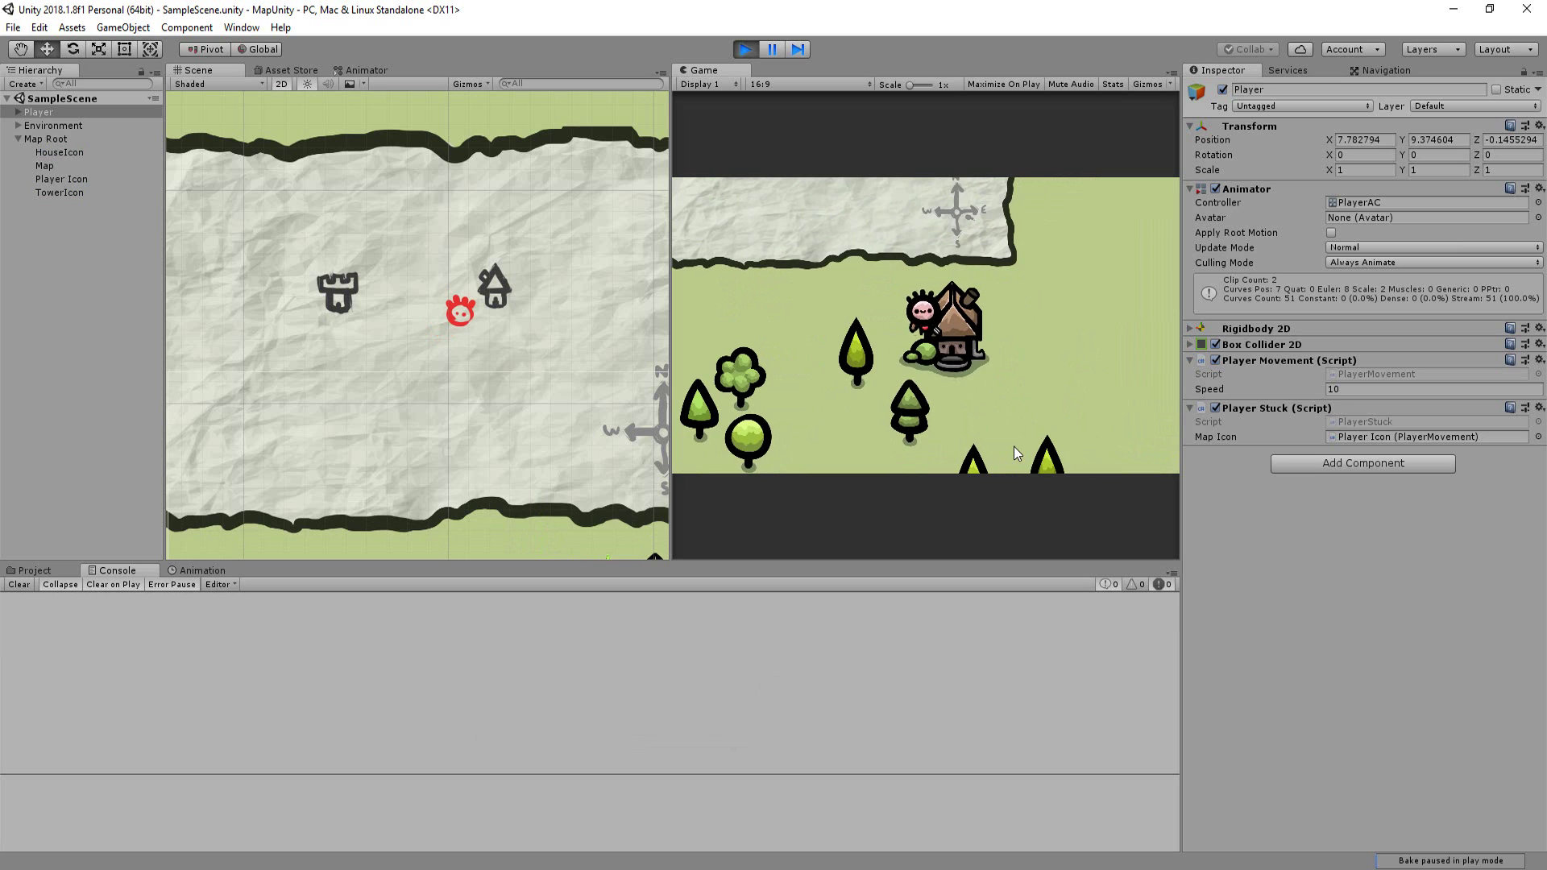
pyautogui.press('Up')
pyautogui.press('Right')
pyautogui.press('Down')
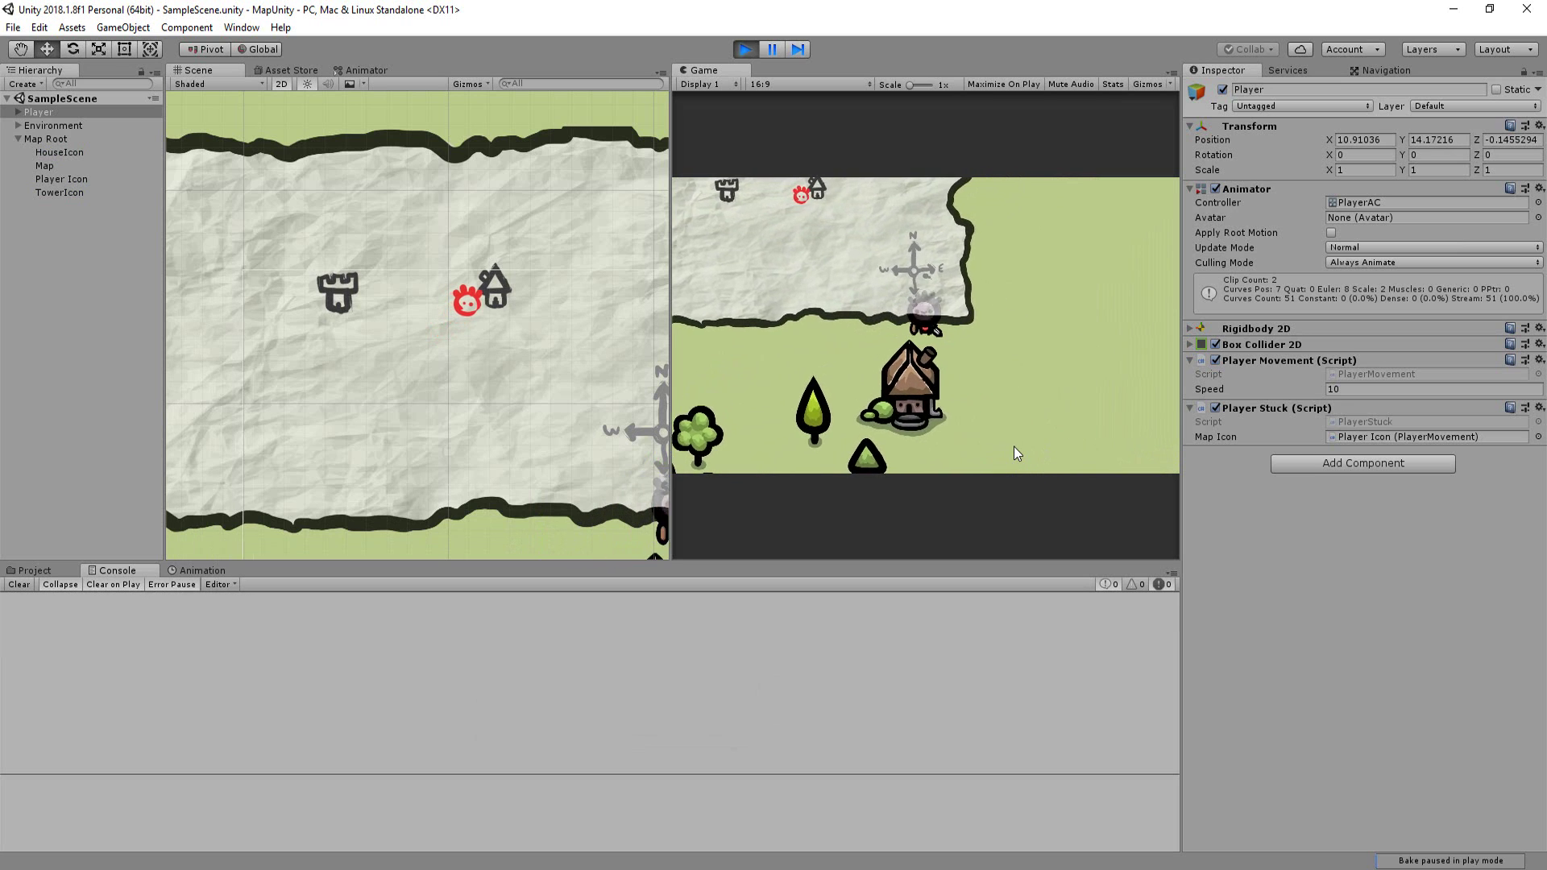
pyautogui.press('Down')
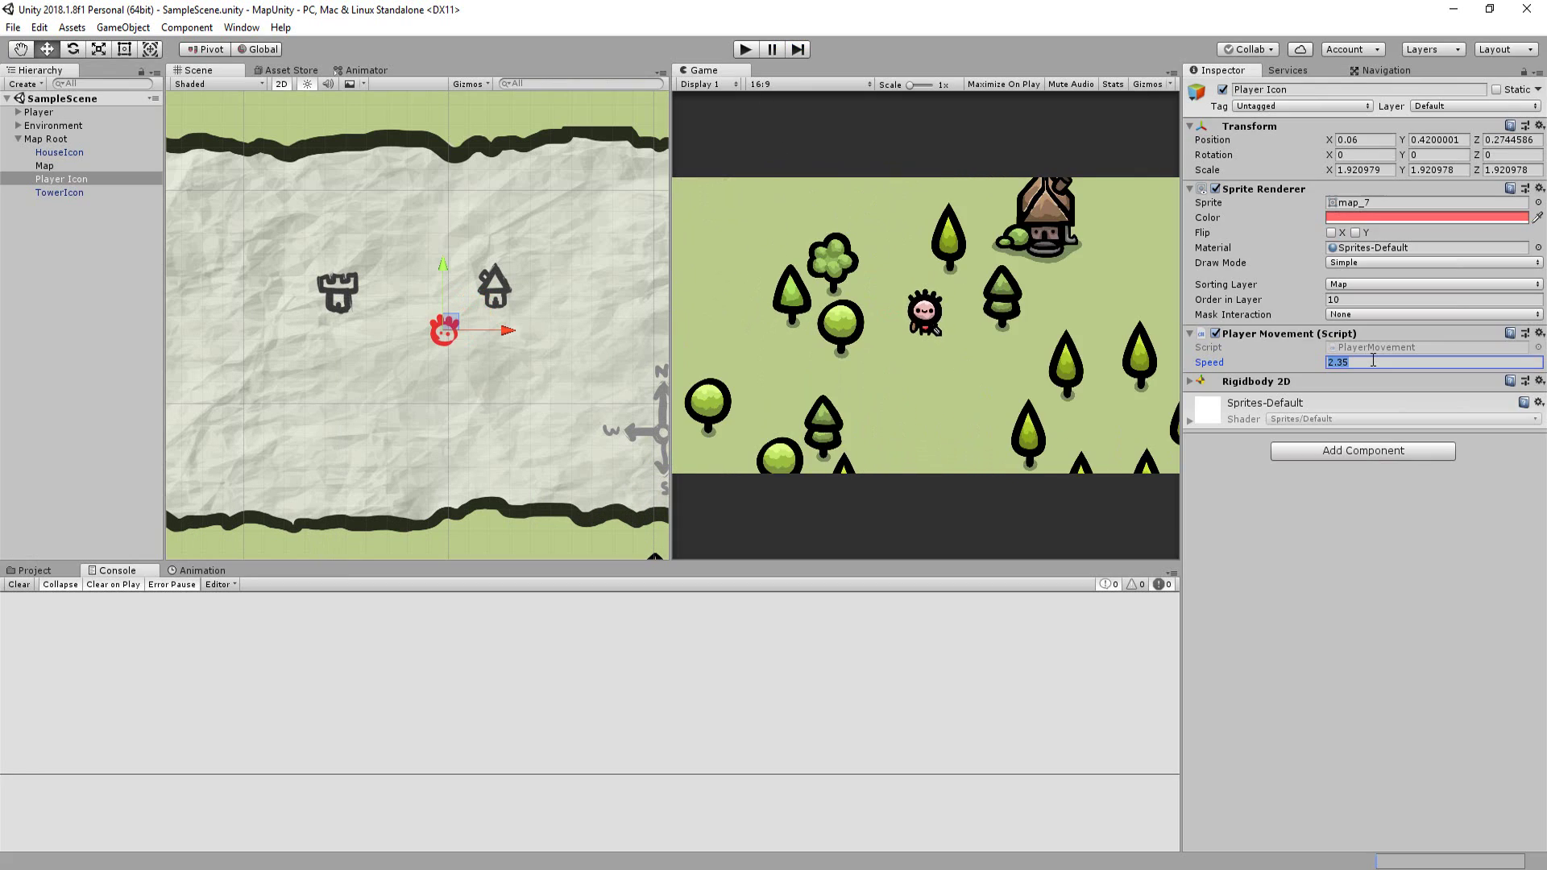
# Update the speed value used for the player icon's movement.
pyautogui.write('3f;')
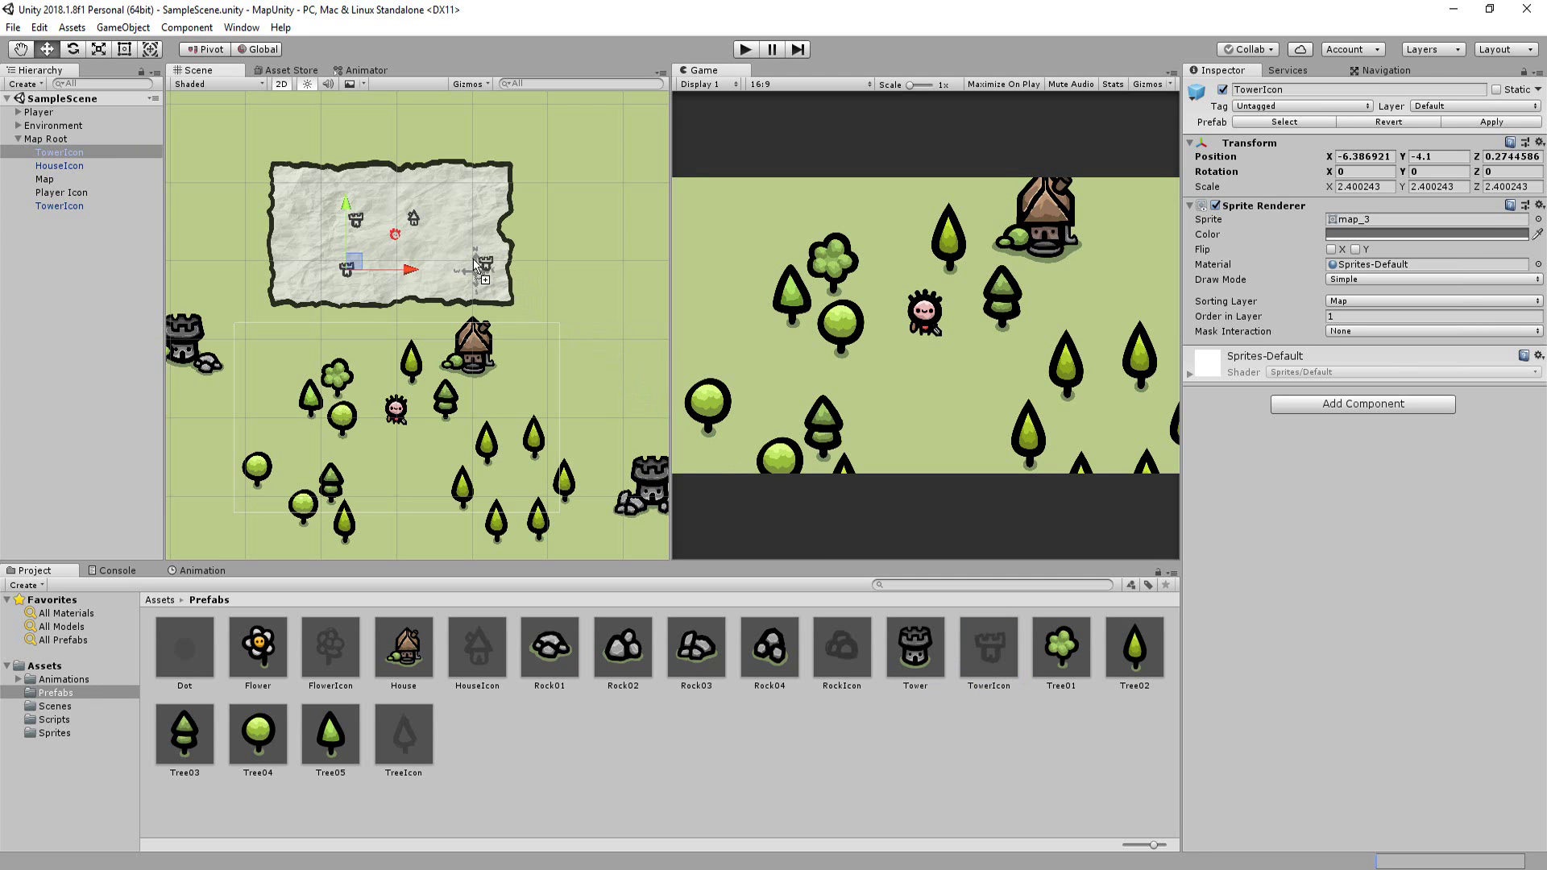
# Move the new TowerIcon to about X 6.91, Y 22.47 on the map's east side and compare it with the scene's landmarks.
pyautogui.moveTo(474, 265); pyautogui.dragTo(448, 243)
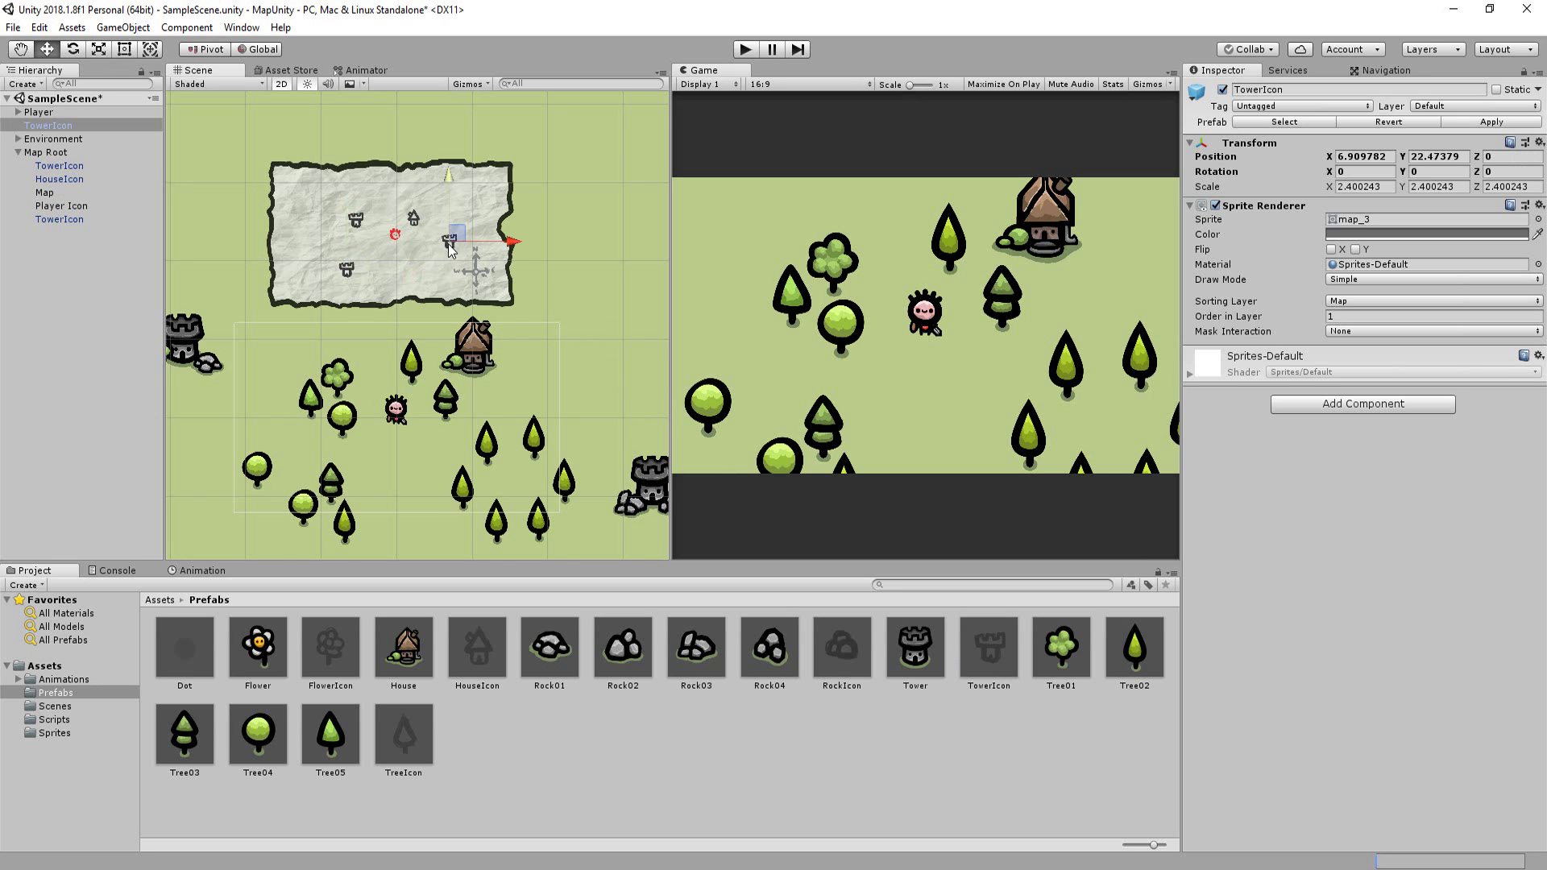
pyautogui.scroll(3, 448, 243)
pyautogui.moveTo(448, 244); pyautogui.dragTo(443, 220, button='middle')
pyautogui.scroll(-7, 439, 279)
pyautogui.moveTo(440, 278); pyautogui.dragTo(467, 230, button='middle')
pyautogui.scroll(3, 436, 286)
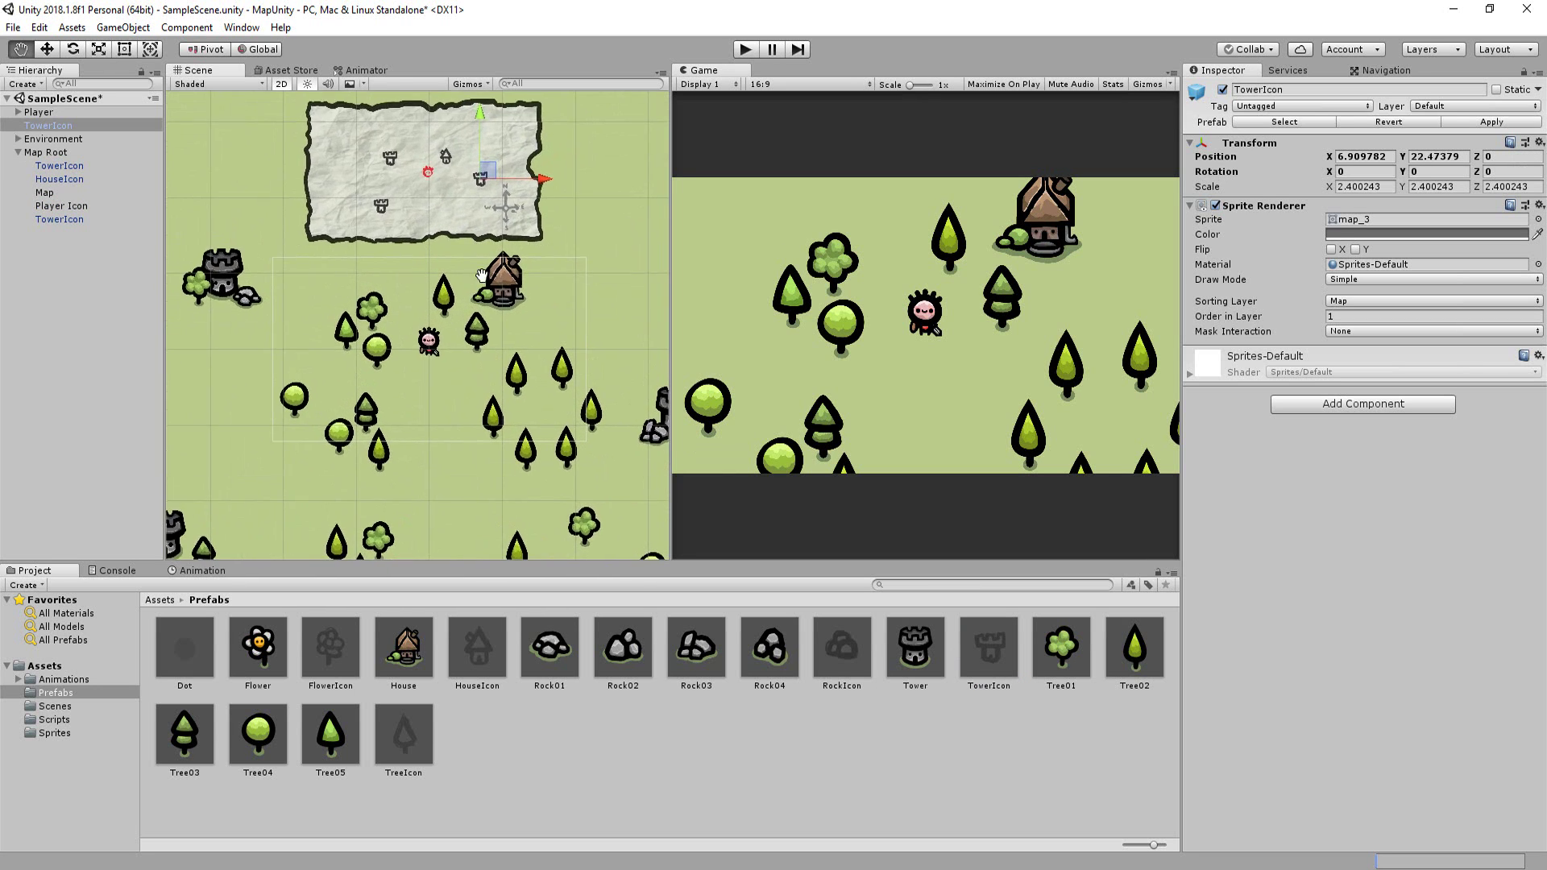
pyautogui.moveTo(427, 427); pyautogui.dragTo(427, 491, button='middle')
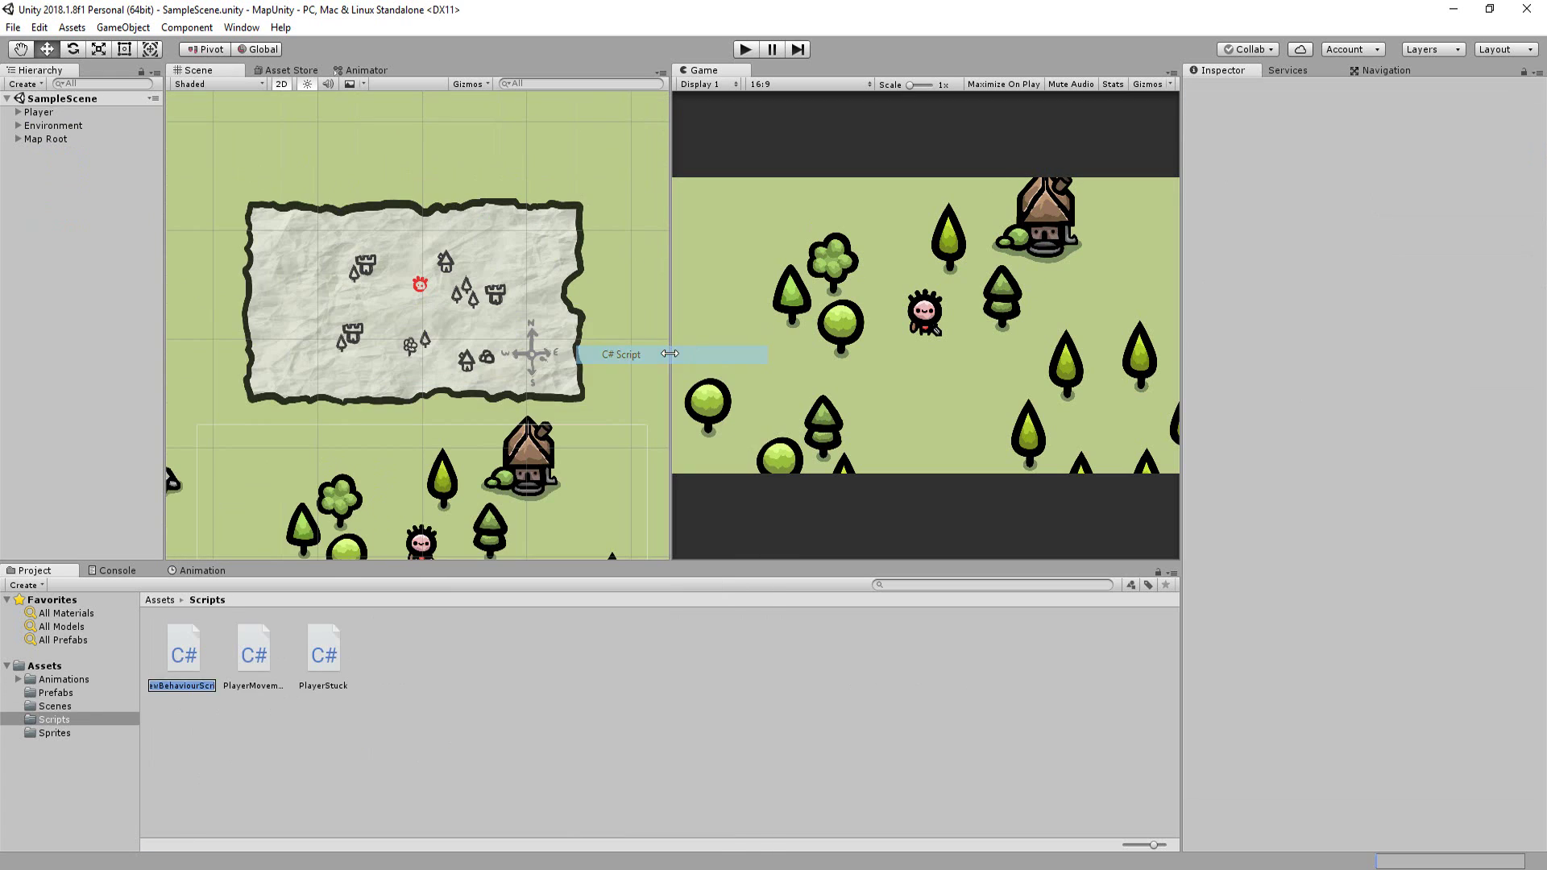
# Name the new C# script Map and attach it to the Map Root object.
pyautogui.write('Map')
pyautogui.press('Return')
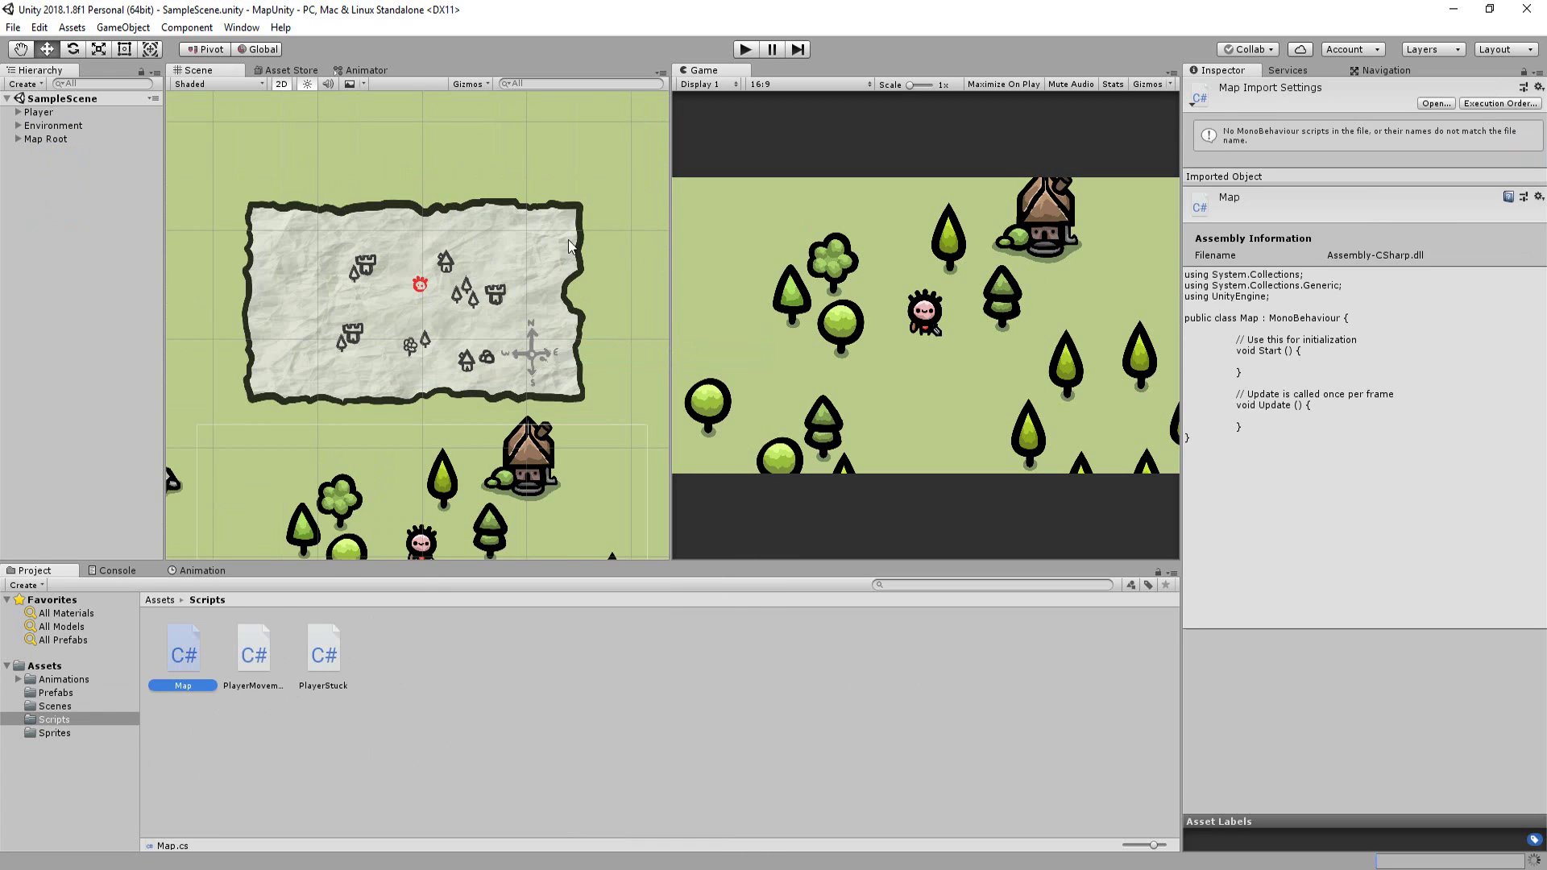
pyautogui.click(45, 139)
pyautogui.moveTo(183, 653); pyautogui.dragTo(1482, 286)
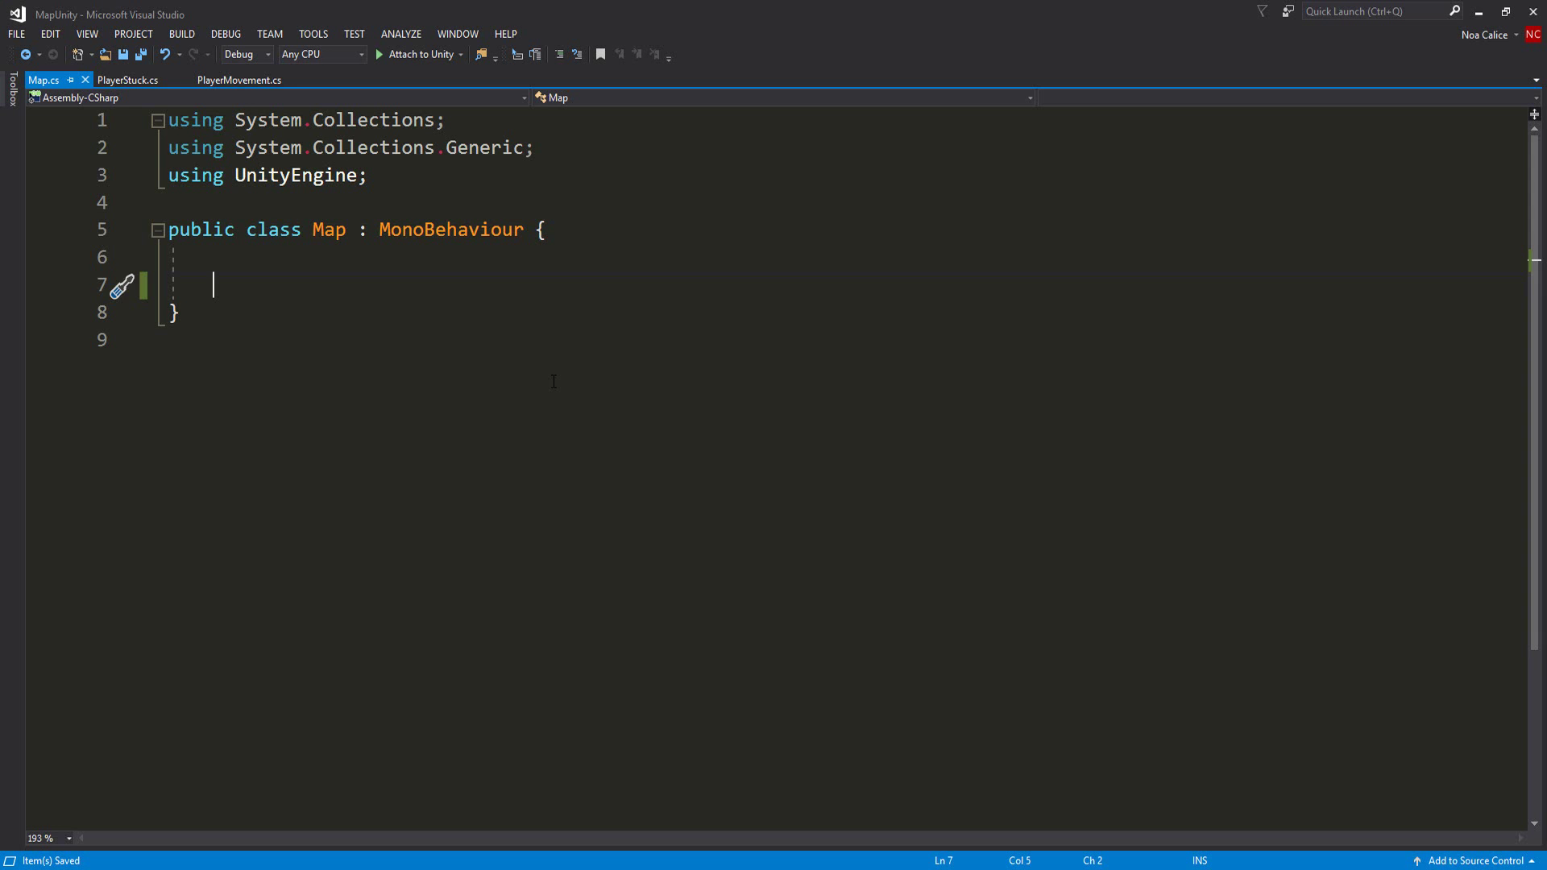
# Declare the public Transform variables playerPos and offscreenPos in the Map class and save the script.
pyautogui.write('public')
pyautogui.write('Trans')
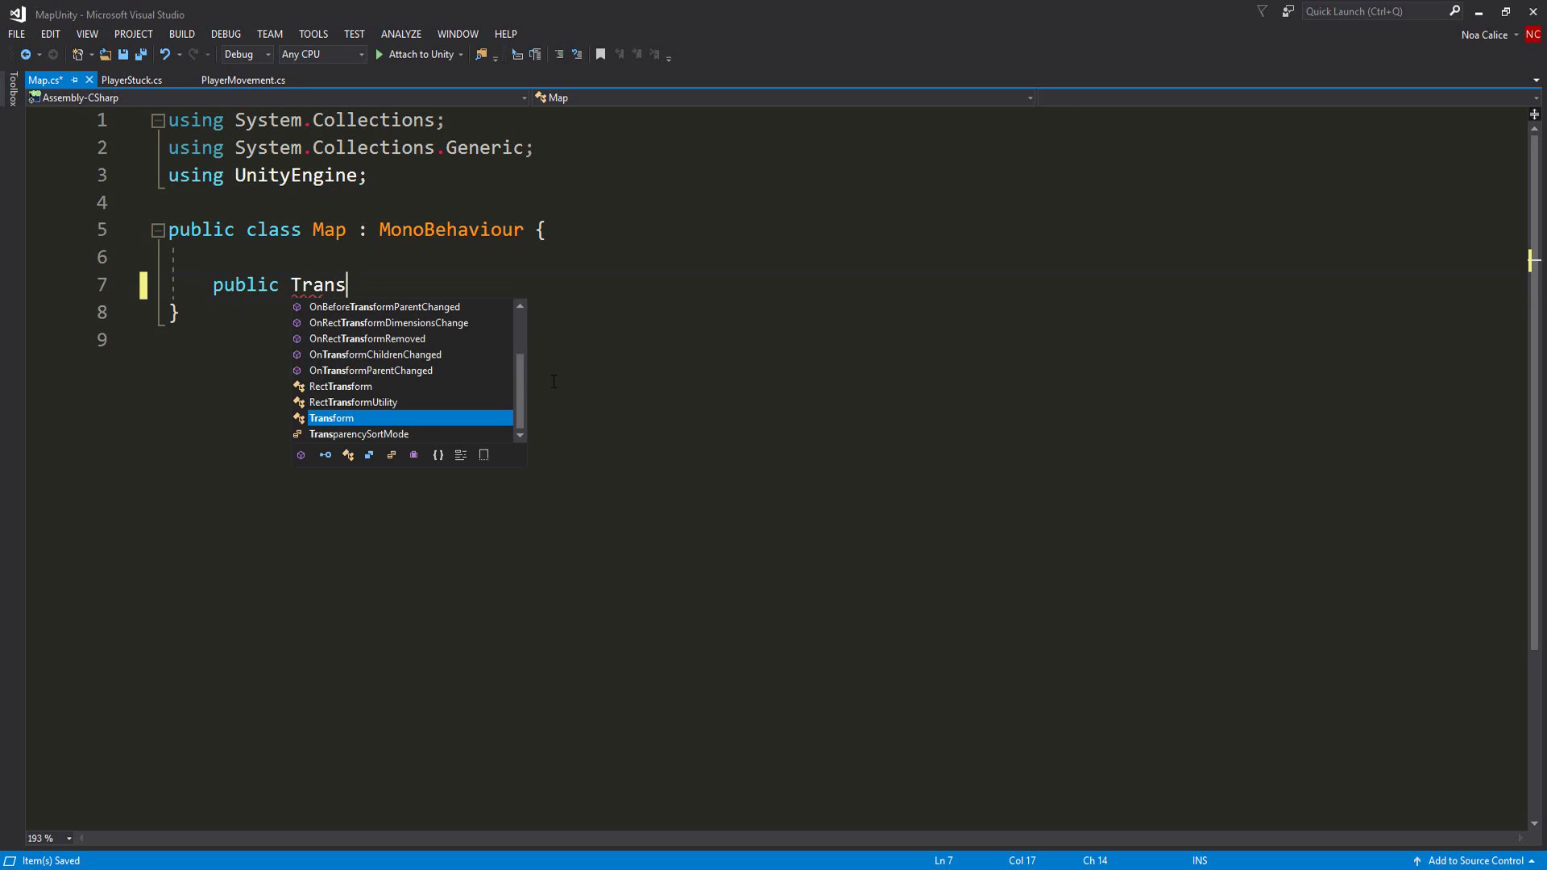
pyautogui.write('form playerPos;')
pyautogui.press('Return')
pyautogui.write('public Transform offscreen')
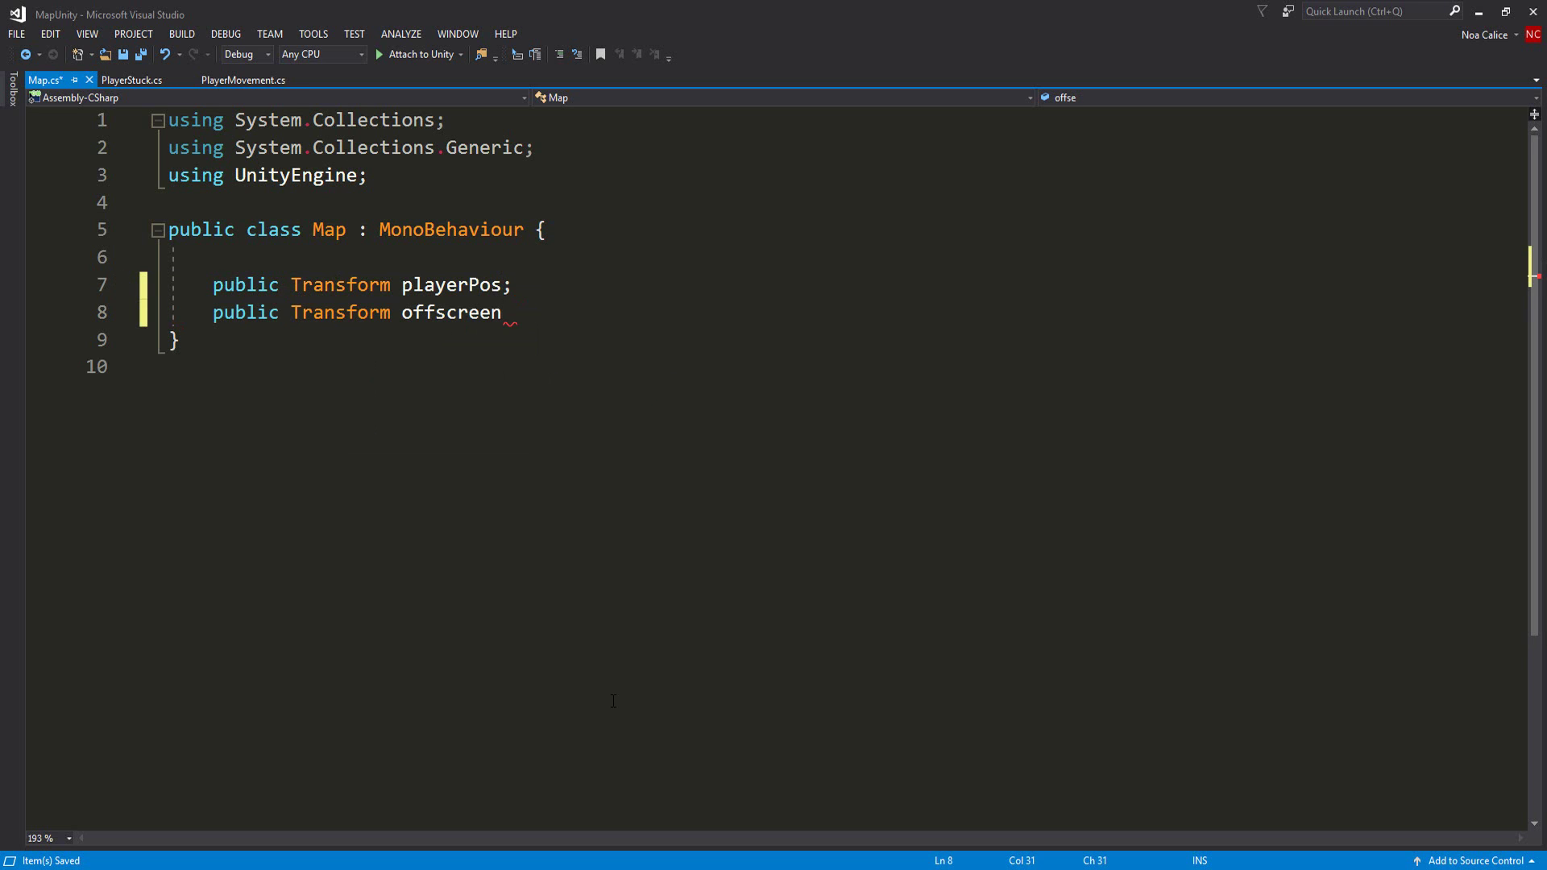
pyautogui.hotkey('ctrl', 's')
# Add an Update method containing an if (Input.GetKey(KeyCode.M)) block to the Map script and save.
pyautogui.press('Return')
pyautogui.press('Return')
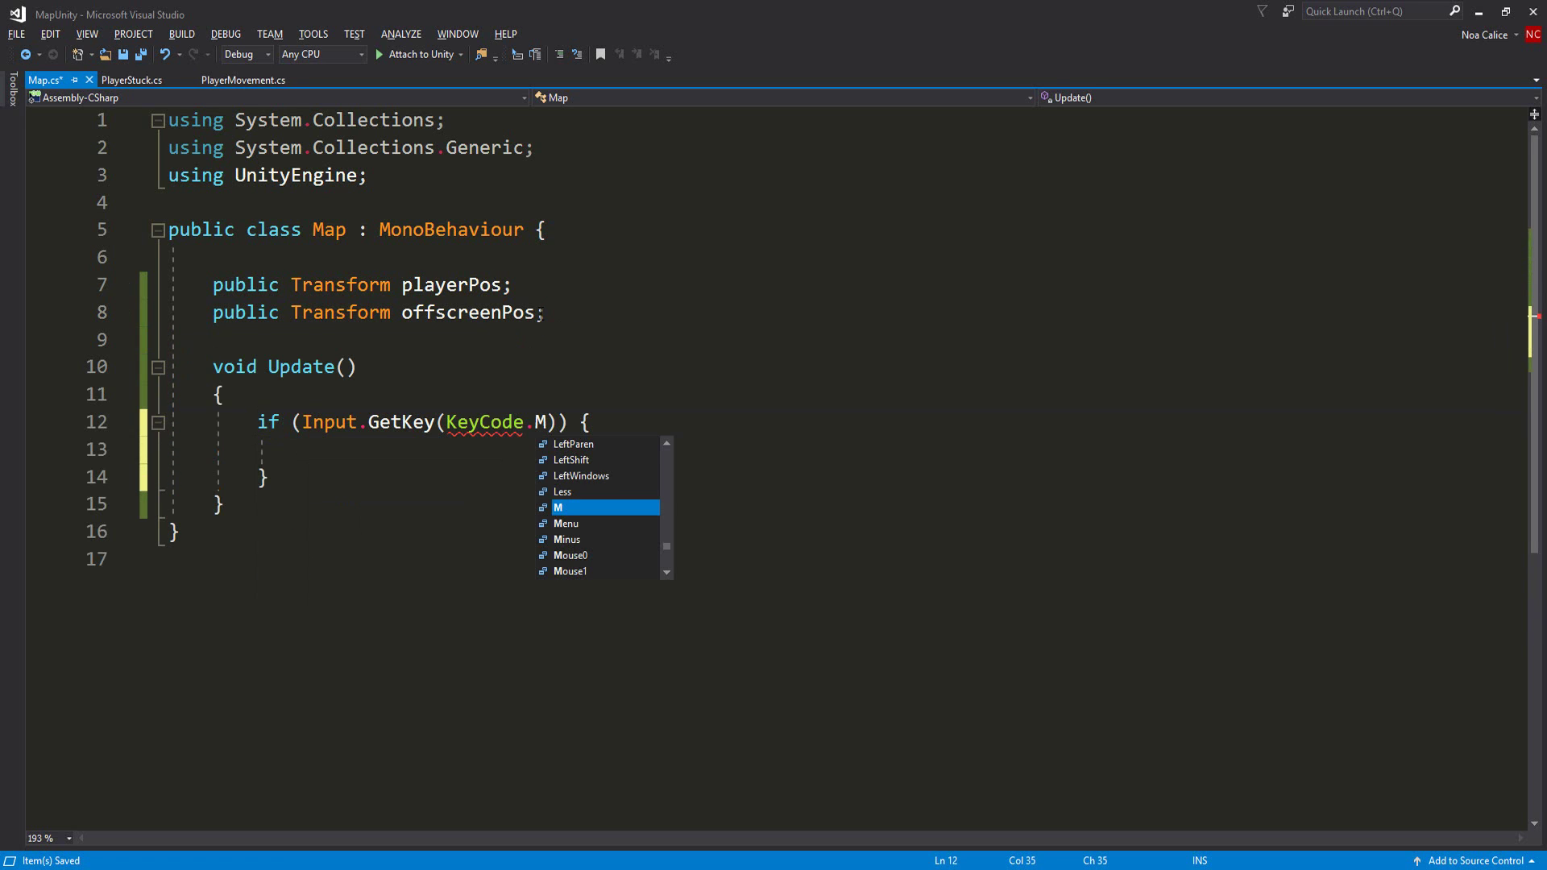
pyautogui.click(541, 313)
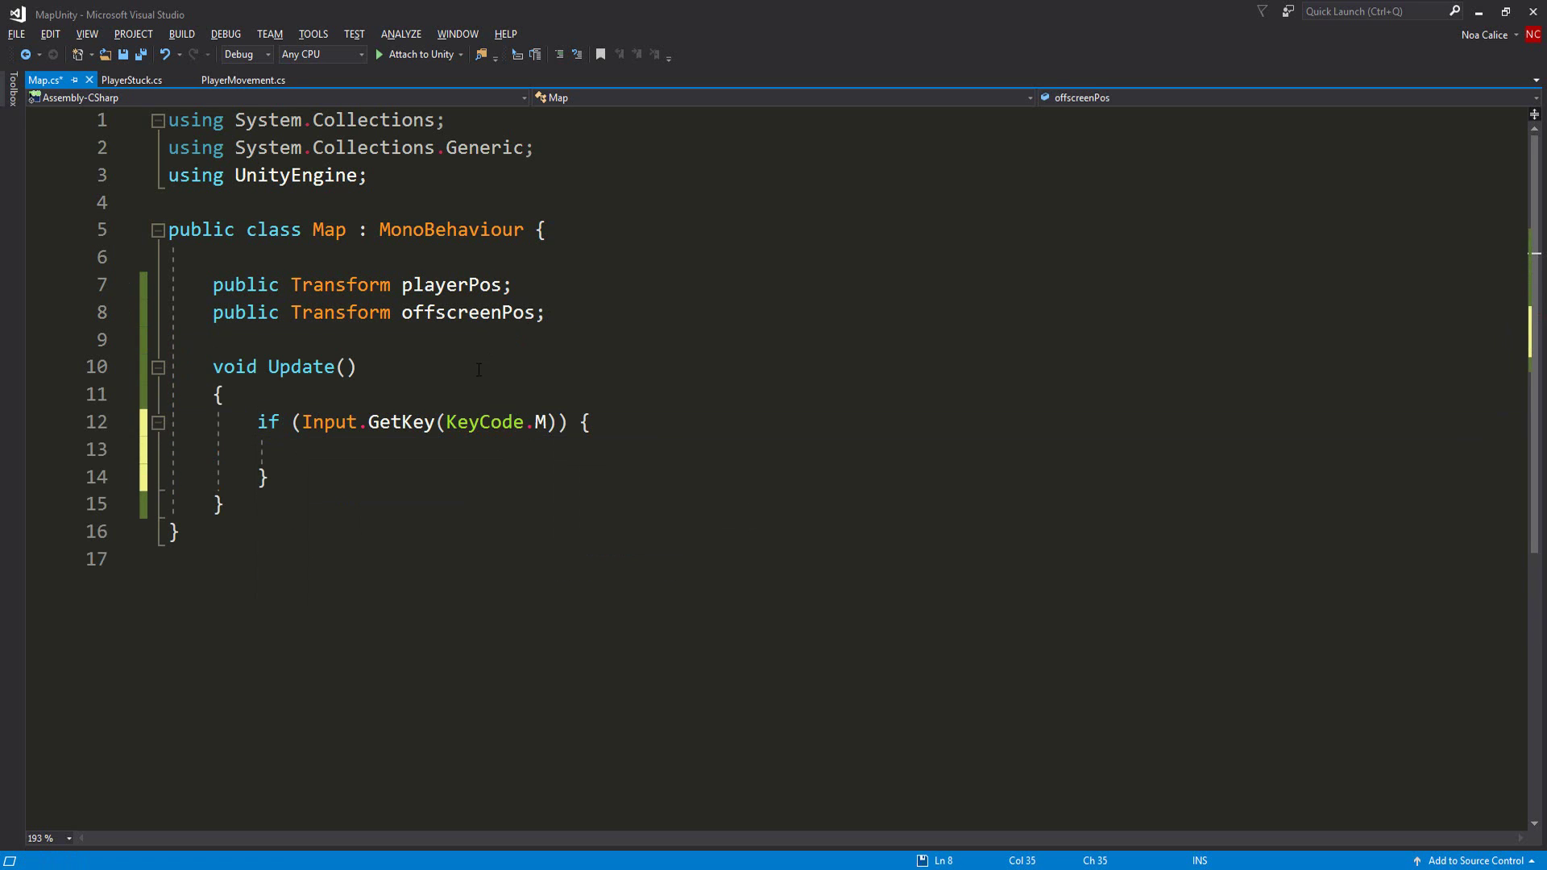
pyautogui.hotkey('ctrl', 's')
# Inside the M-key block, set transform.position with Vector2.MoveTowards toward playerPos.position at speed * Time.deltaTime, and save.
pyautogui.click(333, 467)
pyautogui.write('transform.position = Vector2.MoveTowards(transform.position, playerPos);')
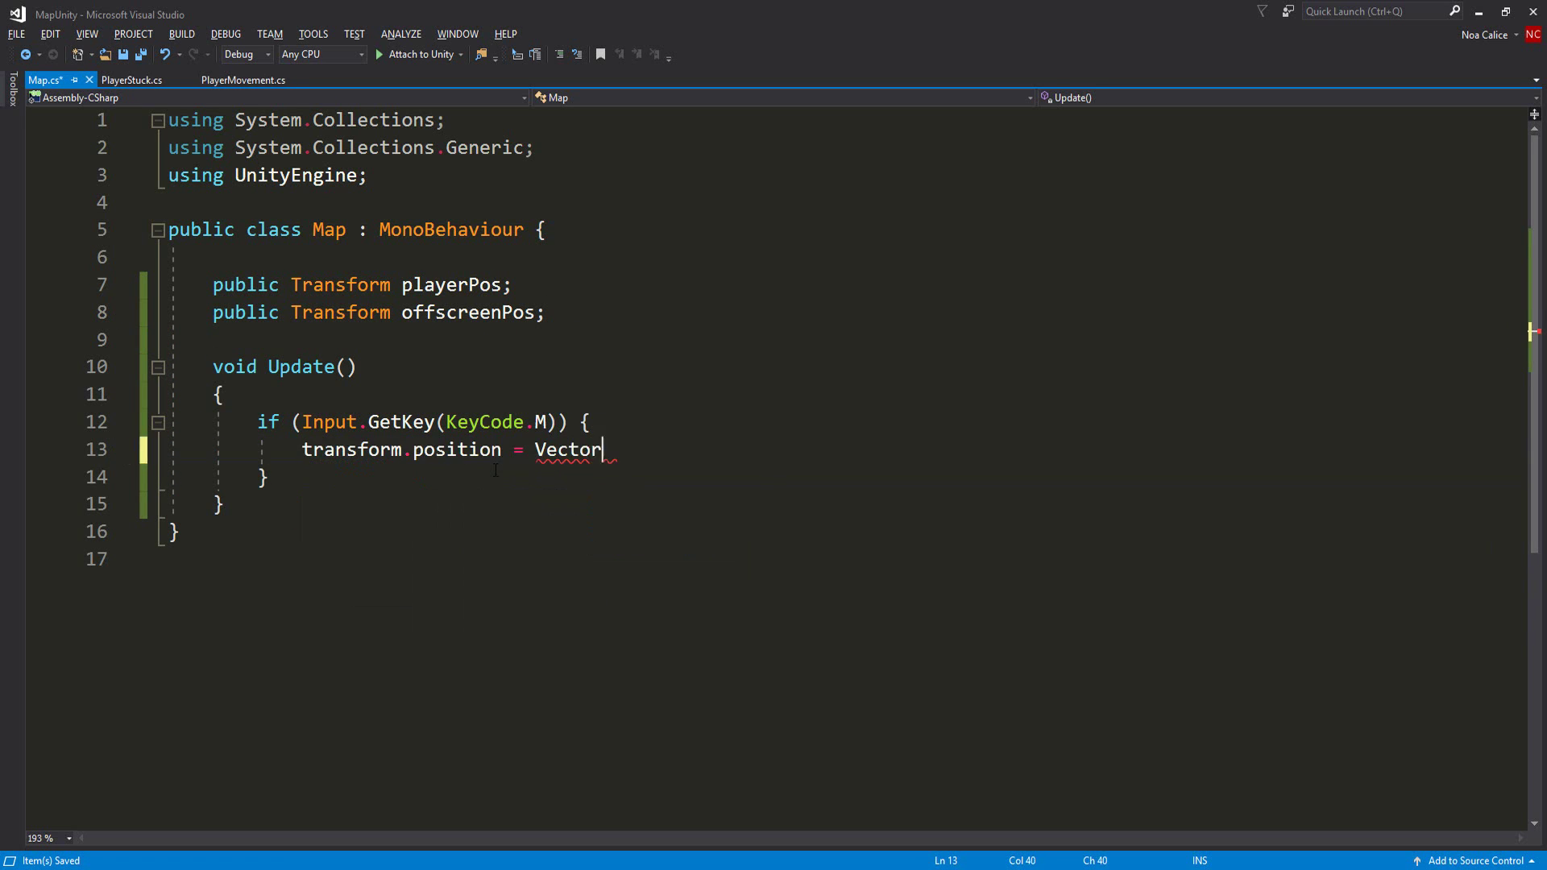
pyautogui.press('Left')
pyautogui.press('Left')
pyautogui.write('.position, speed * Time.deltaTime')
pyautogui.hotkey('ctrl', 's')
pyautogui.click(449, 519)
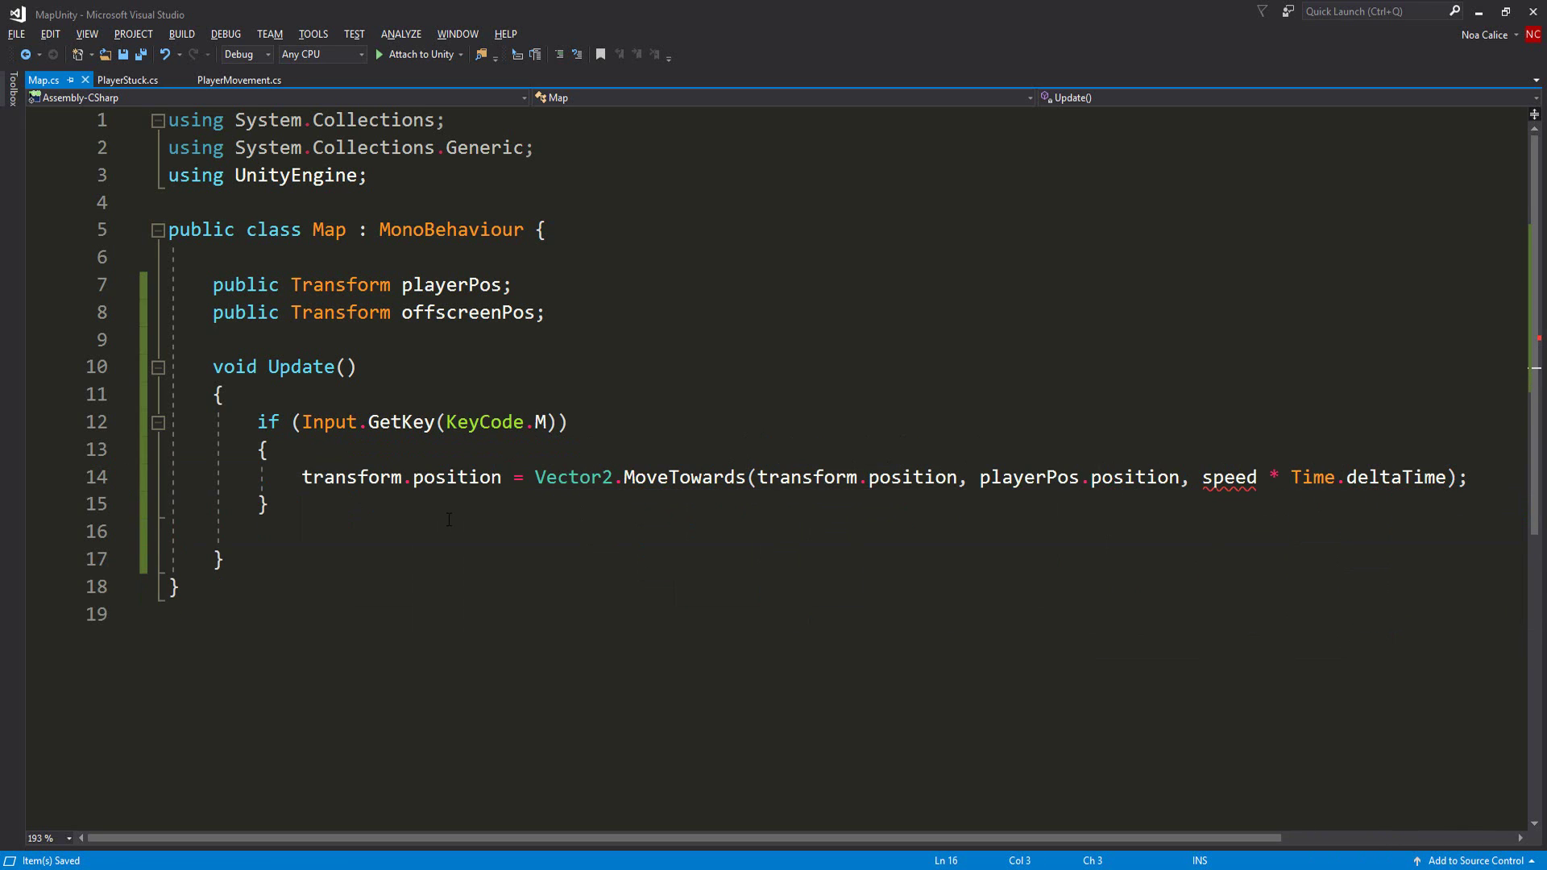
# Add an else block that reuses the MoveTowards line with offscreenPos.position as the target, and save.
pyautogui.click(343, 501)
pyautogui.write('else{')
pyautogui.press('Return')
pyautogui.moveTo(1468, 477); pyautogui.dragTo(302, 478)
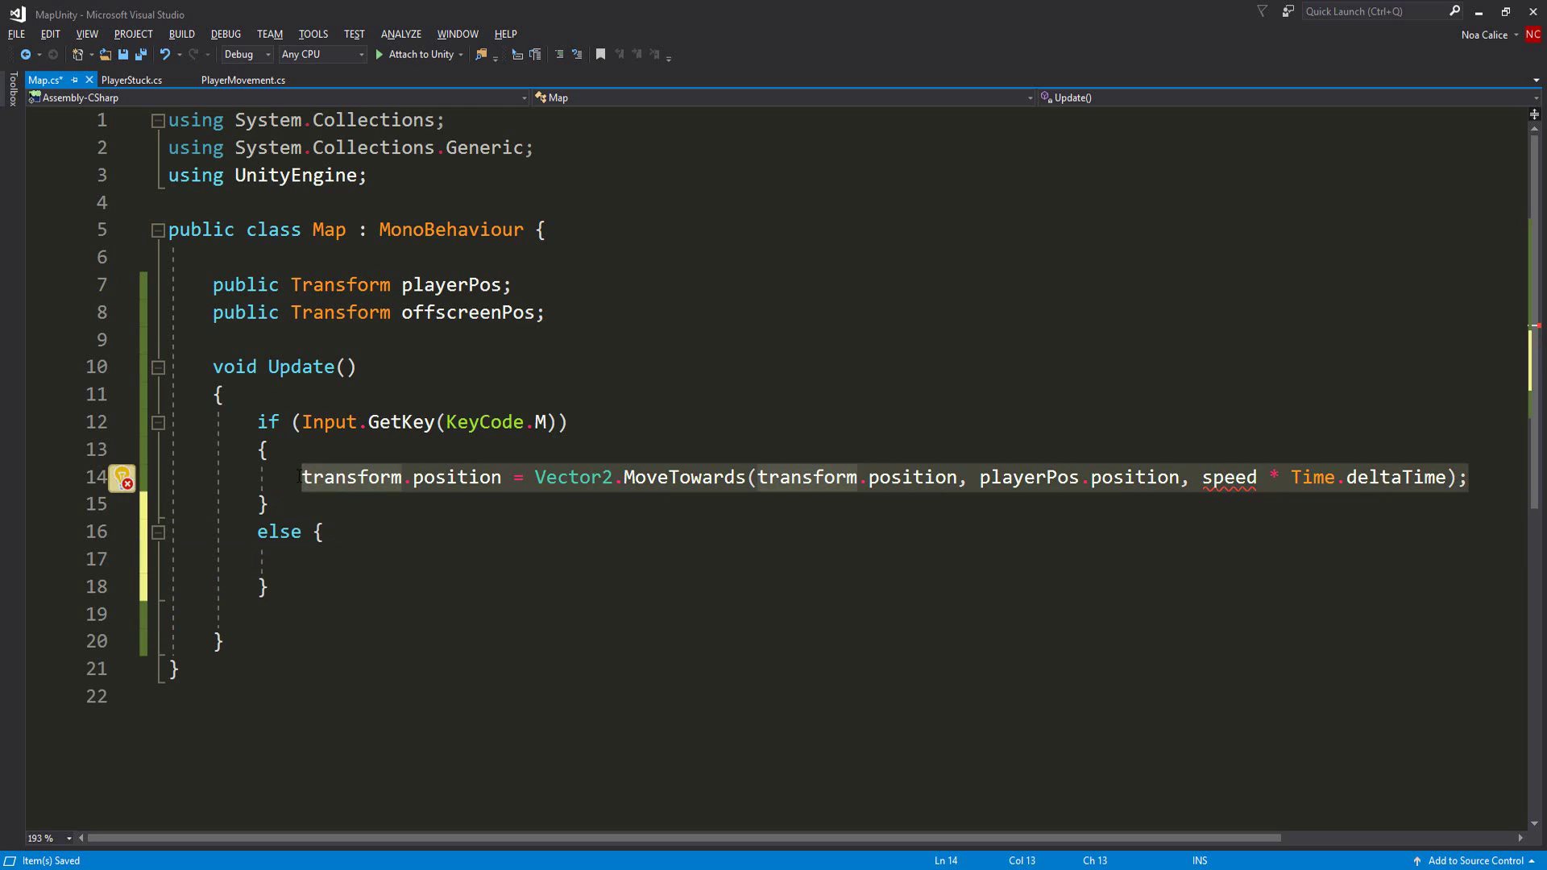
pyautogui.hotkey('ctrl', 'c')
pyautogui.click(303, 559)
pyautogui.hotkey('ctrl', 'v')
pyautogui.doubleClick(1000, 562)
pyautogui.write('offscreenPos')
pyautogui.click(950, 595)
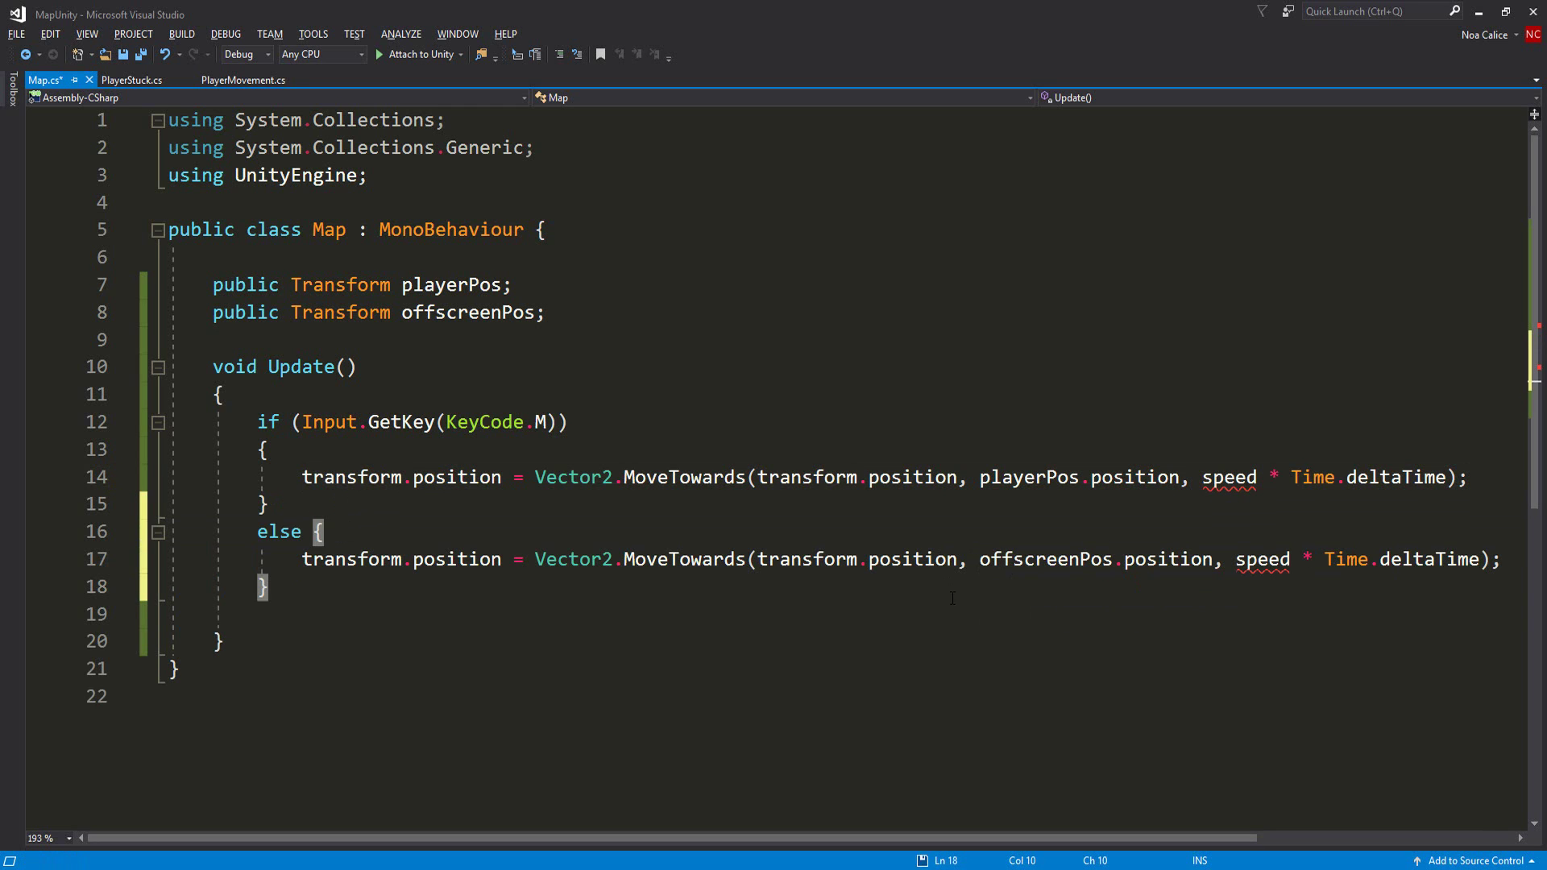
pyautogui.hotkey('ctrl', 's')
# Declare a public float speed variable above the Update method and save the Map script.
pyautogui.click(359, 336)
pyautogui.press('Return')
pyautogui.press('Up')
pyautogui.write('public float speed;')
pyautogui.hotkey('ctrl', 's')
pyautogui.click(446, 662)
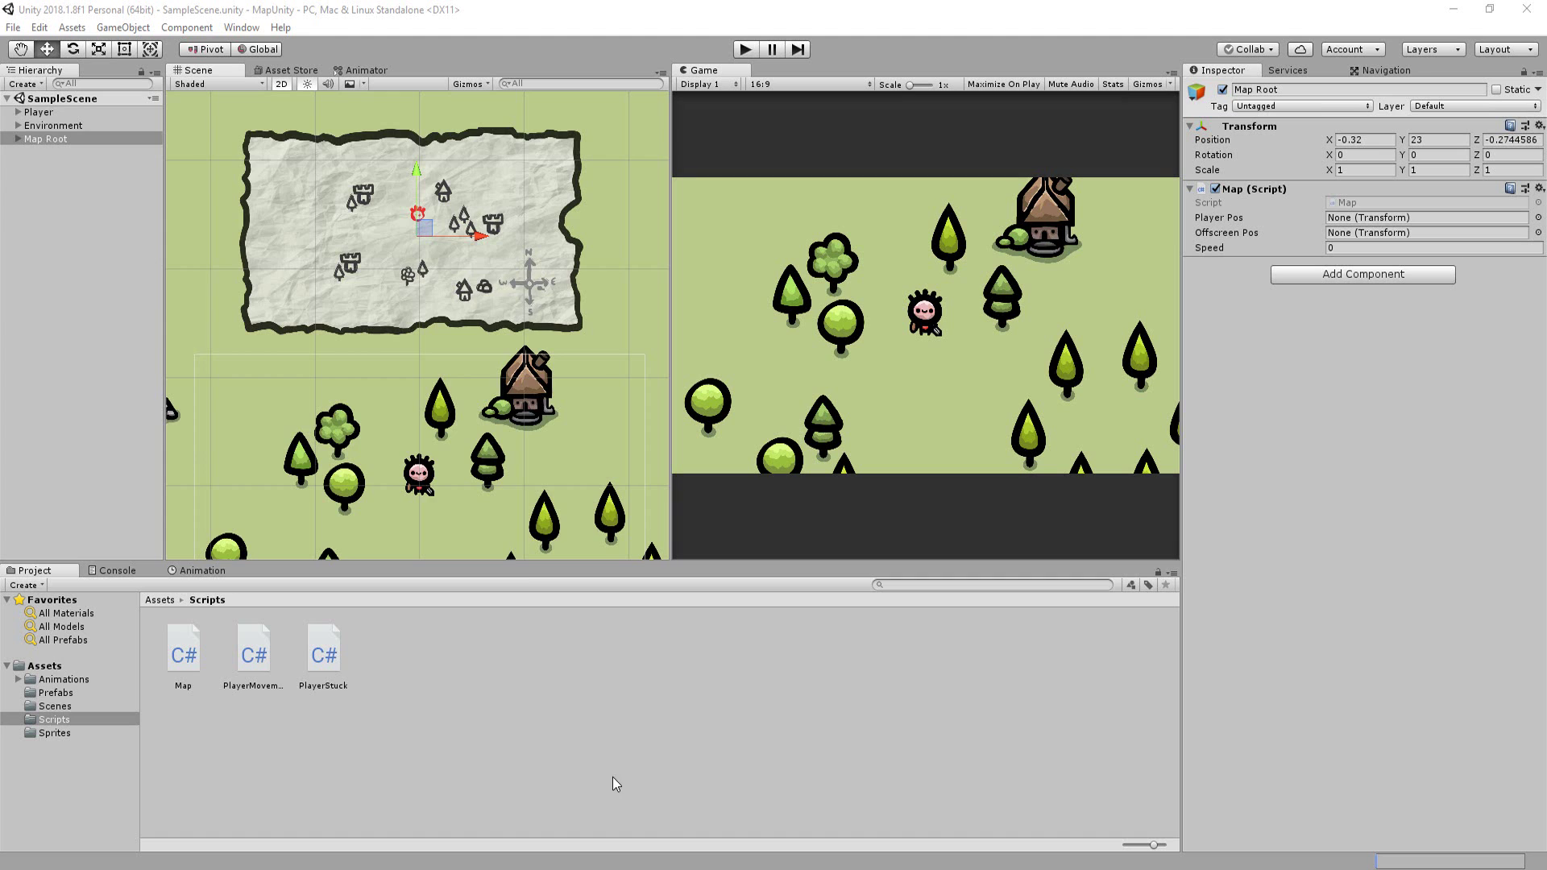
# Create an empty game object in the scene and name it OffscreenPos.
pyautogui.moveTo(461, 461); pyautogui.dragTo(461, 385, button='middle')
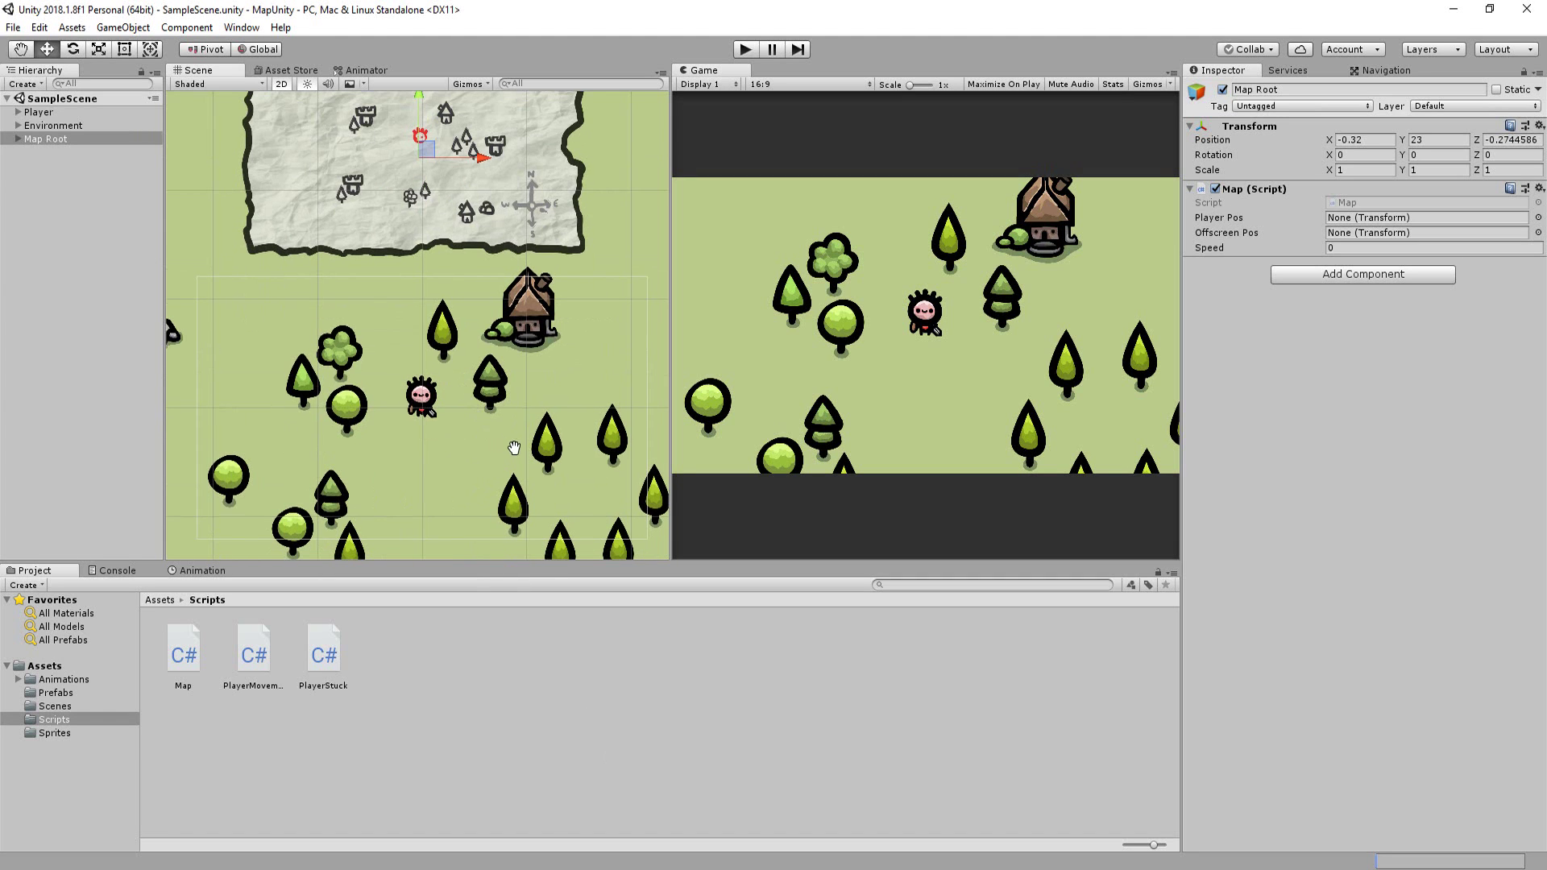
pyautogui.moveTo(515, 448); pyautogui.dragTo(515, 394, button='middle')
pyautogui.click(24, 84)
pyautogui.click(56, 99)
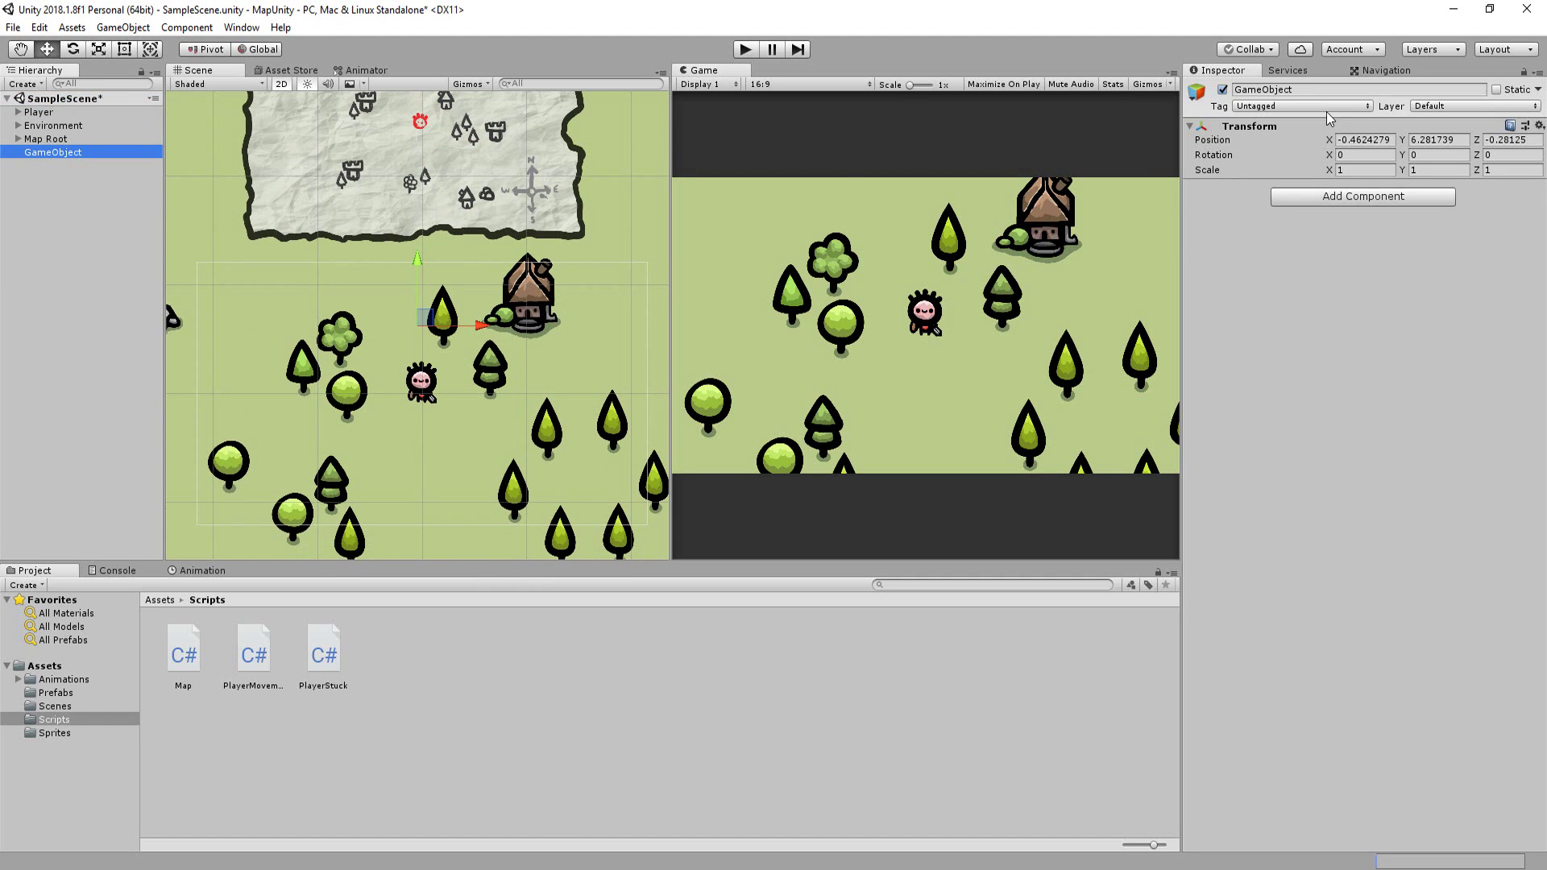
pyautogui.click(1425, 89)
pyautogui.write('OffscreenPos')
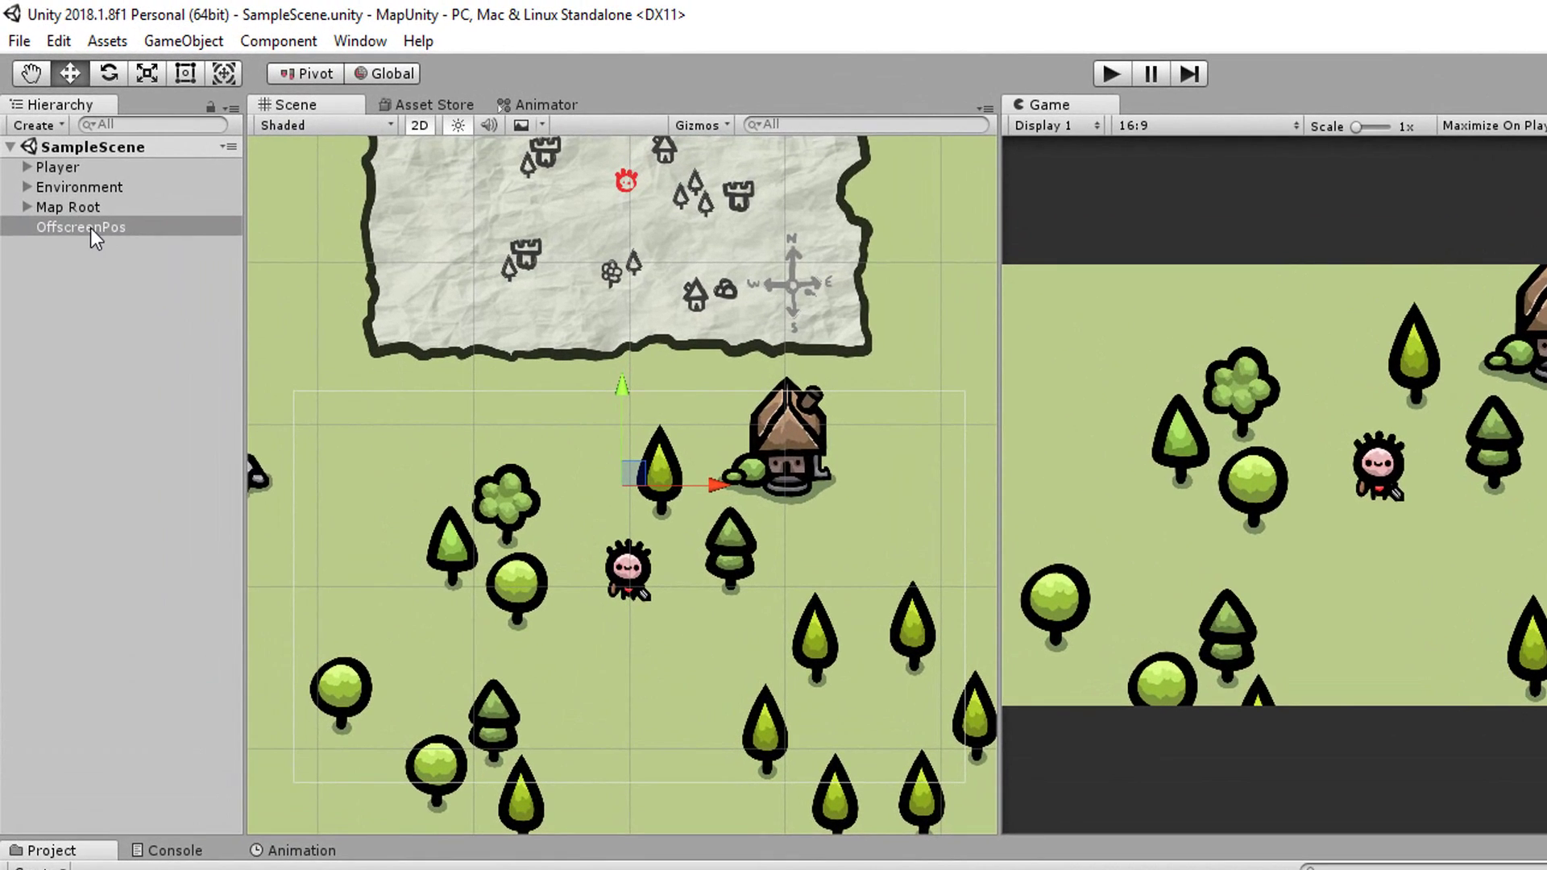
# Make OffscreenPos a child of Player and move it up above the camera's view.
pyautogui.moveTo(61, 153); pyautogui.dragTo(53, 112)
pyautogui.moveTo(555, 362); pyautogui.dragTo(572, 468, button='middle')
pyautogui.moveTo(644, 494); pyautogui.dragTo(644, 240)
# On Map Root's Map script, assign OffscreenPos to Offscreen Pos and Player to Player Pos, and set Speed to 100.
pyautogui.click(67, 303)
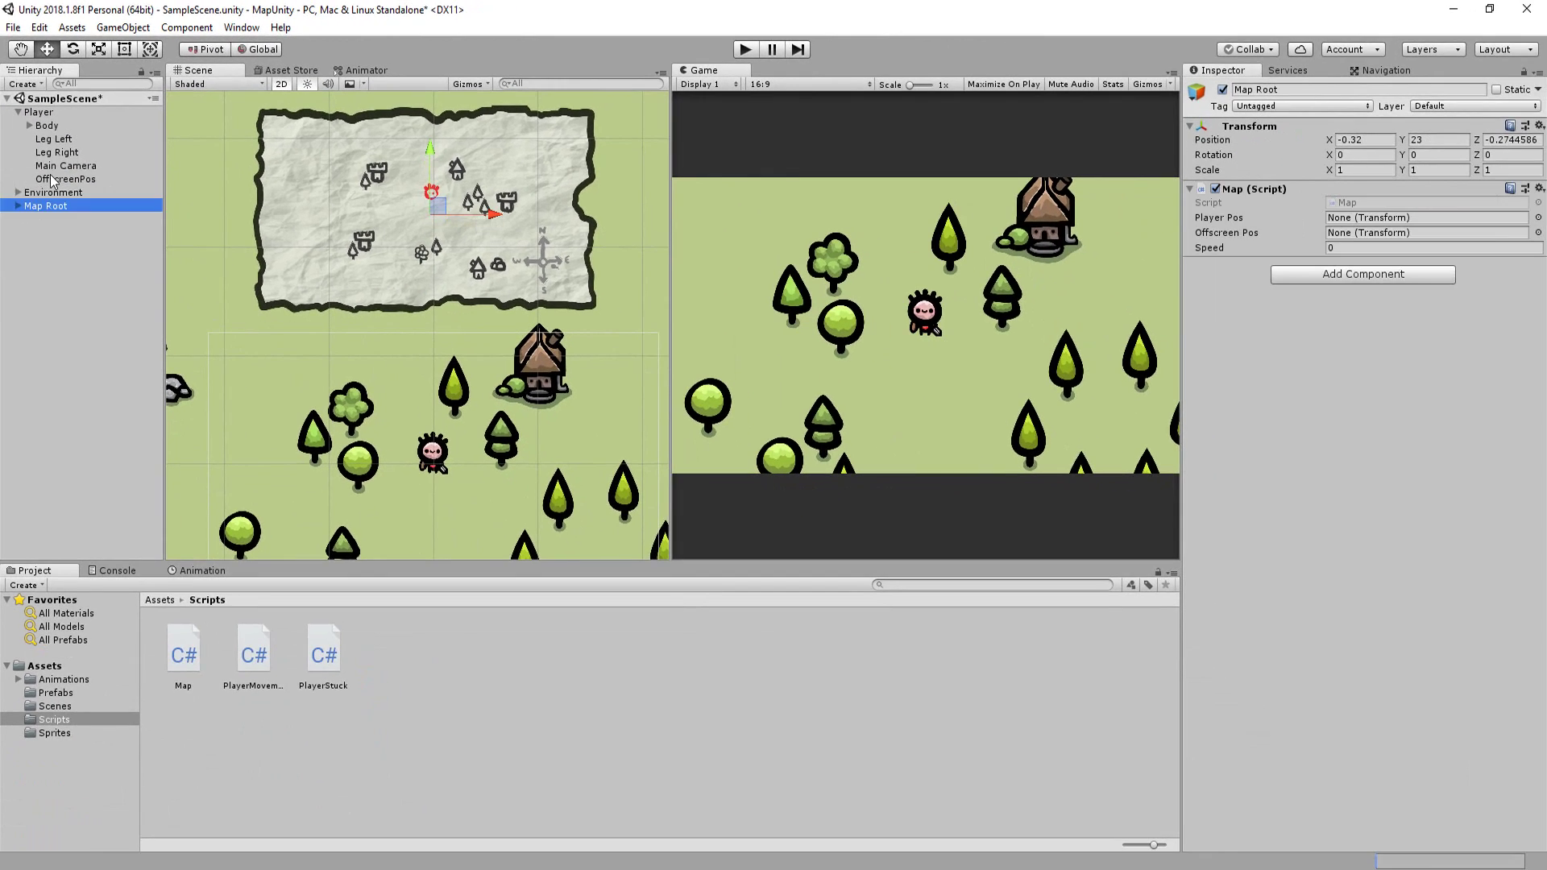
pyautogui.moveTo(78, 262); pyautogui.dragTo(1243, 196)
pyautogui.moveTo(1360, 224); pyautogui.dragTo(1369, 233)
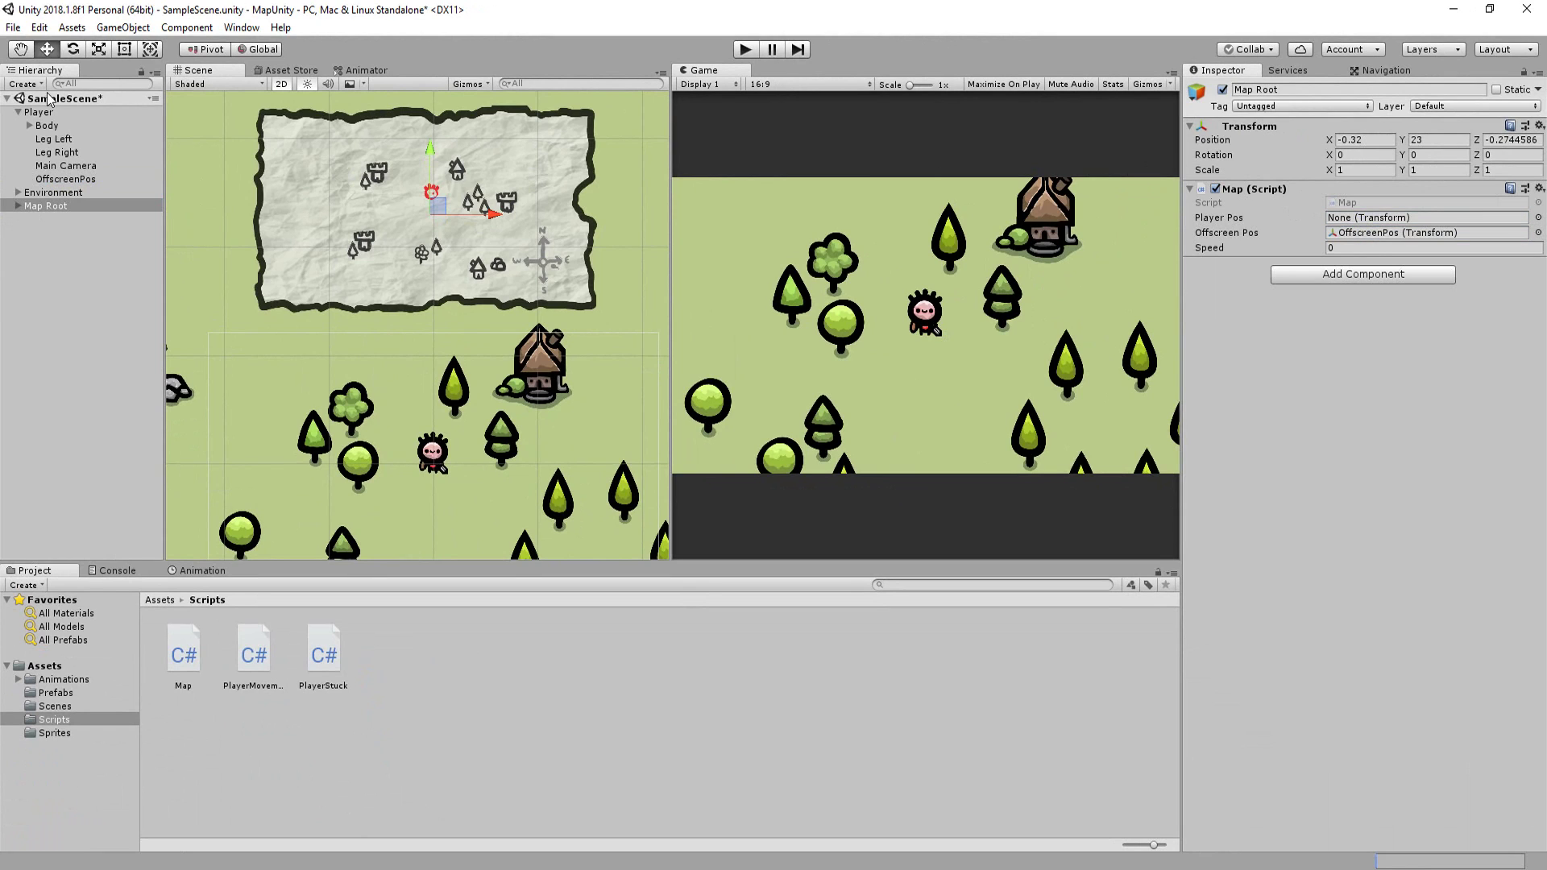
pyautogui.moveTo(41, 112); pyautogui.dragTo(1380, 222)
pyautogui.hotkey('ctrl', 's')
pyautogui.click(1361, 247)
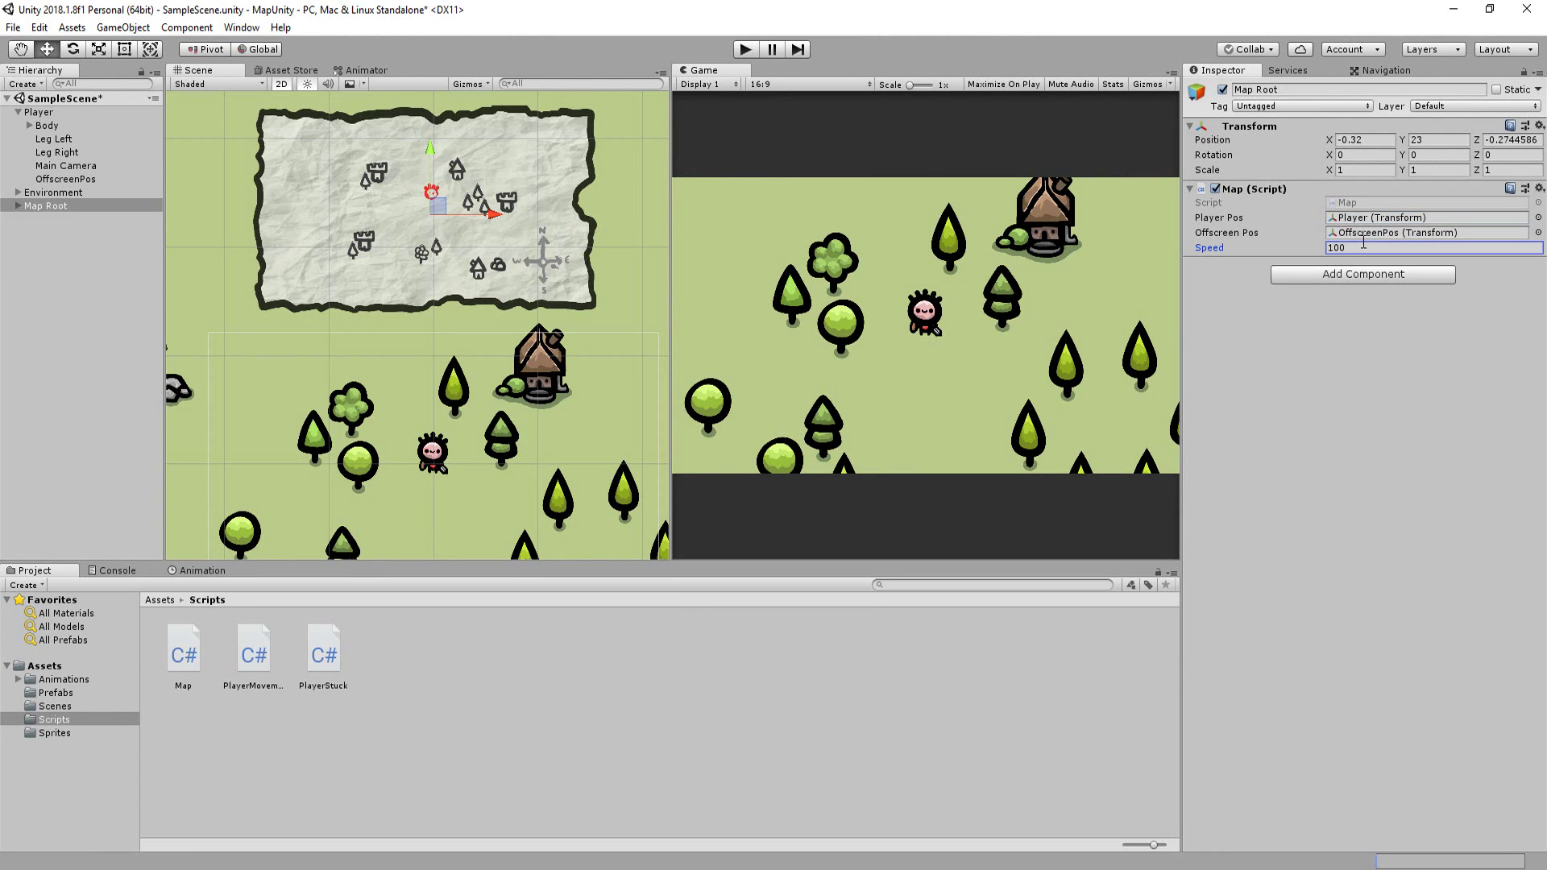
# Turn on Maximize On Play, run the scene and test opening and closing the map while walking the player south.
pyautogui.click(997, 85)
pyautogui.hotkey('ctrl', 'p')
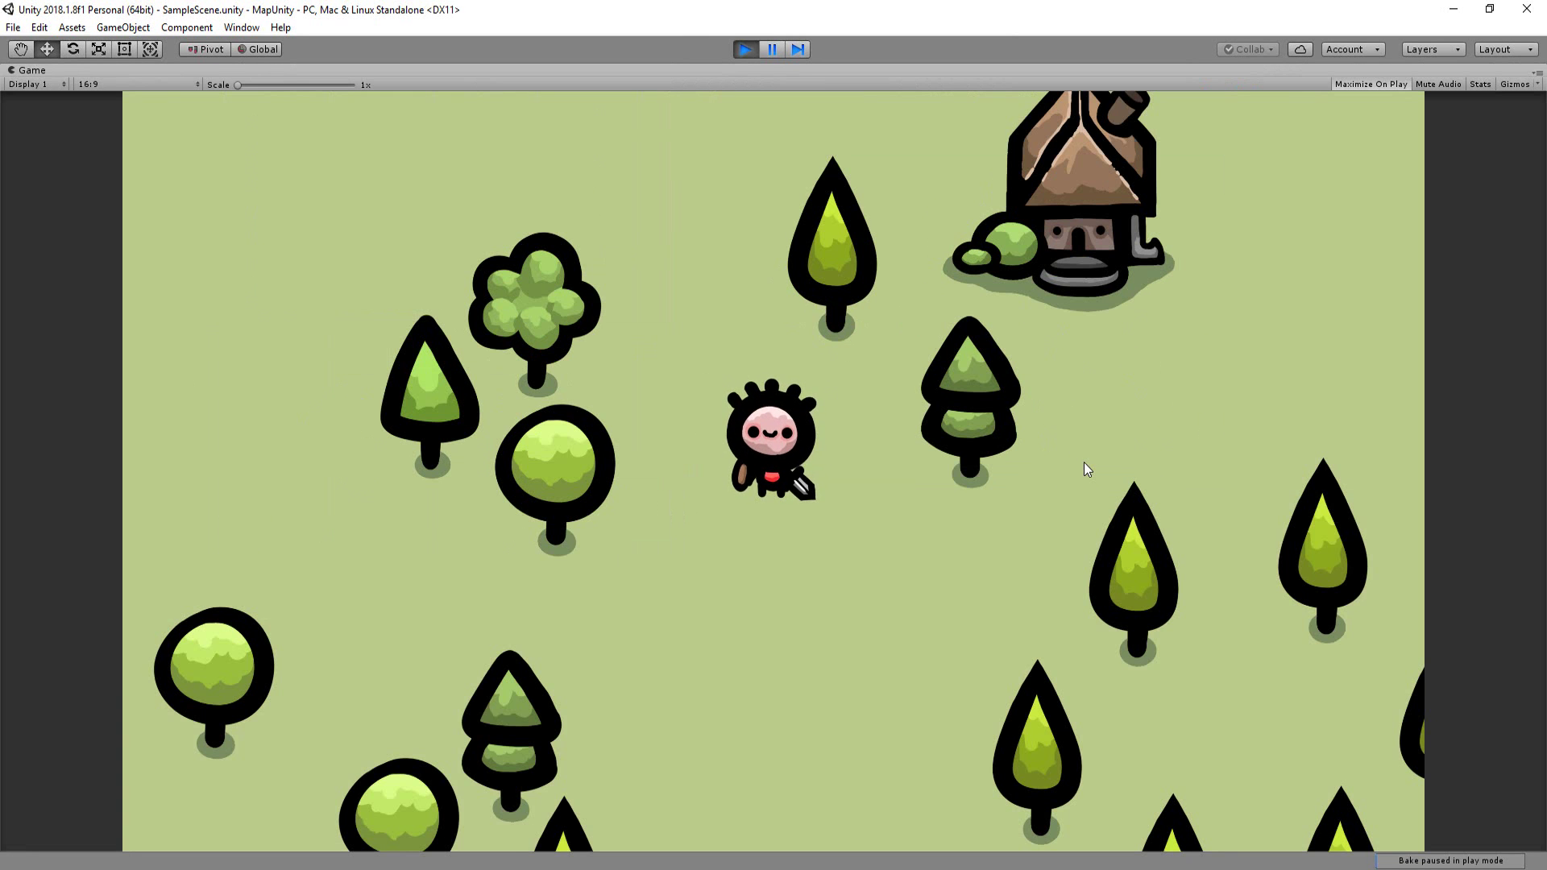
pyautogui.press('Down')
pyautogui.press('space')
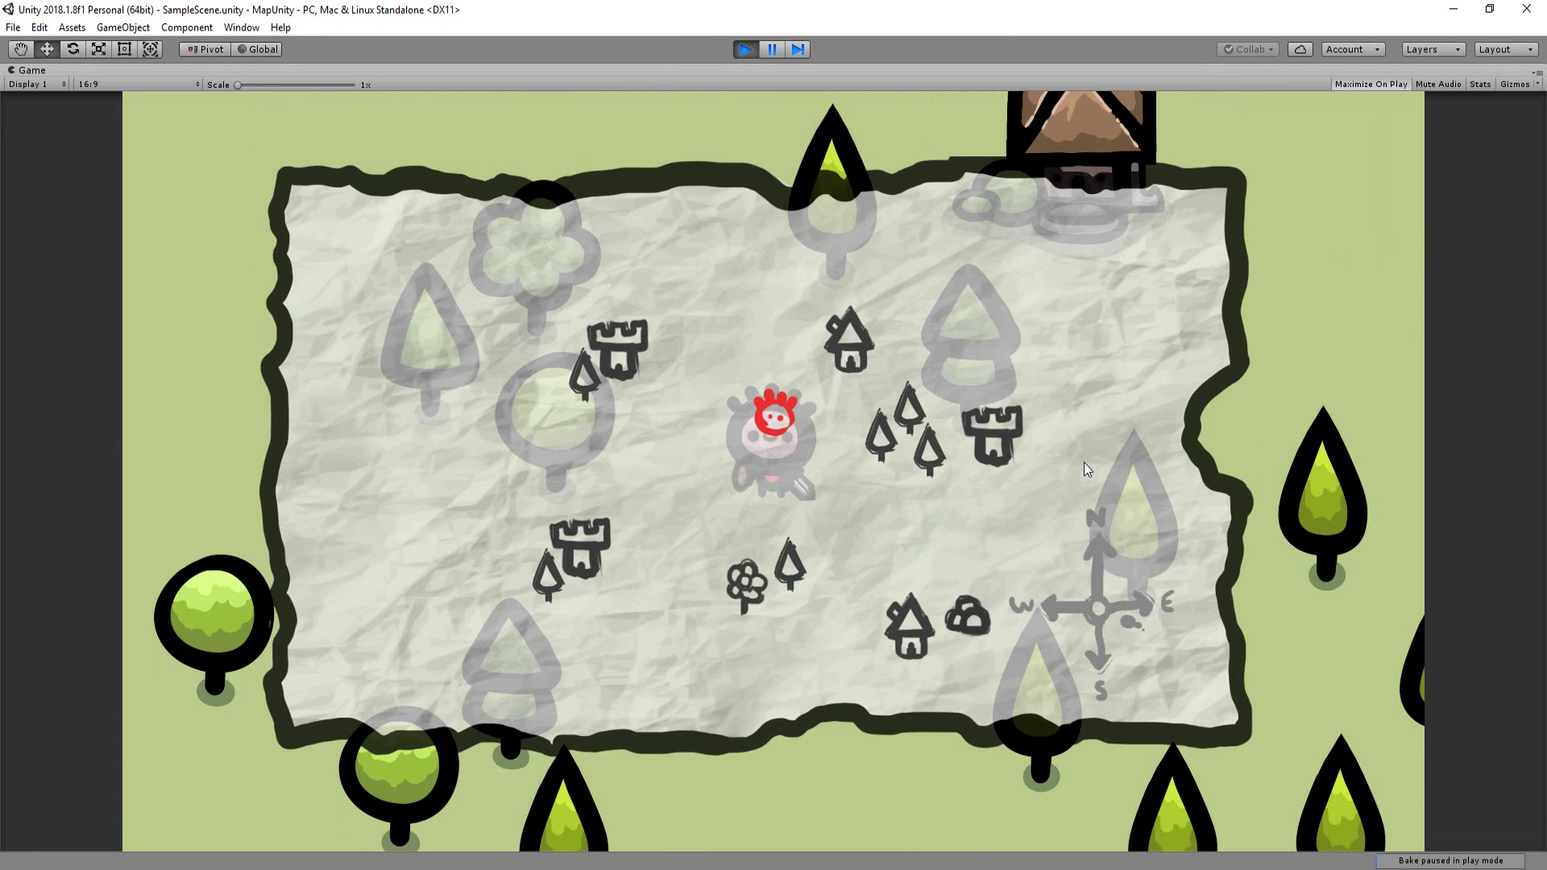
pyautogui.press('s')
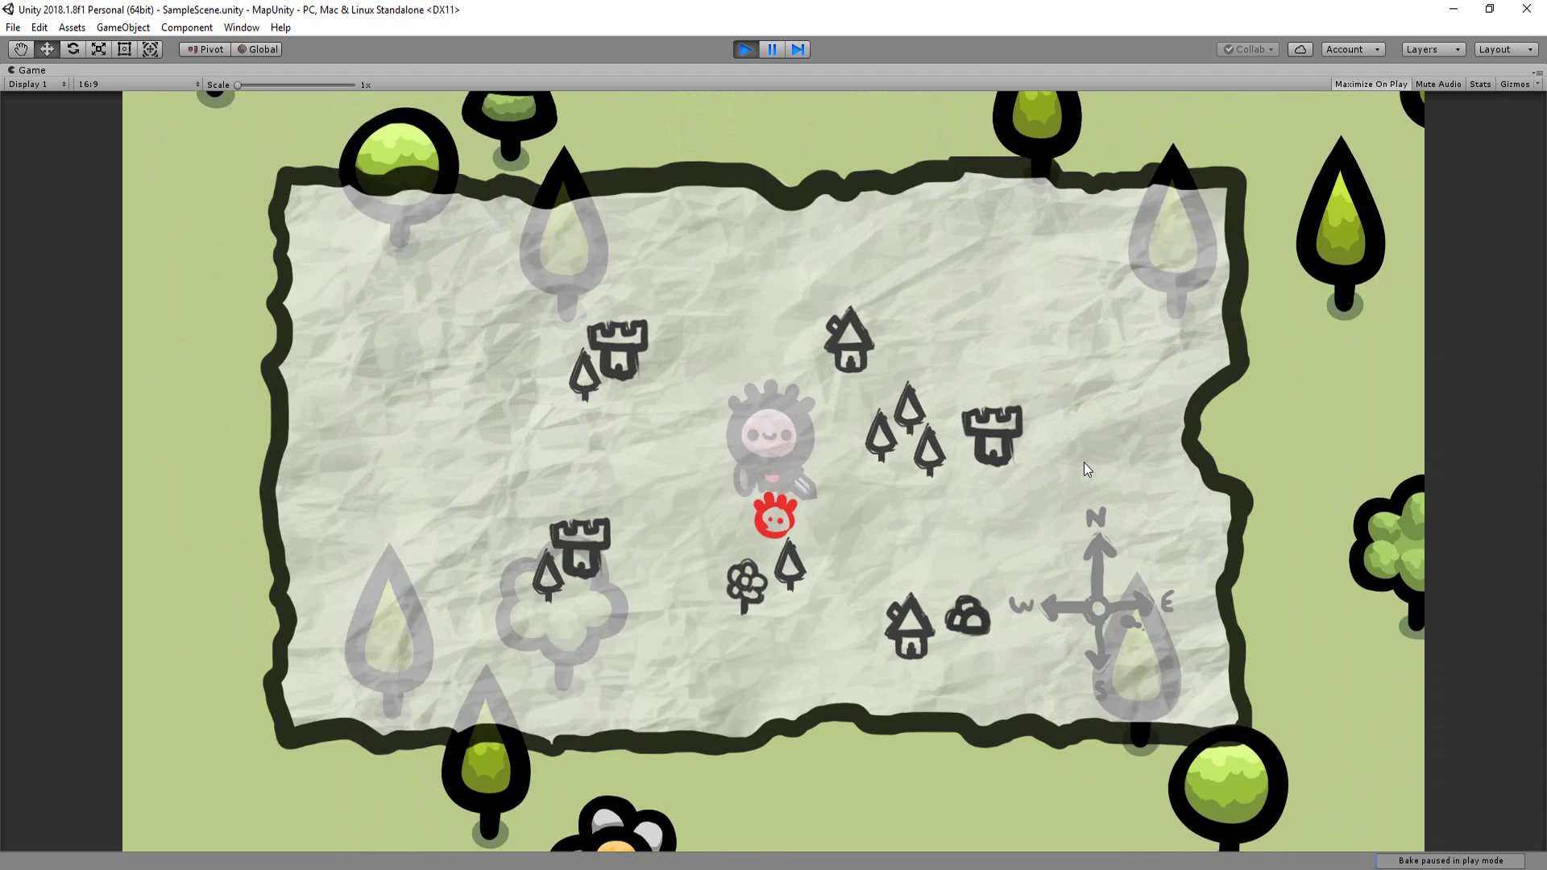
pyautogui.press('m')
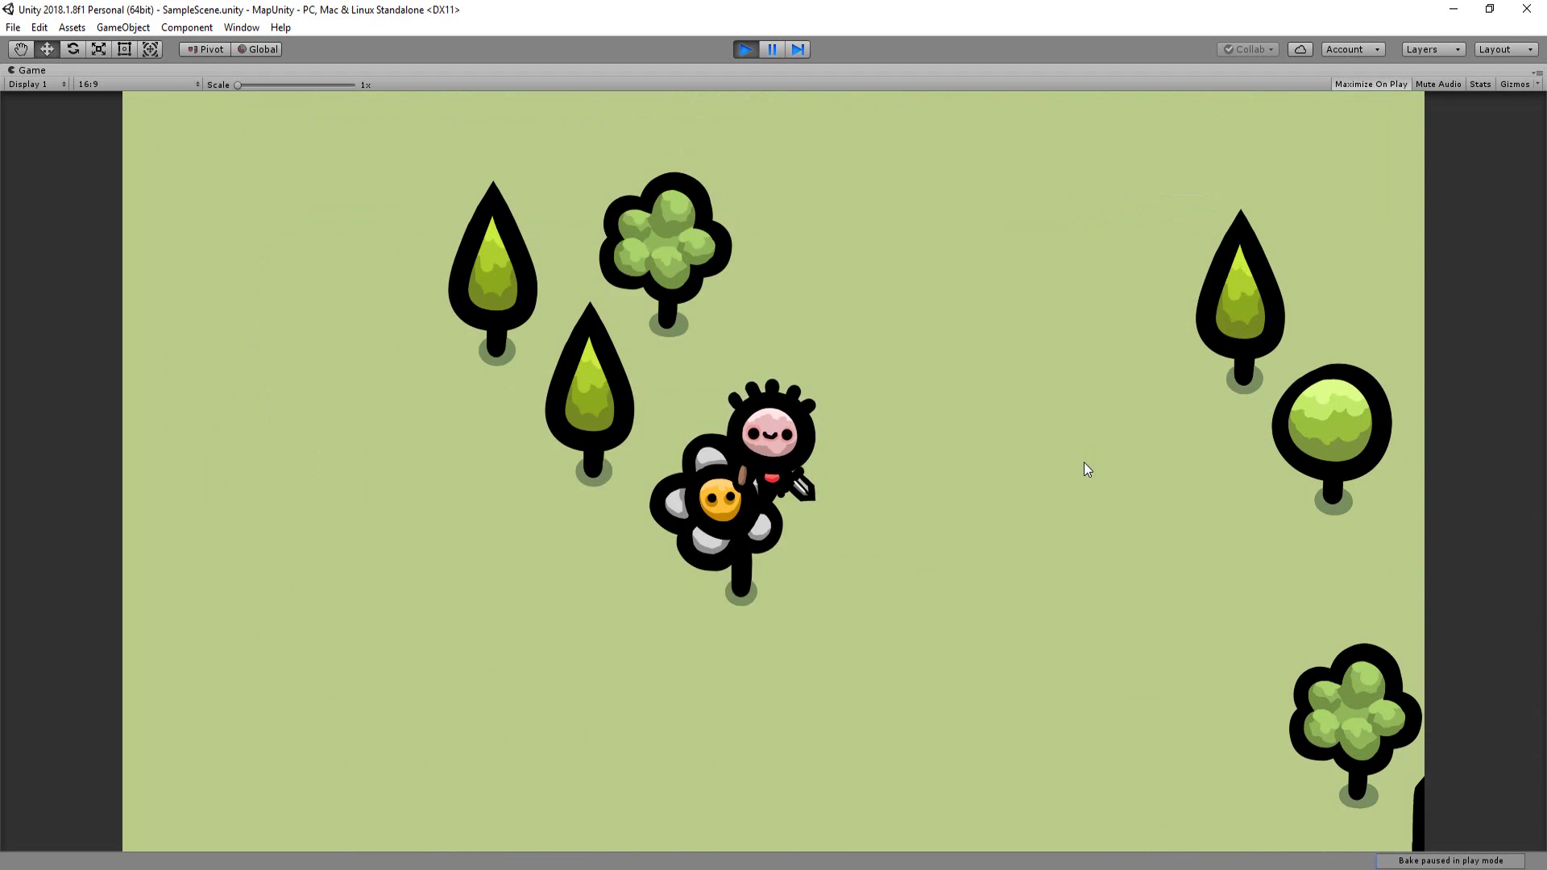
pyautogui.press('w')
pyautogui.press('m')
pyautogui.press('m')
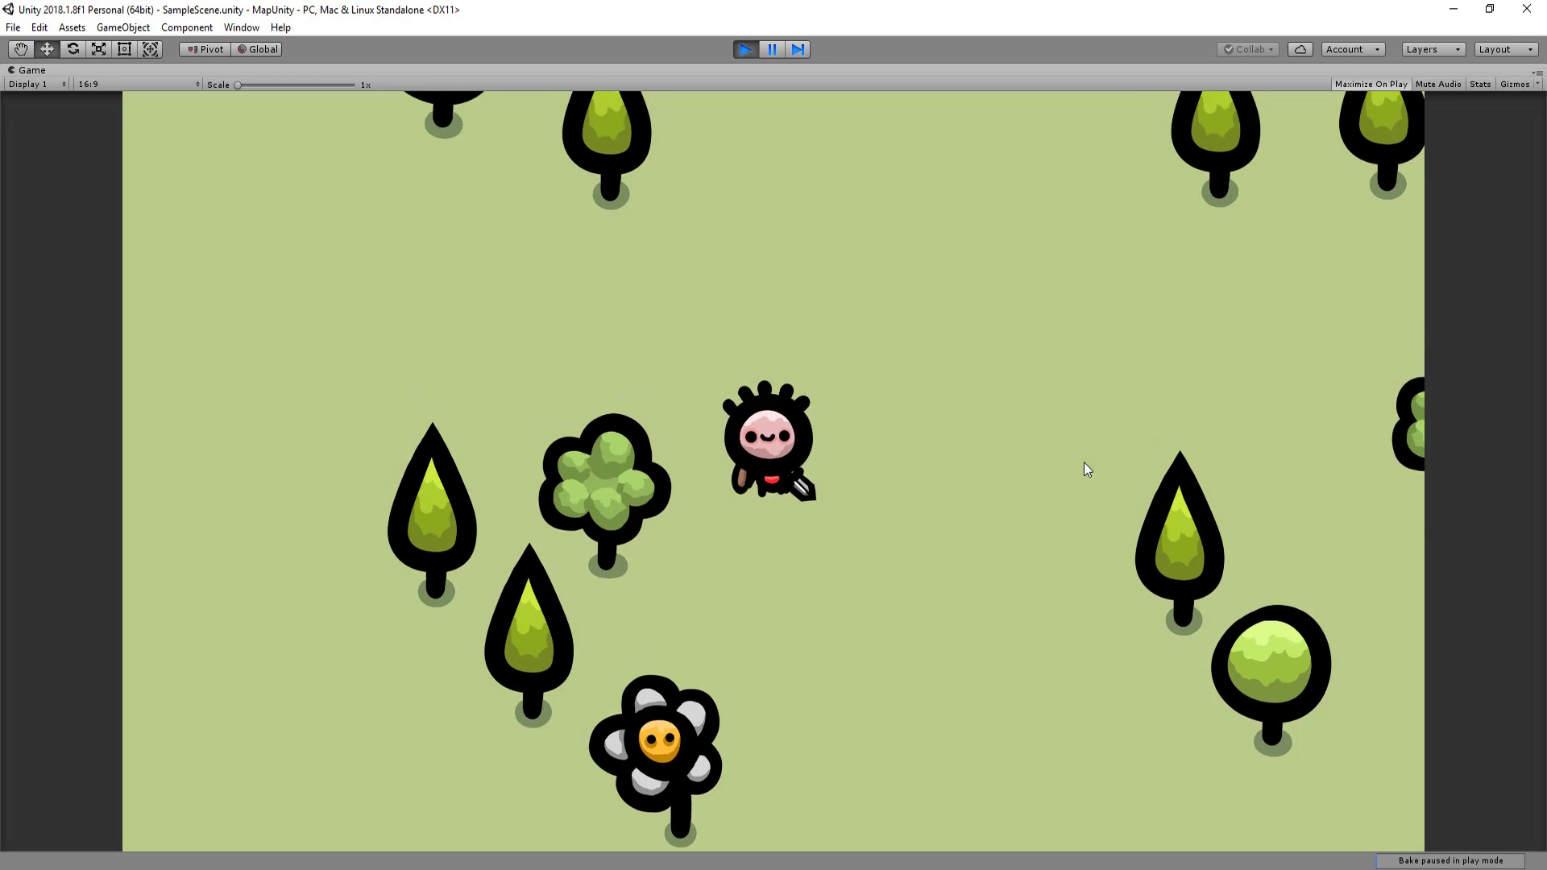
# Walk the player past the house to the tower while toggling the map to compare positions, and stop the scene.
pyautogui.press('m')
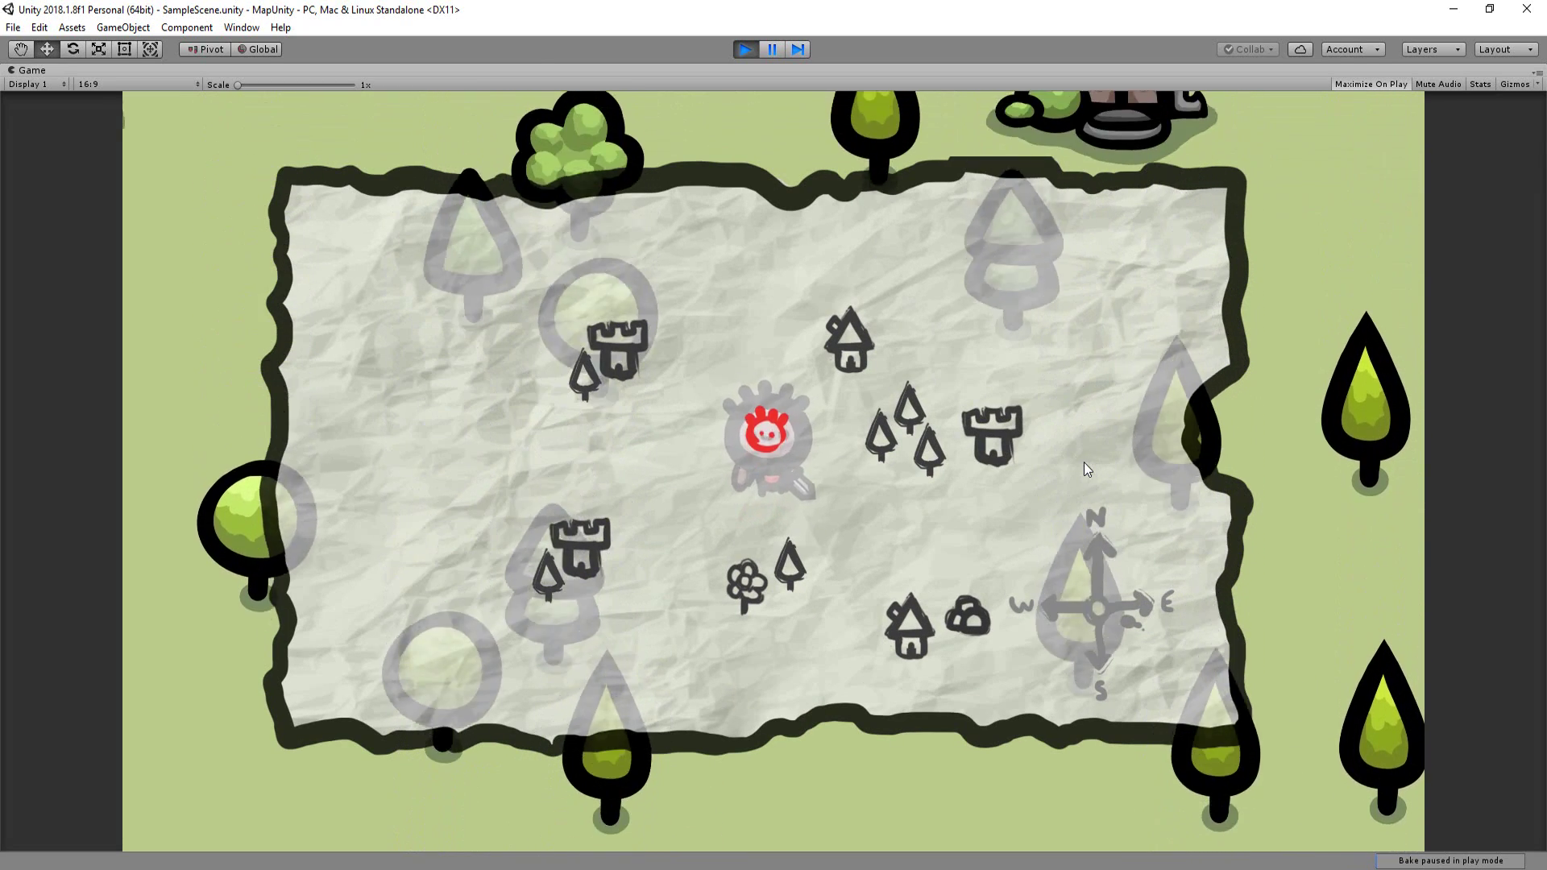
pyautogui.press('w')
pyautogui.press('m')
pyautogui.press('w')
pyautogui.press('a')
pyautogui.press('m')
pyautogui.press('m')
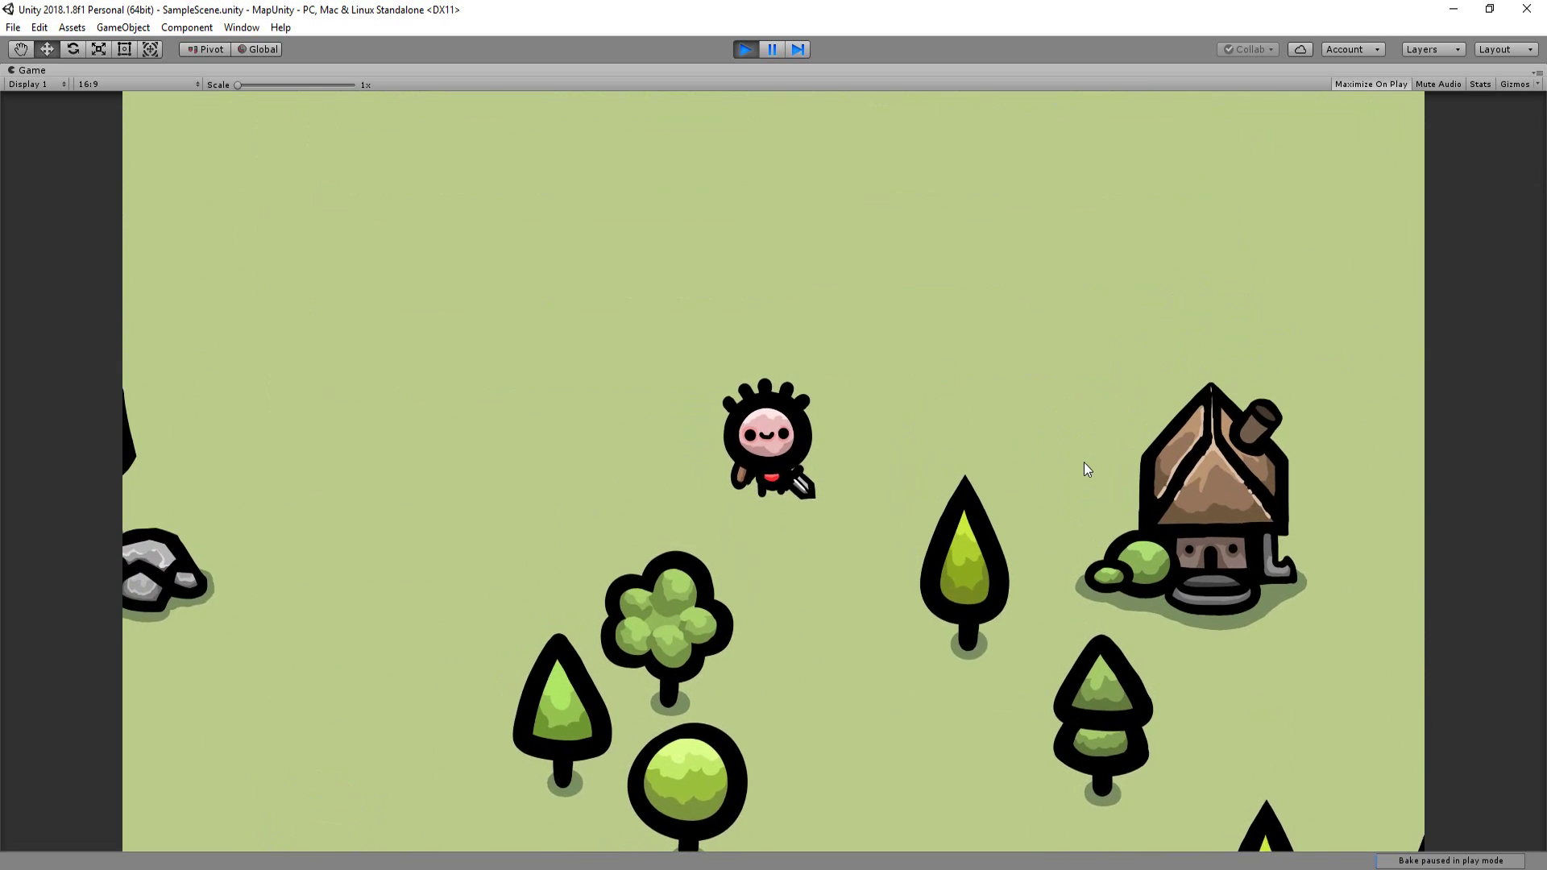
pyautogui.press('s')
pyautogui.press('w')
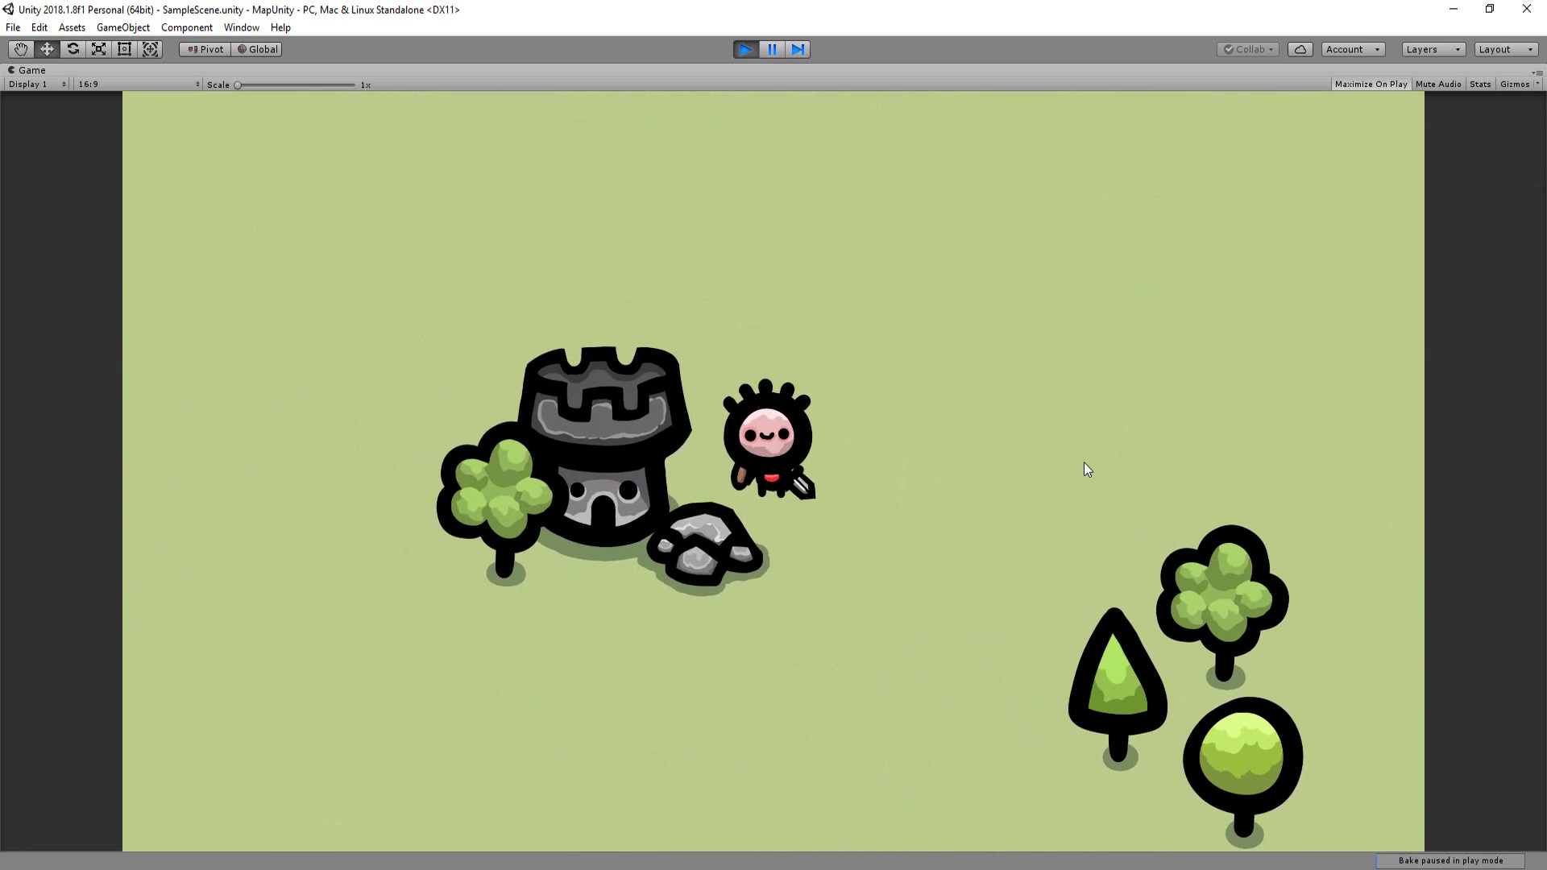
pyautogui.press('m')
pyautogui.press('m')
pyautogui.press('d')
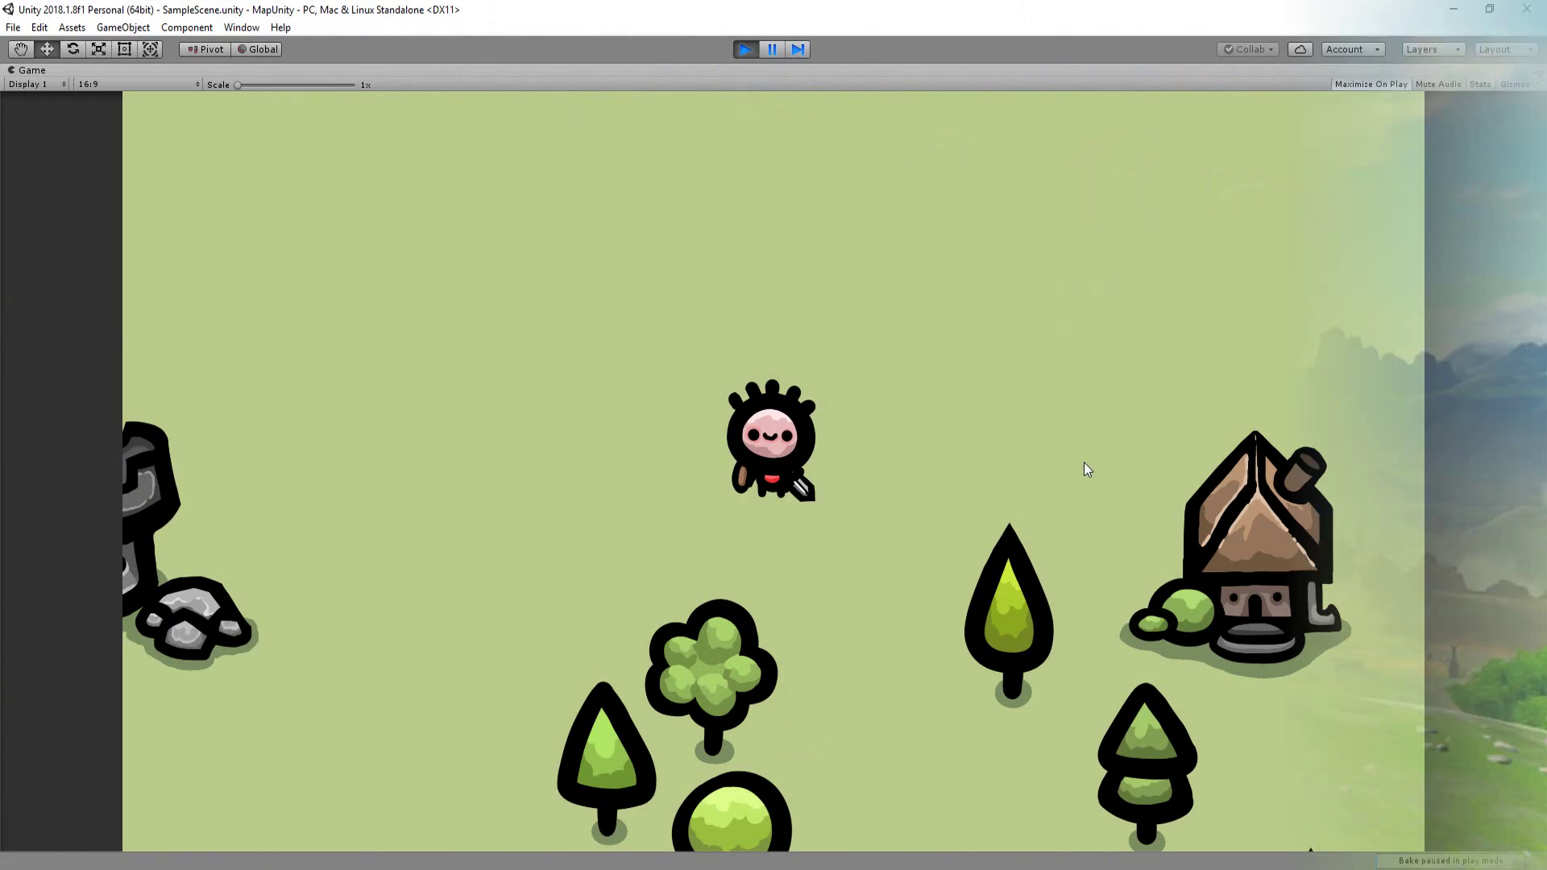
pyautogui.click(745, 49)
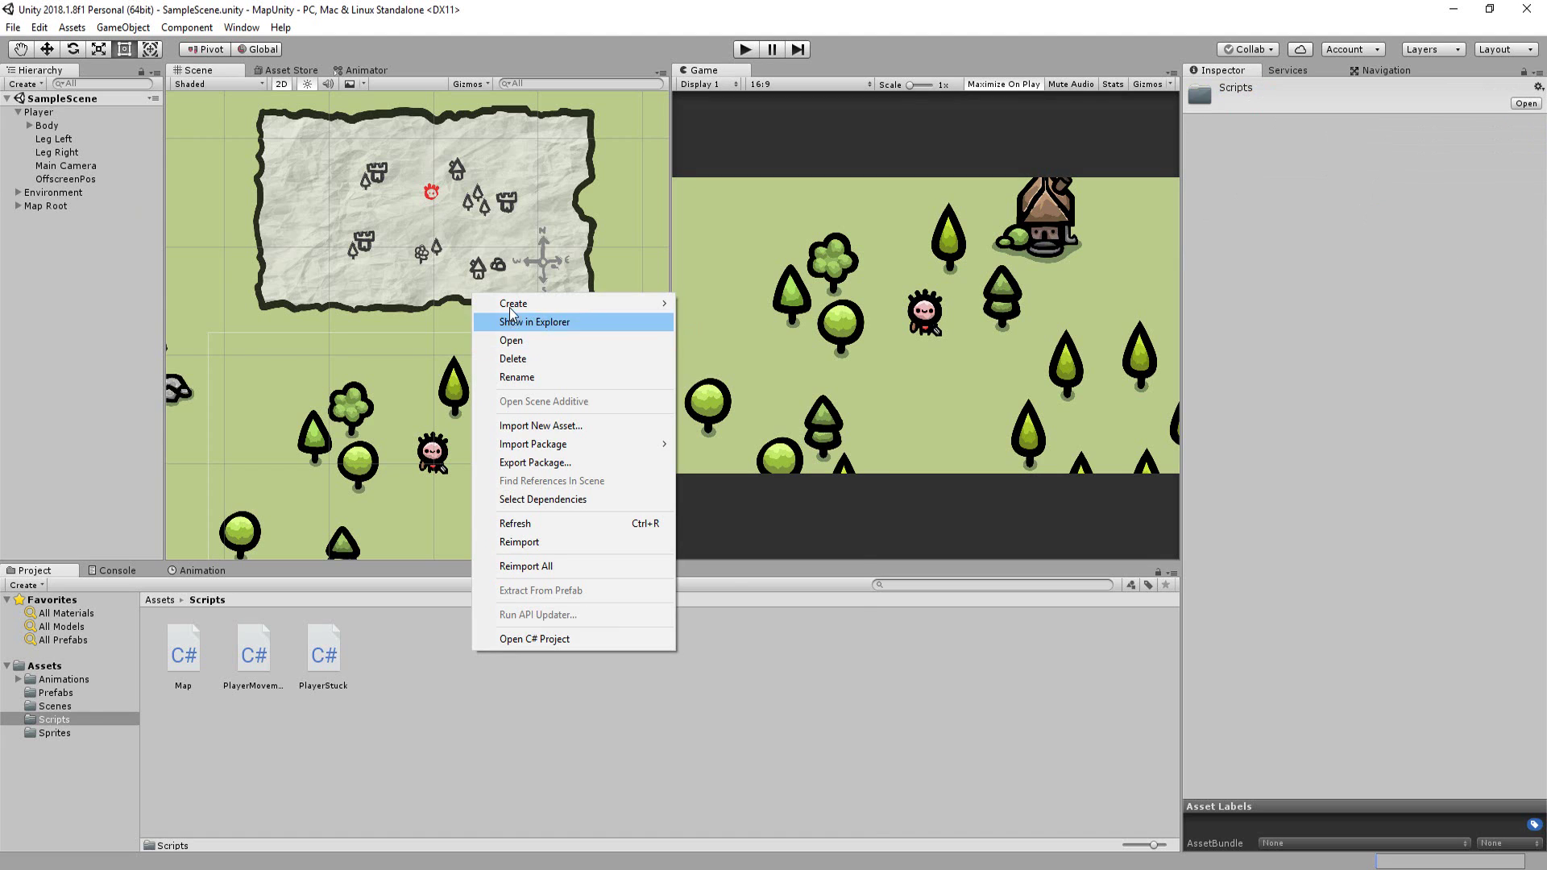
# Create a C# script named DisplayIcon and attach it to all rock, tree, tower, house and flower icons under Map Root.
pyautogui.moveTo(548, 306)
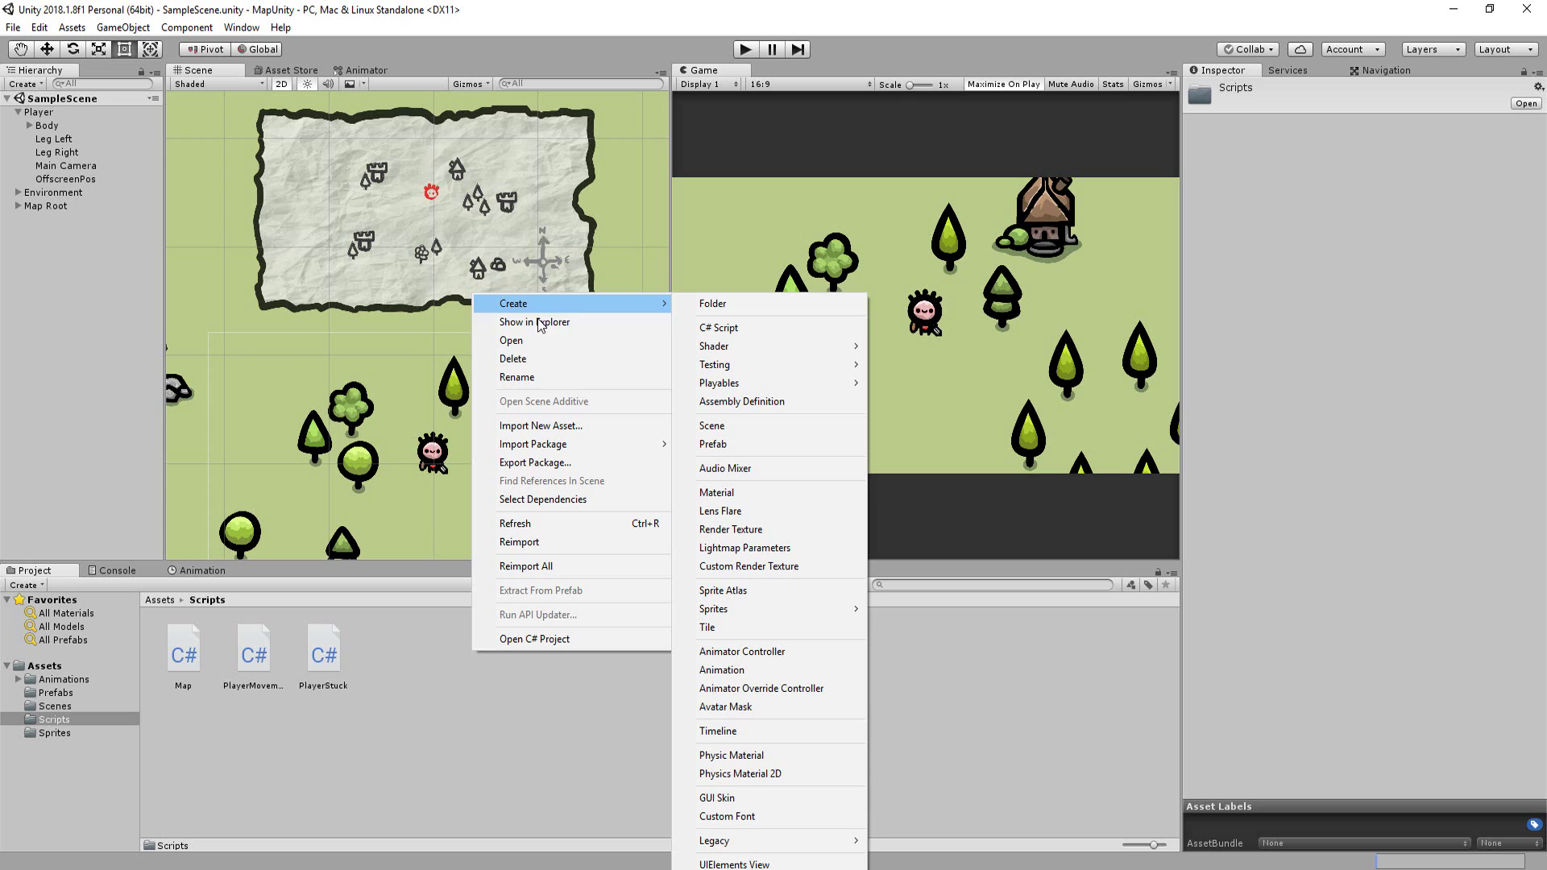
pyautogui.click(709, 329)
pyautogui.write('DisplayIcon')
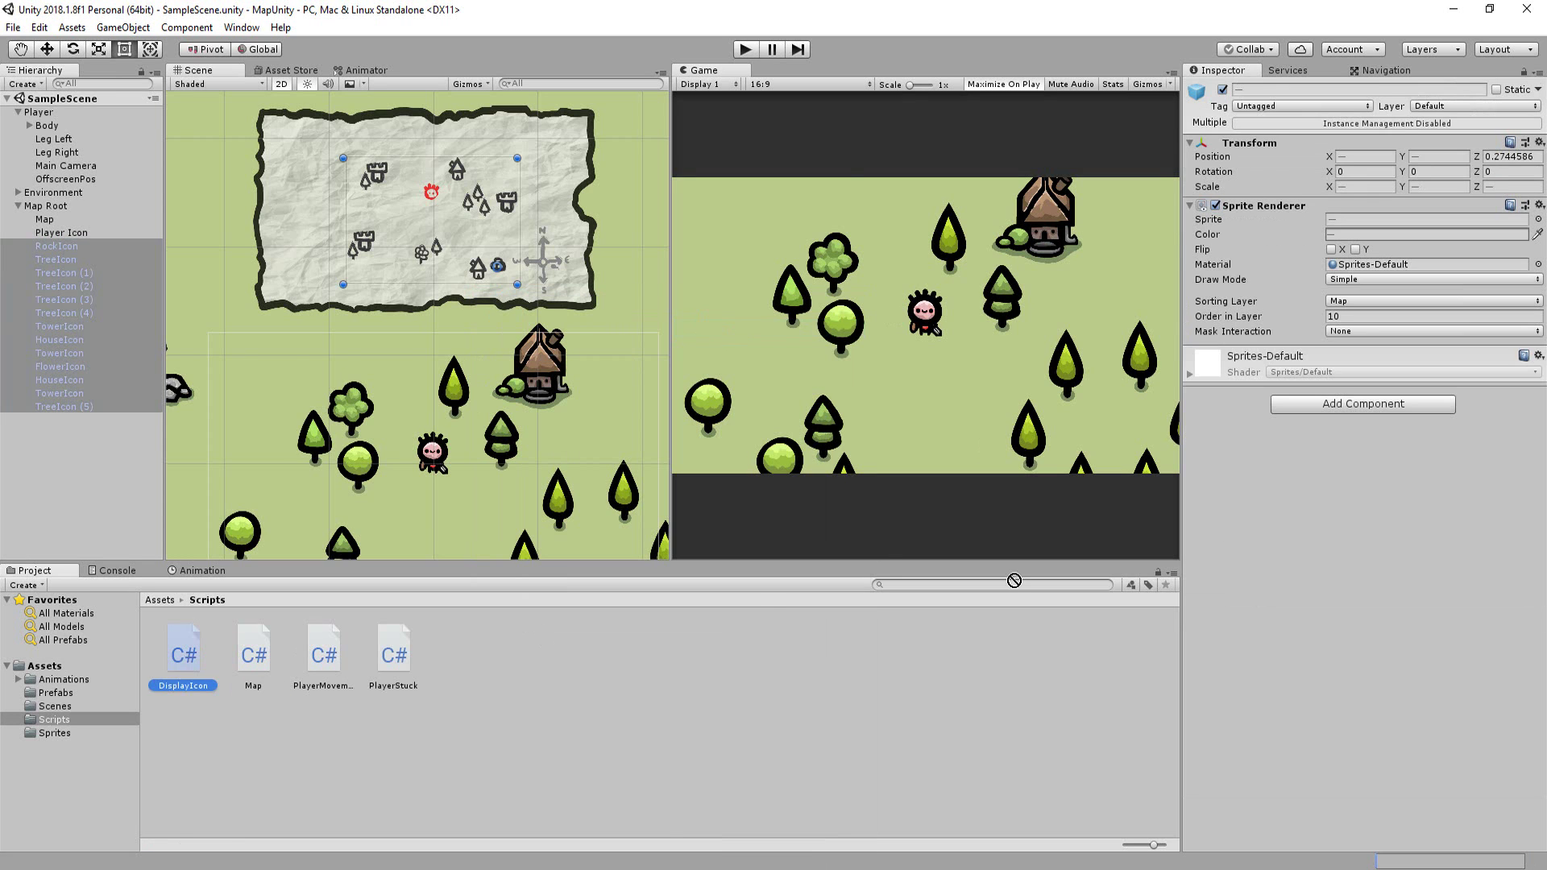
pyautogui.moveTo(184, 654); pyautogui.dragTo(1406, 477)
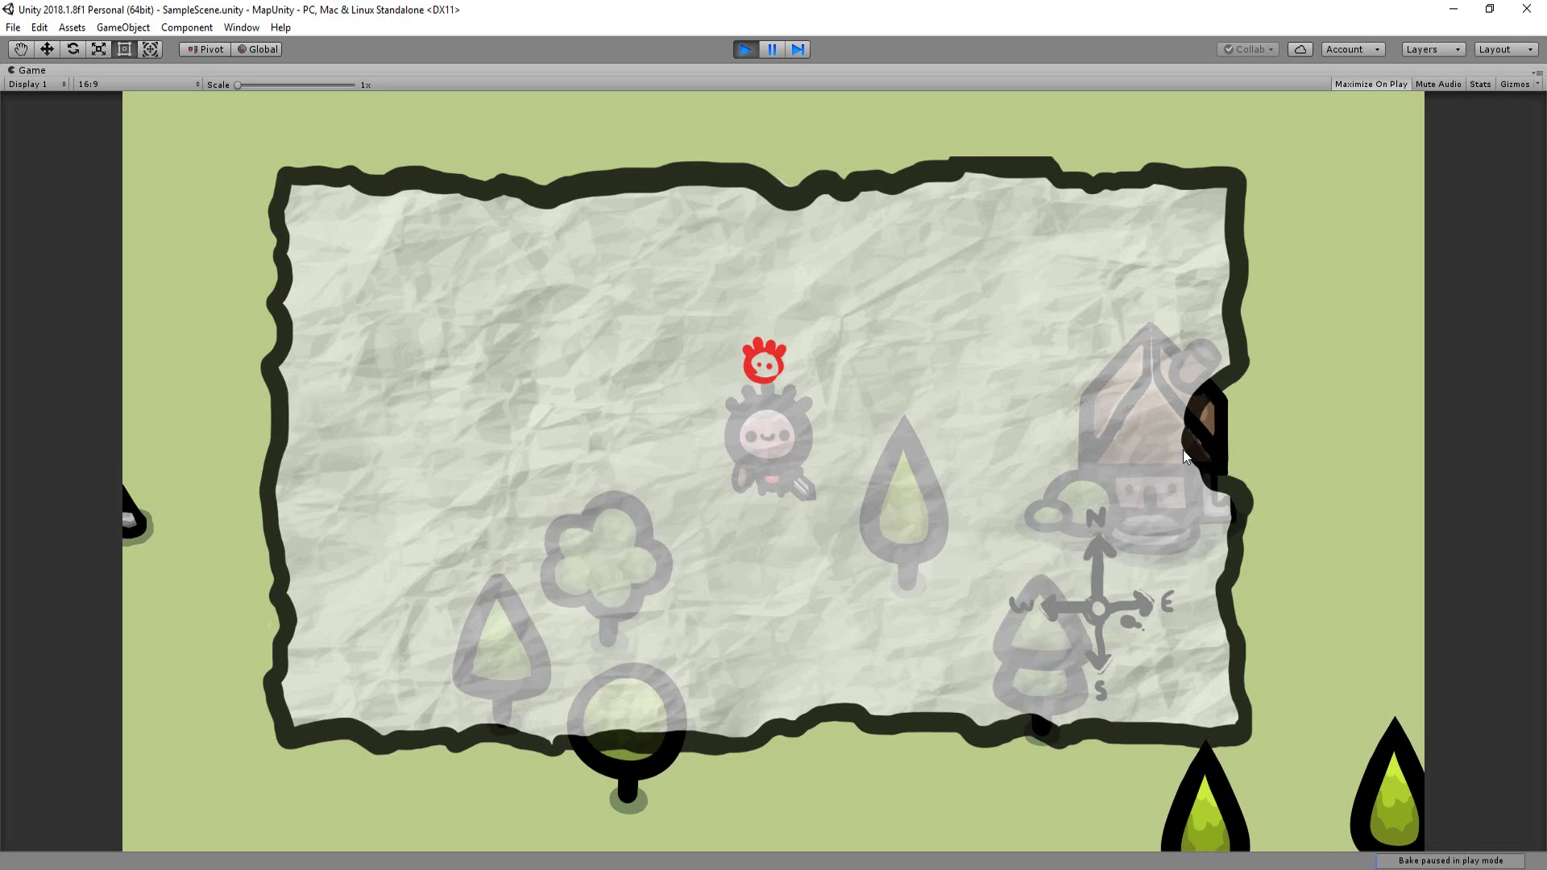
# Walk the player around the house with the map open to check how the landmark icons are revealed.
pyautogui.press('Up')
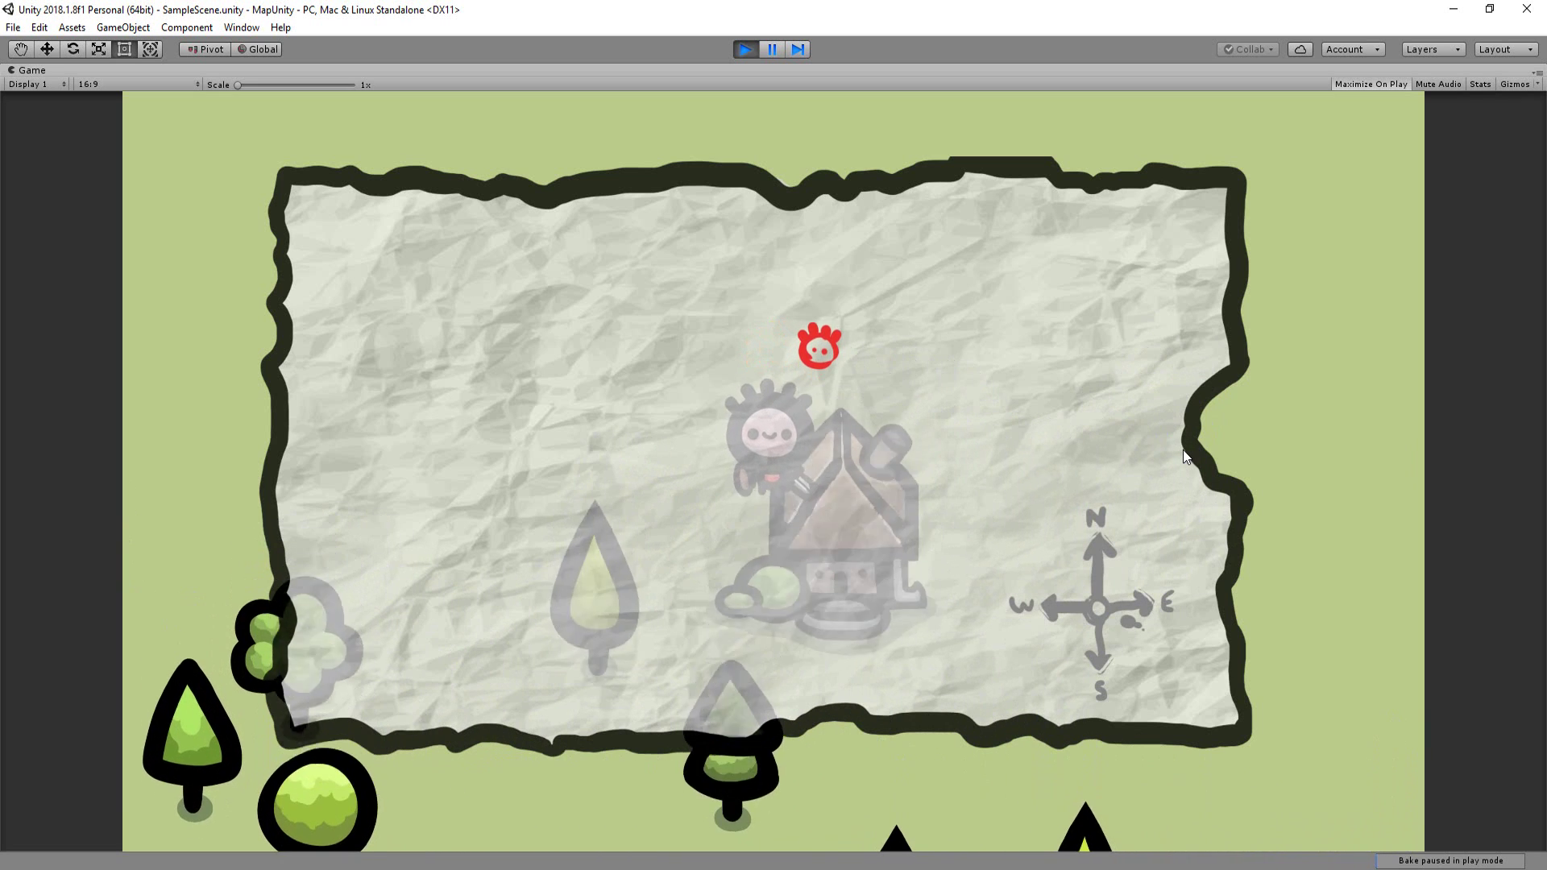
pyautogui.press('Right')
pyautogui.press('Down')
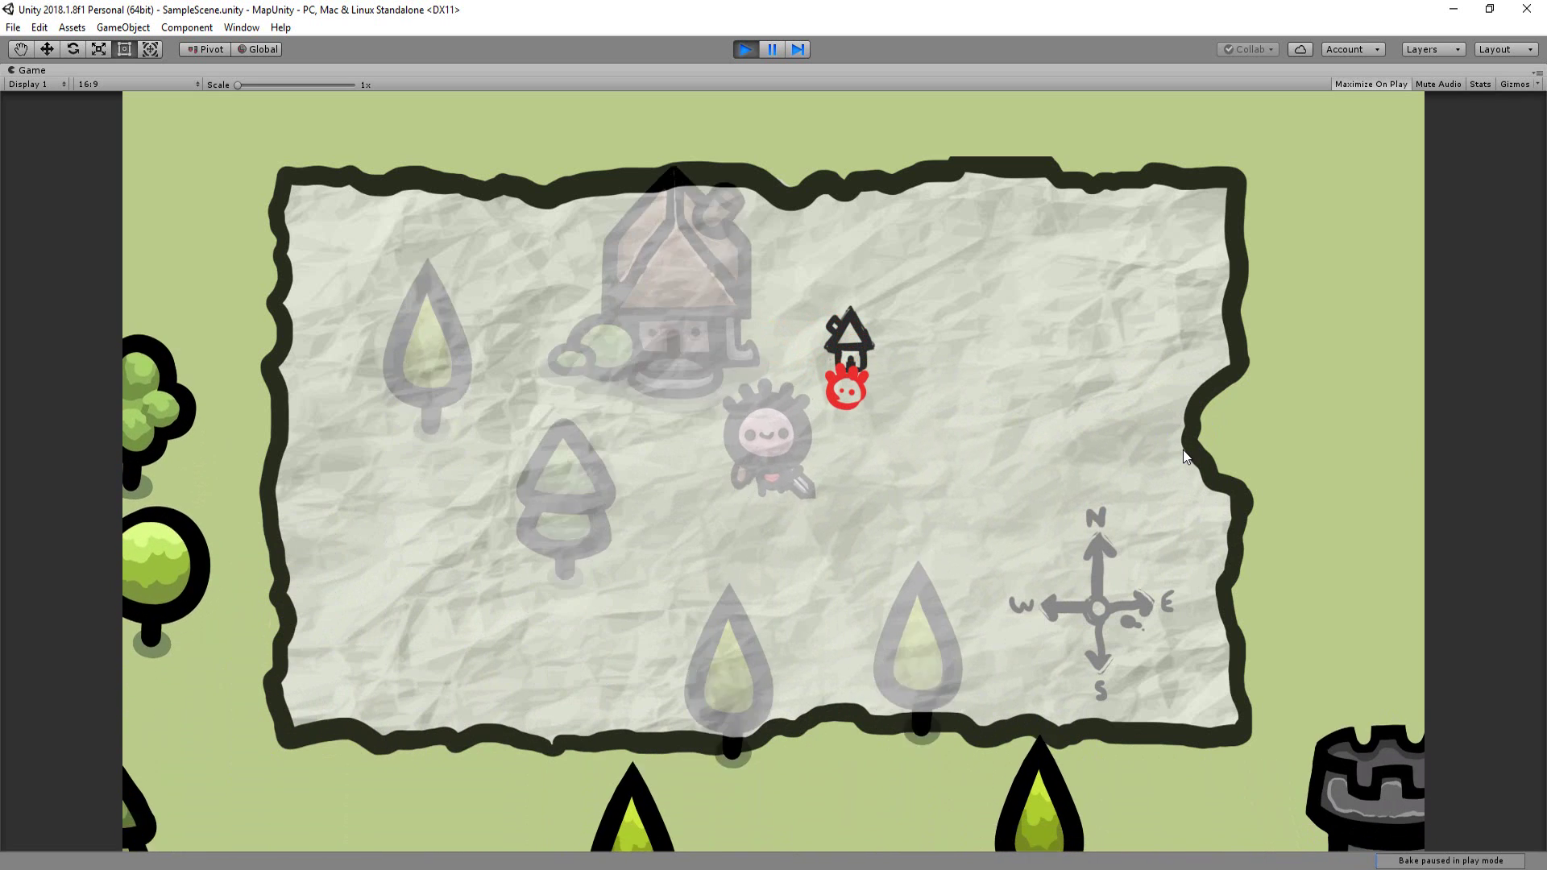
pyautogui.press('Left')
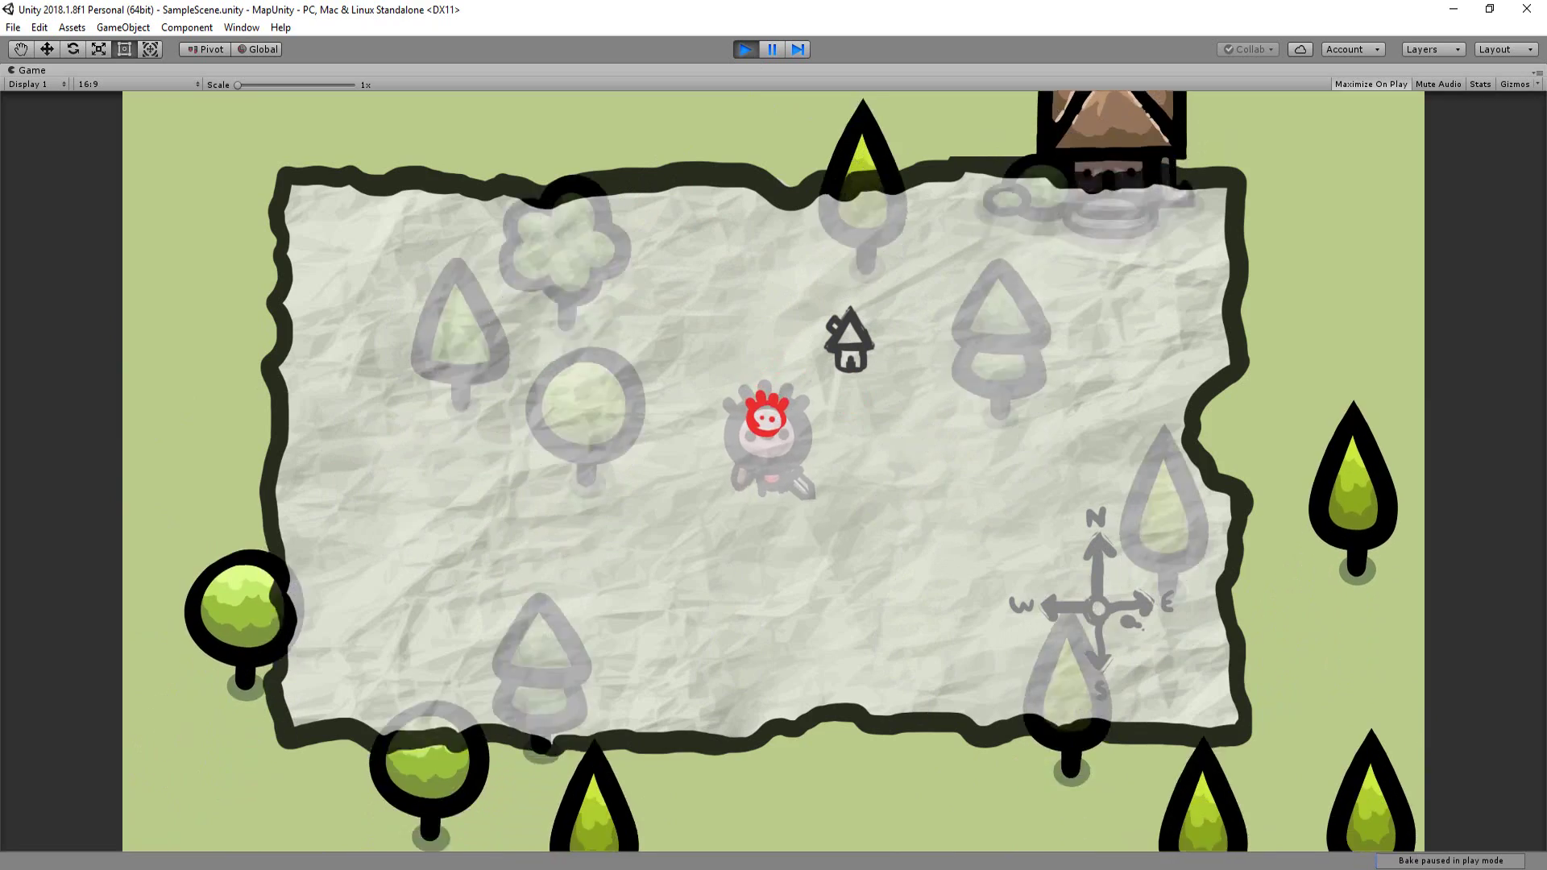